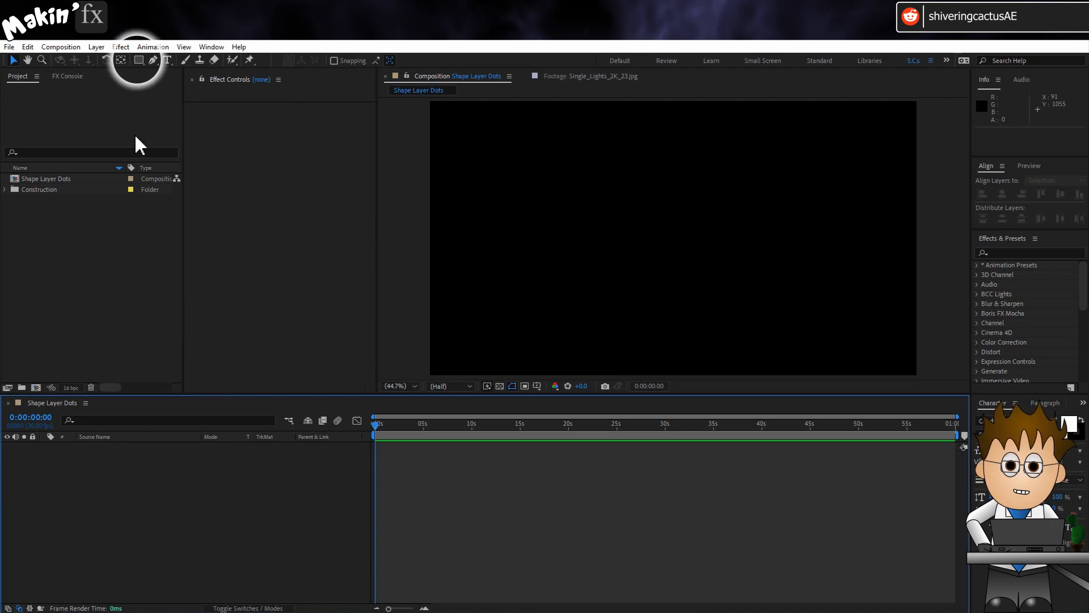
- Create an ellipse shape layer with the Ellipse tool and set its path size to 20 by 20, with proportions unlinked
drag(136, 61, 170, 90)
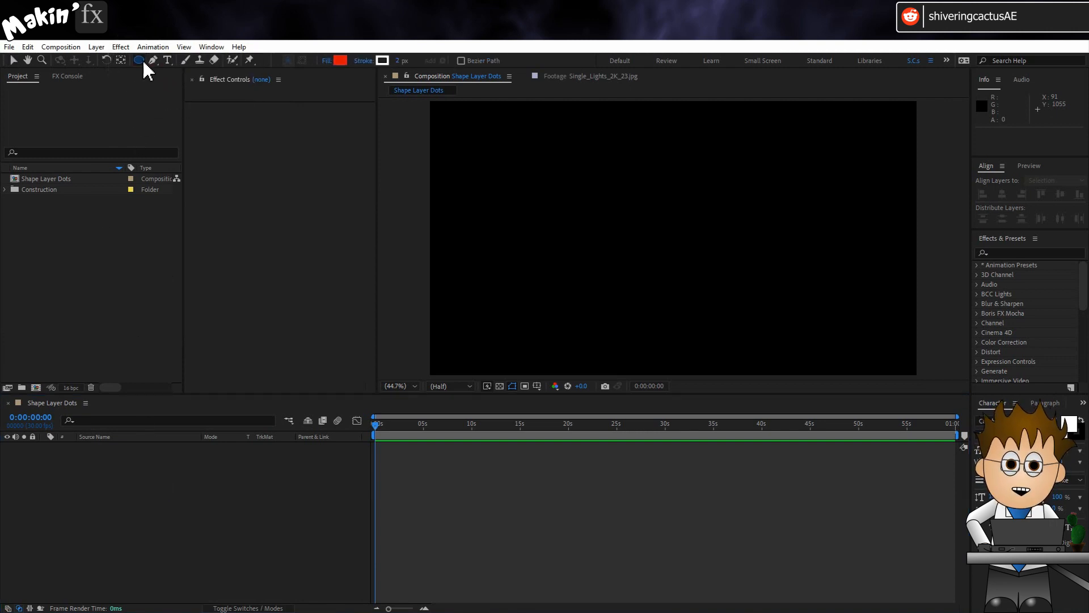
double_click(139, 61)
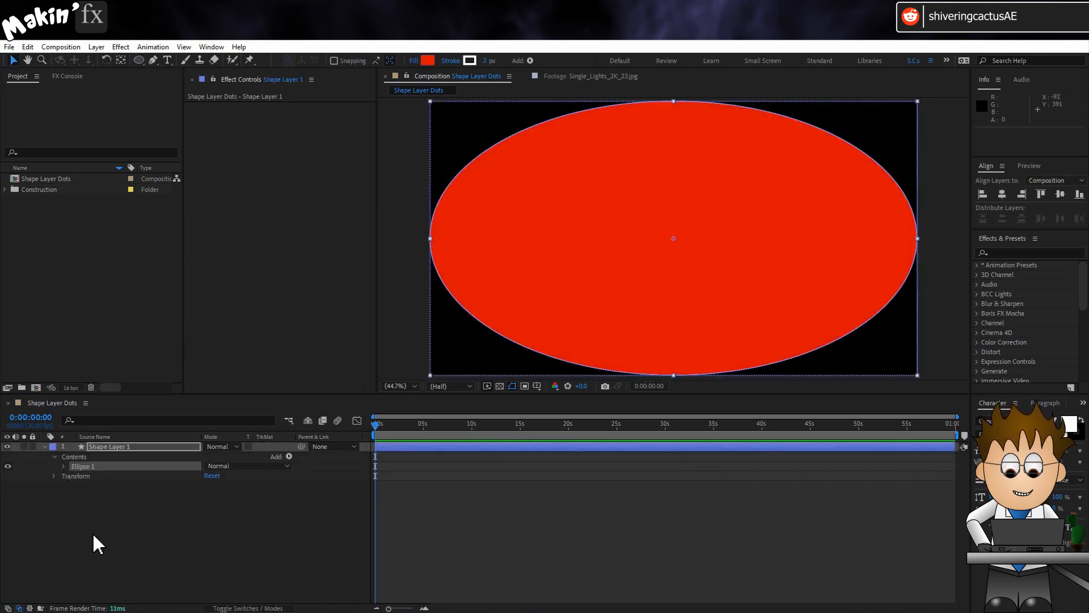
click(63, 466)
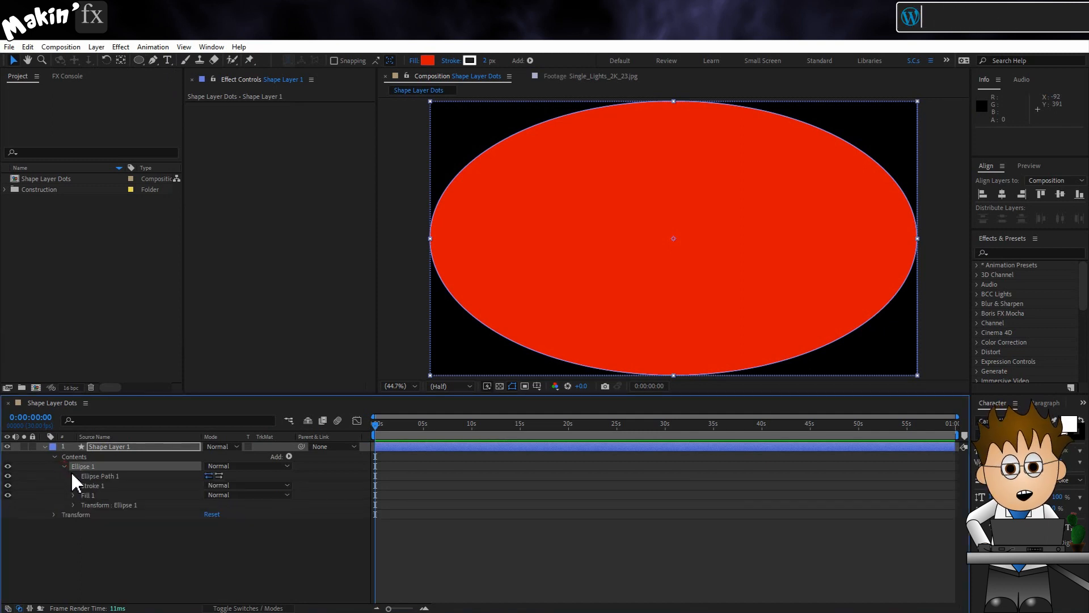
click(72, 475)
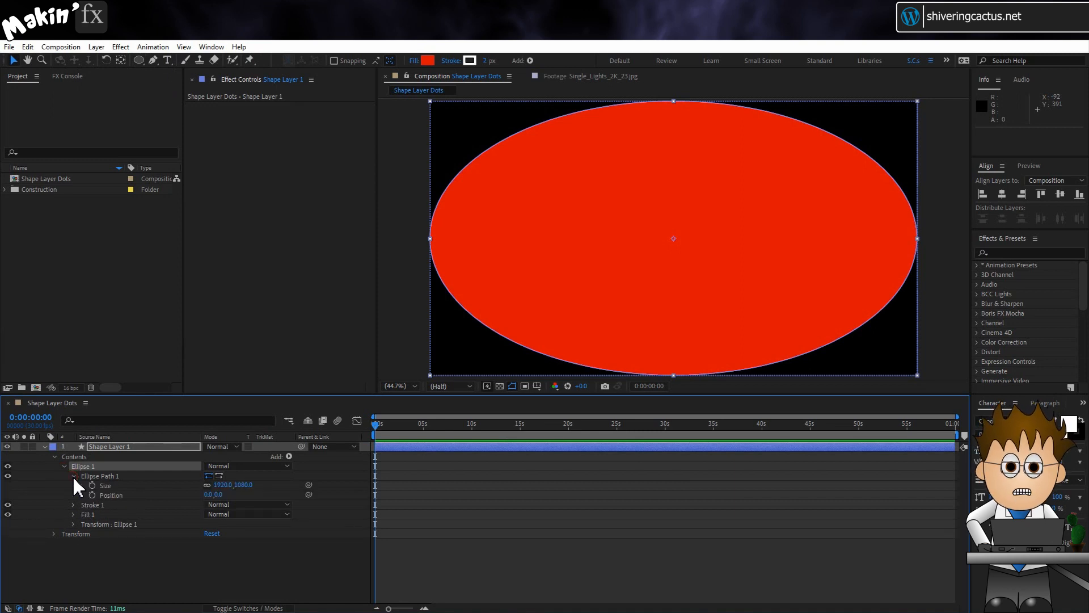
click(222, 485)
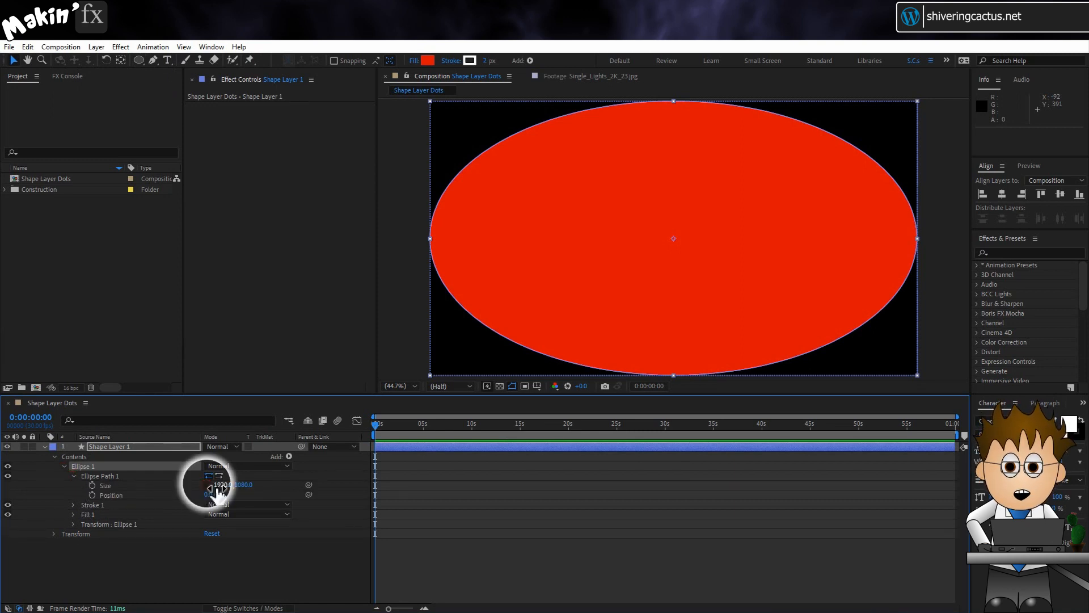
text(20)
key(Return)
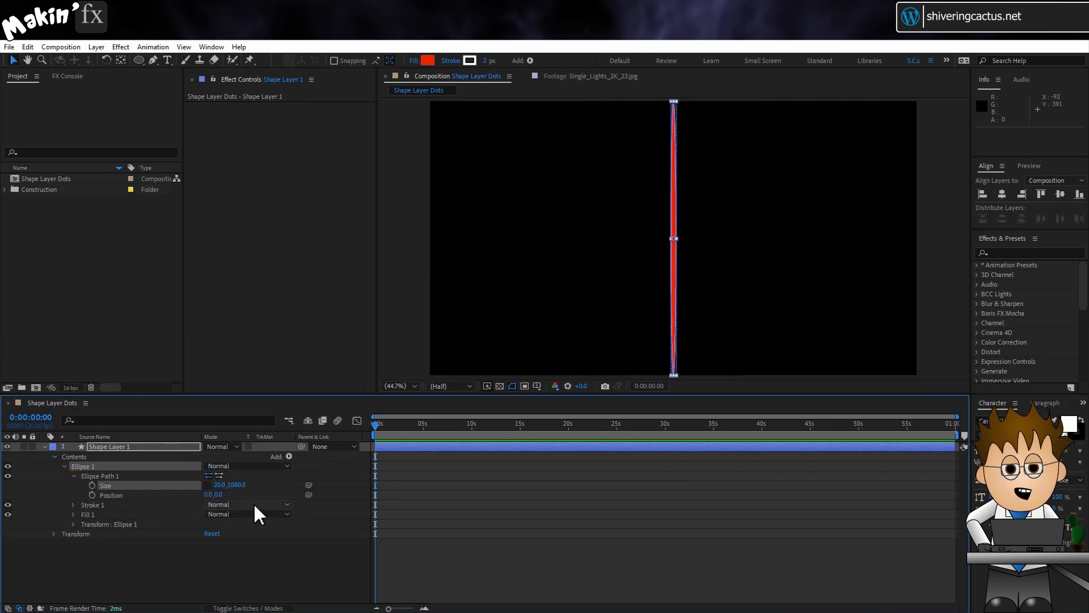
click(237, 478)
click(233, 485)
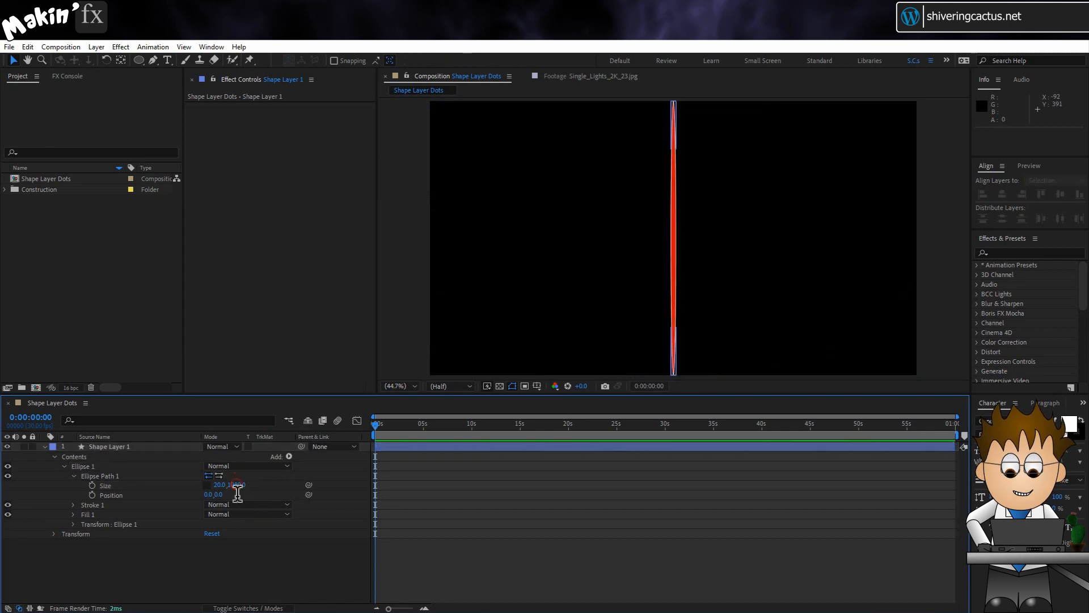
text(20)
key(Return)
- Delete the ellipse's stroke and move Fill 1 out of the Ellipse 1 group to sit directly below it in the layer's contents
click(338, 513)
click(86, 504)
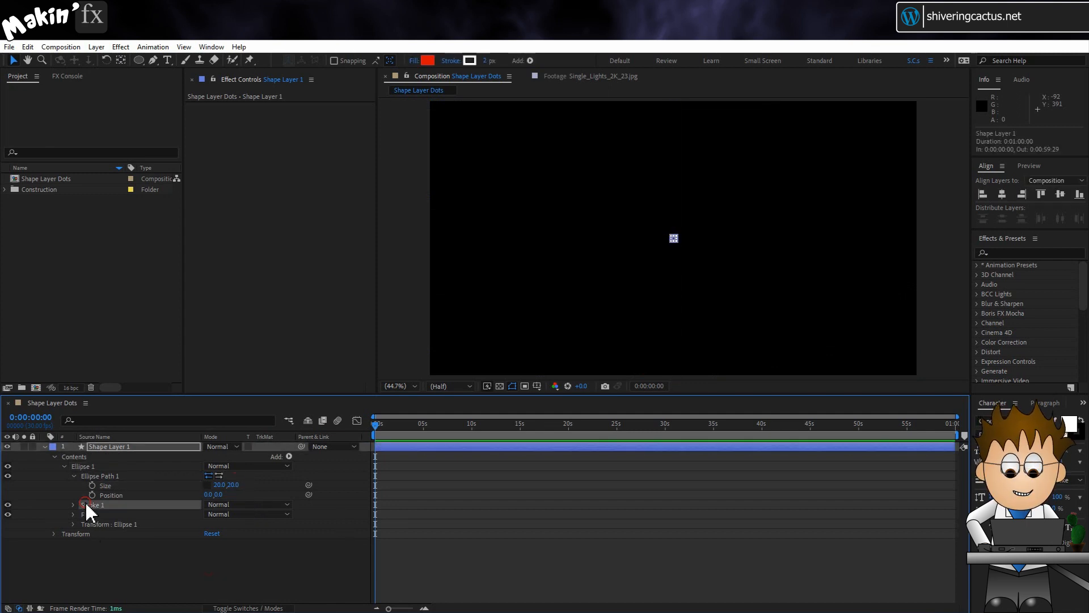
key(Delete)
click(150, 540)
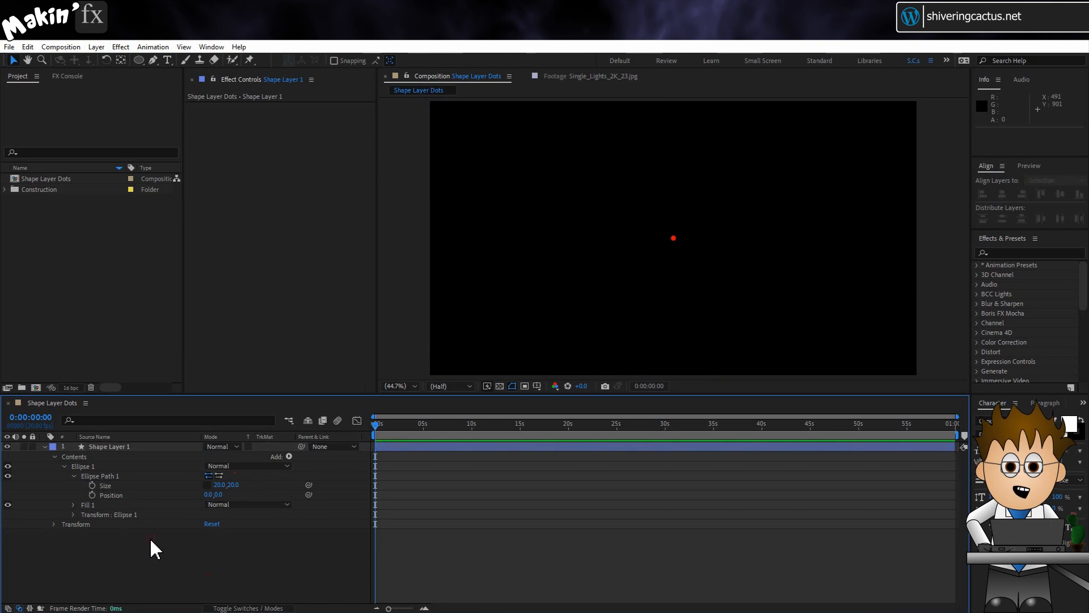
mouse_move(89, 503)
mouse_down()
mouse_move(97, 511)
mouse_move(99, 496)
mouse_move(81, 457)
mouse_up()
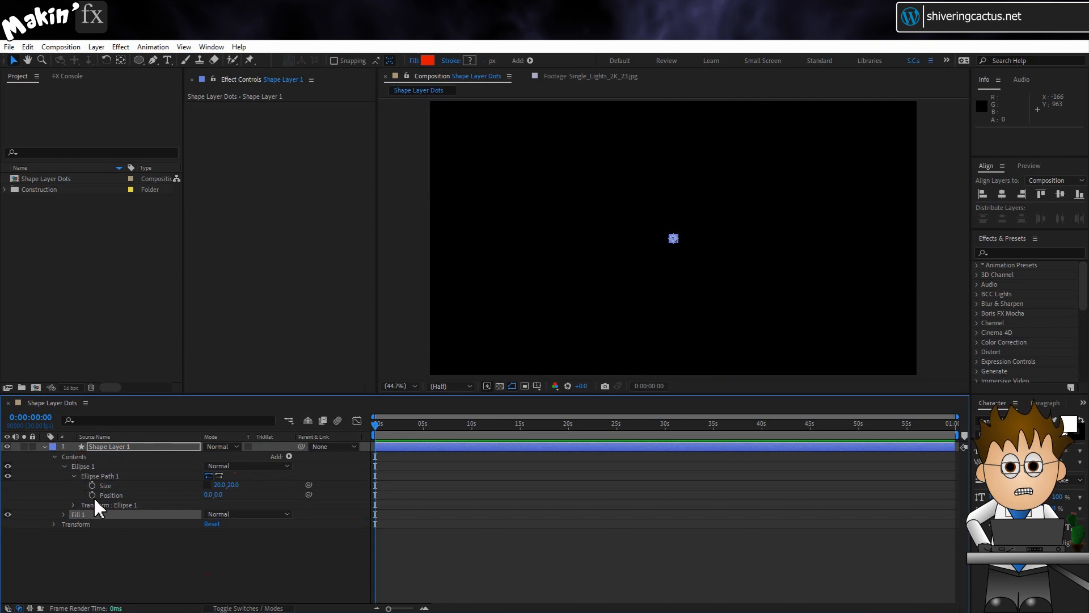
click(111, 554)
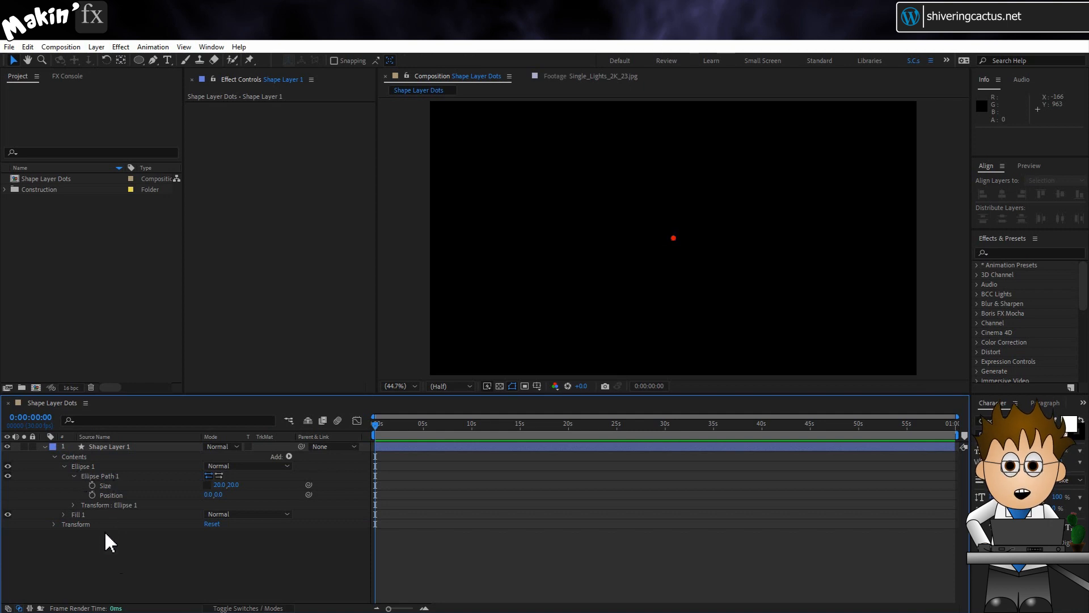
- Add a Slider Control effect to Shape Layer 1 and rename it Frequency
click(99, 447)
click(121, 46)
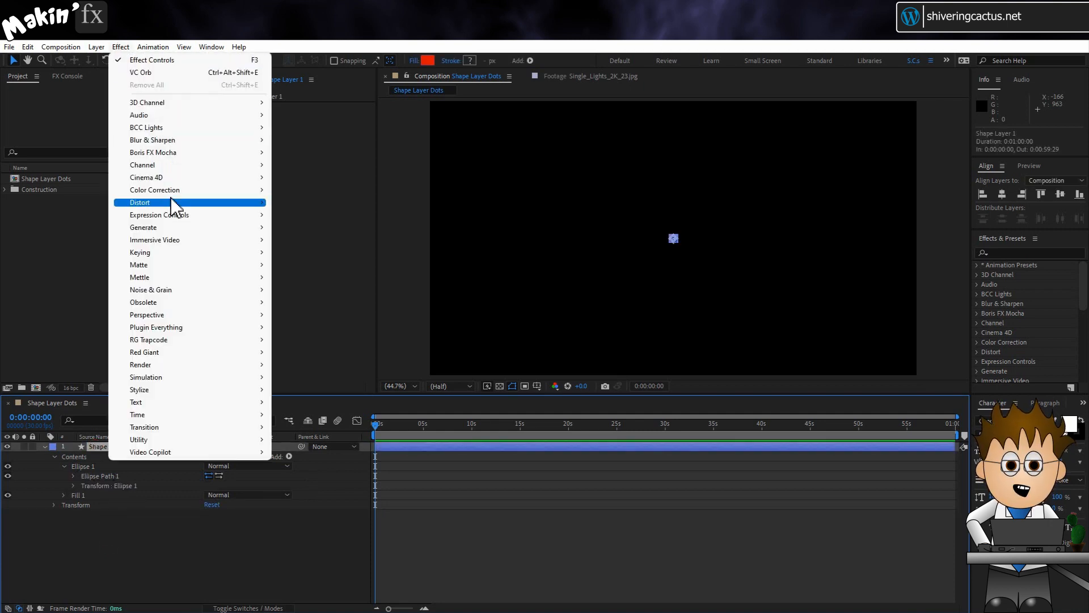
mouse_move(248, 216)
click(351, 302)
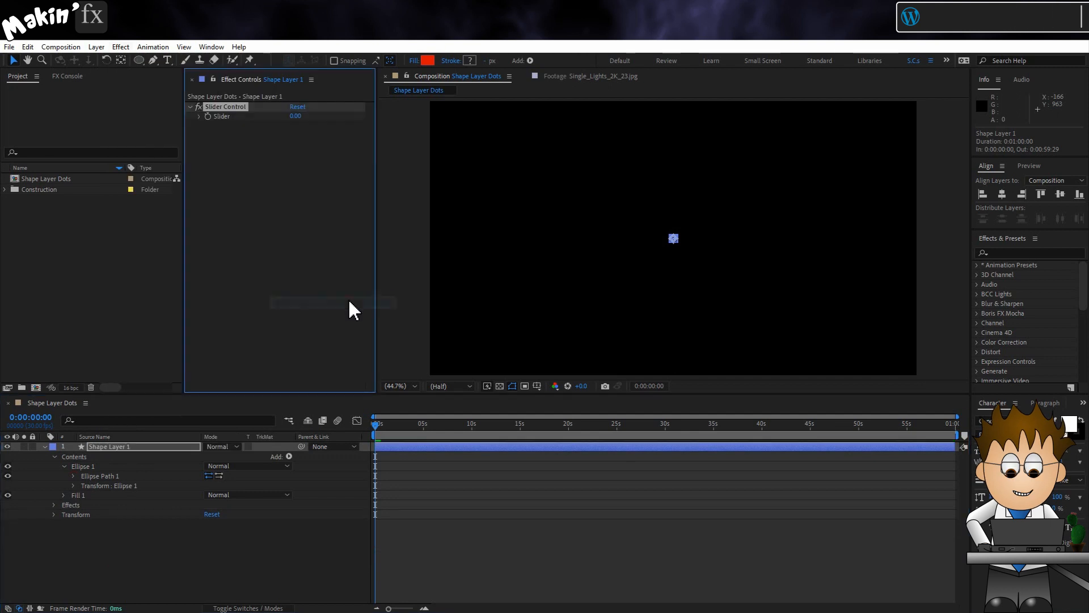
key(Return)
text(Frequen)
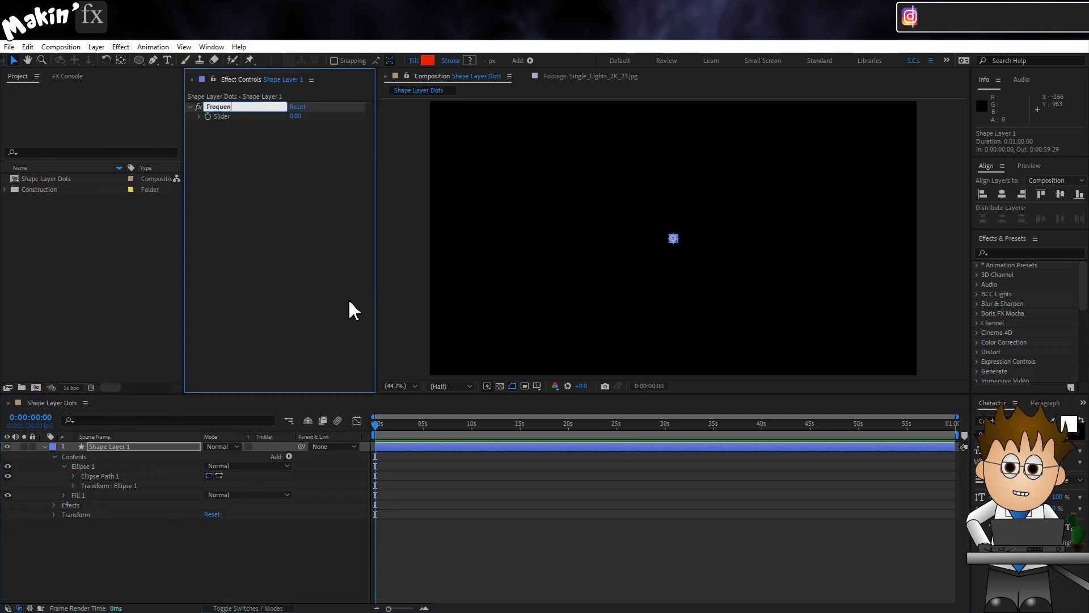
text(cy)
key(Return)
- Set the Frequency slider to 0.1 and limit its slider range to a maximum of 0.5
click(295, 115)
text(0.1)
key(Return)
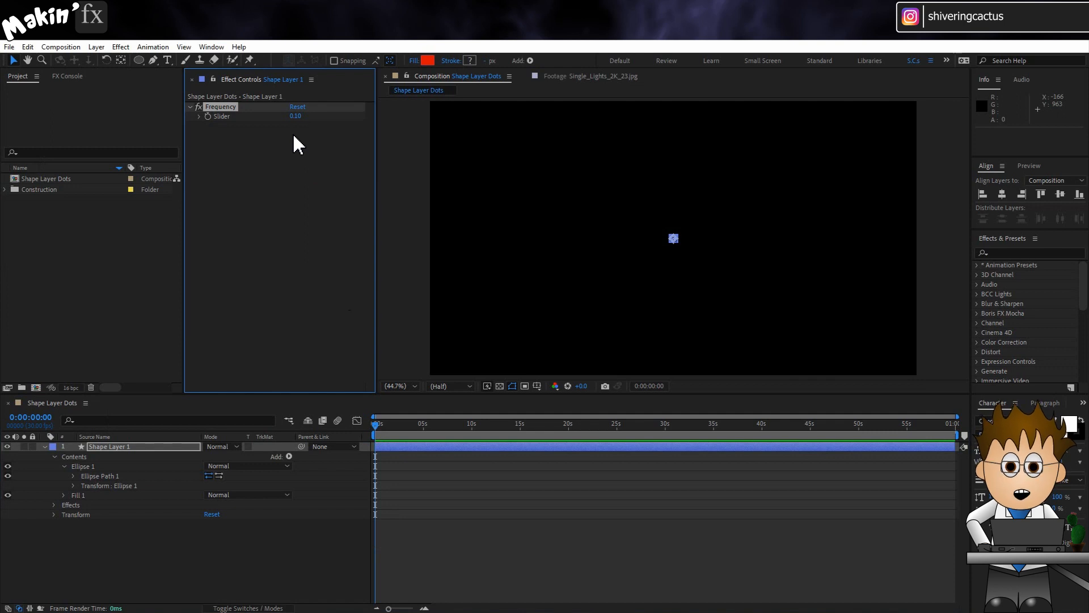
click(294, 116)
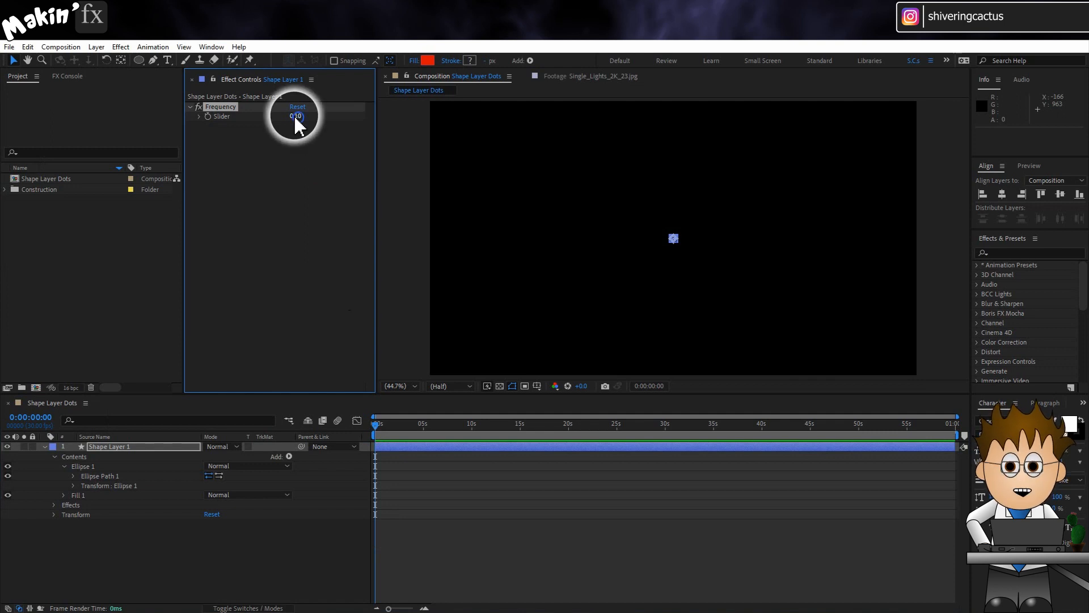
right_click(295, 117)
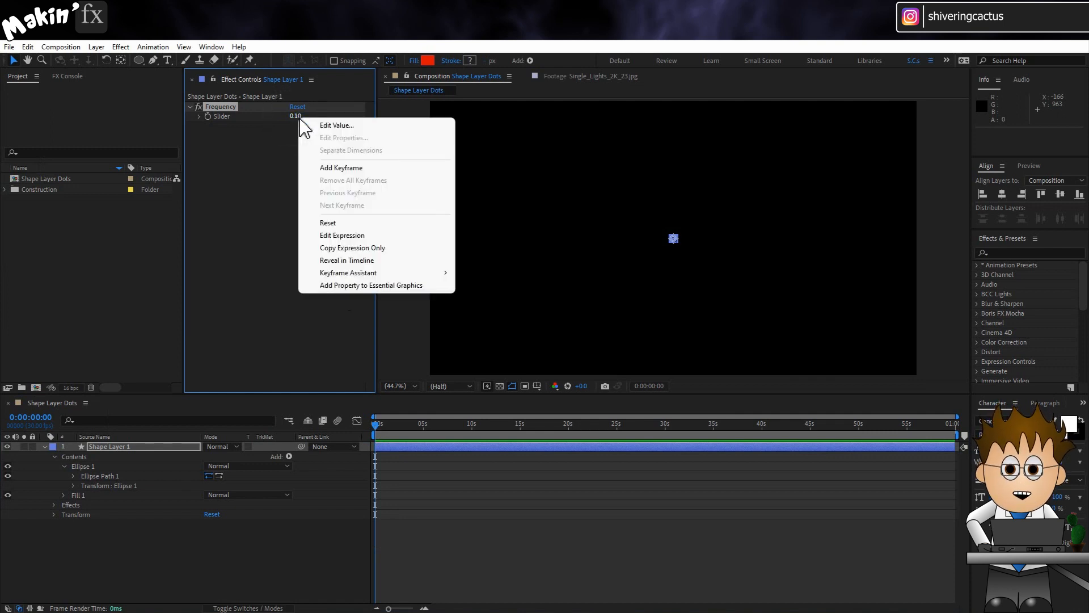
click(383, 126)
double_click(587, 324)
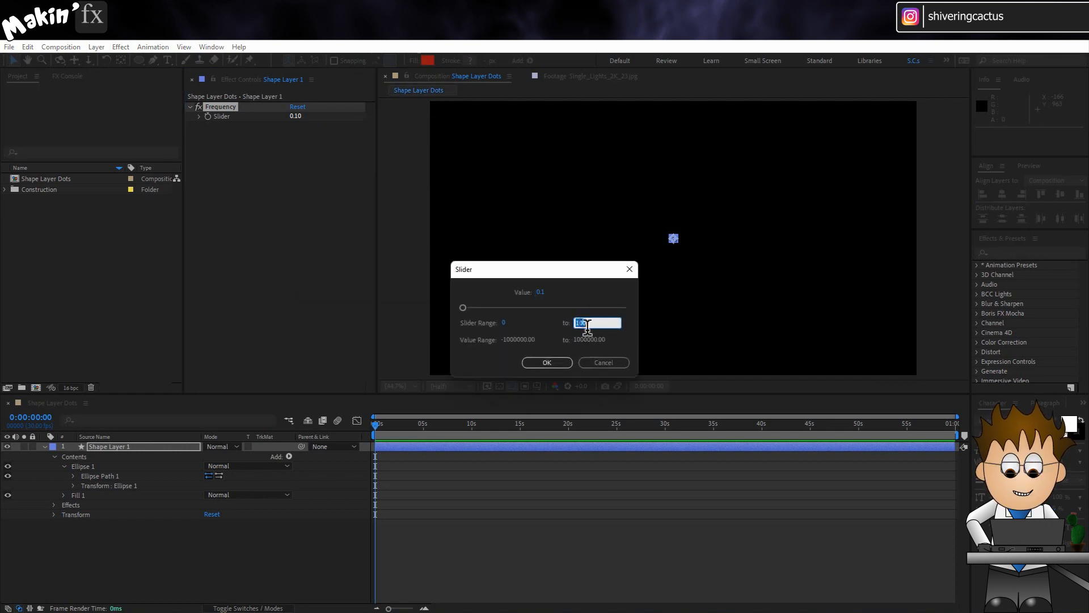
text(0.5)
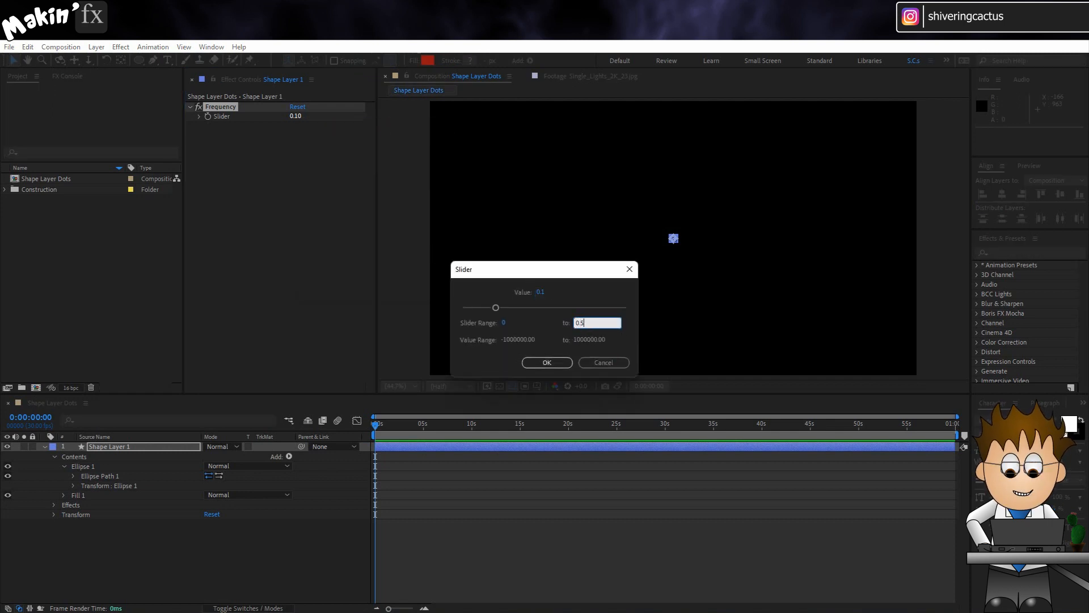
click(547, 363)
click(199, 116)
click(302, 176)
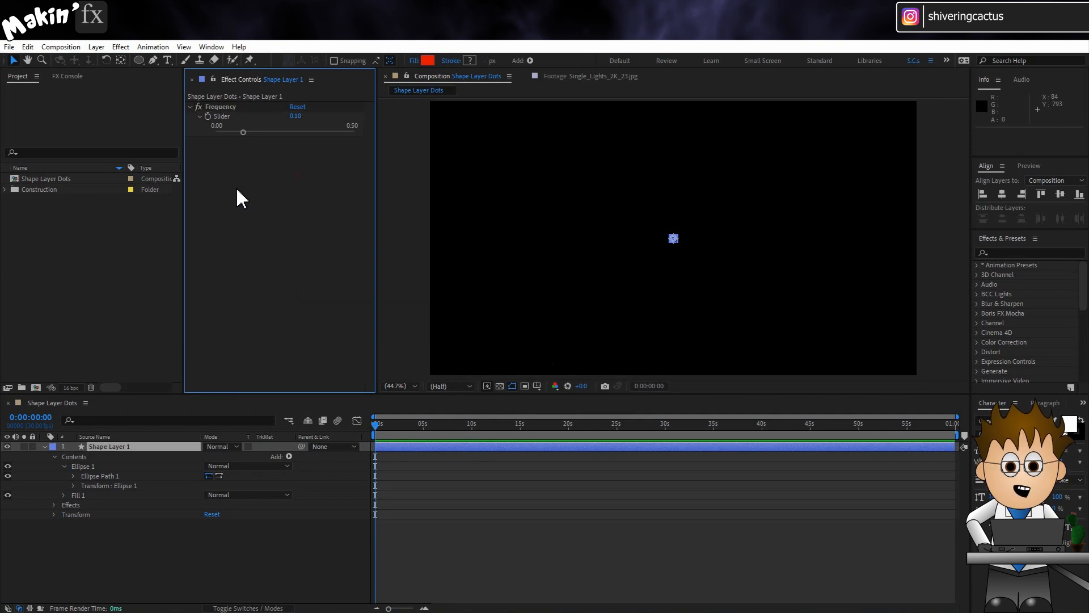
- Add a second Slider Control to the shape layer and name it X amplitude
click(126, 47)
click(180, 214)
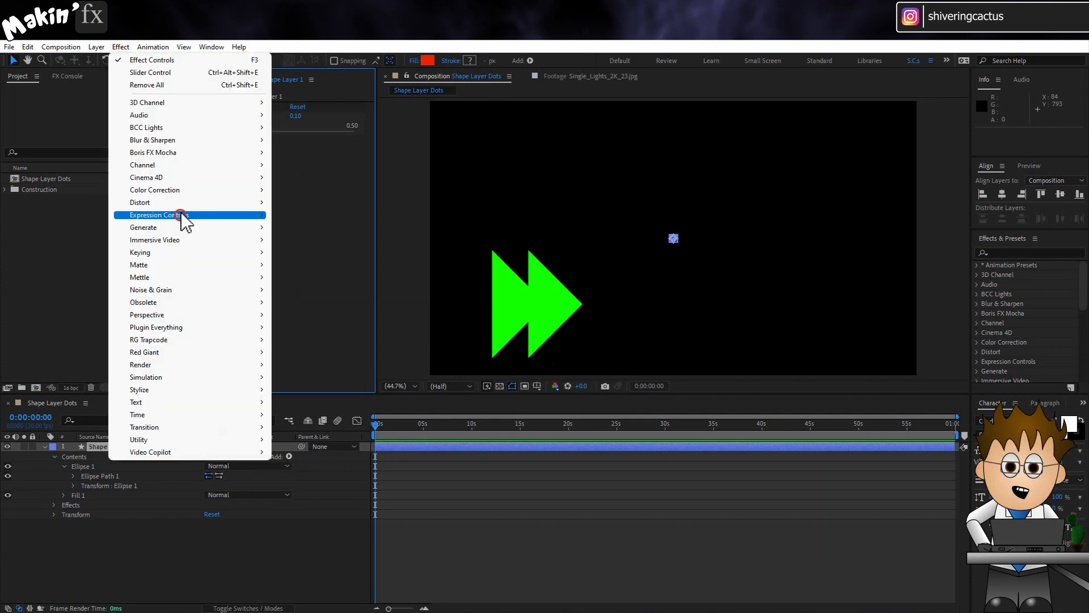
click(319, 298)
key(Return)
text(X amplitude)
key(Return)
- Add a third Slider Control to the shape layer and name it Y amplitude
click(121, 47)
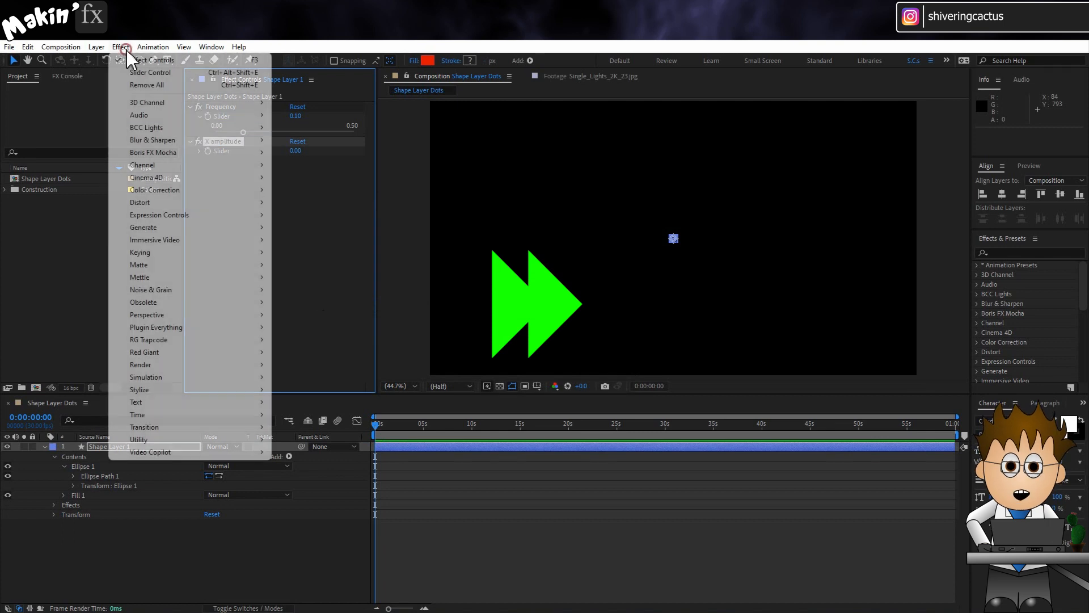
click(180, 215)
click(320, 297)
key(Return)
text(Y amplitude)
key(Return)
- Set both the X amplitude and Y amplitude sliders to 50
click(296, 151)
text(50)
key(Return)
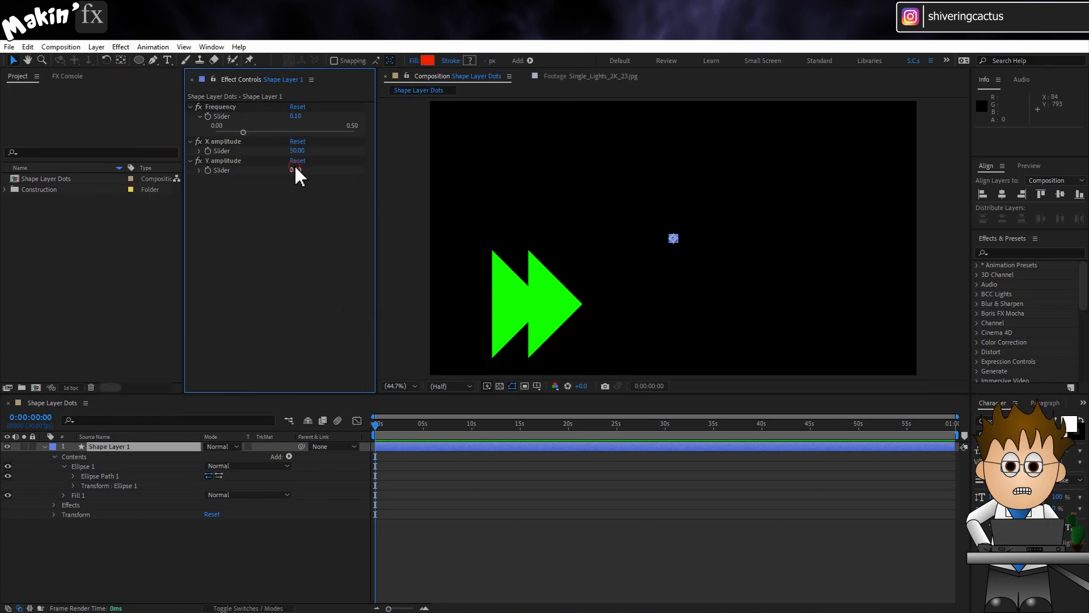
click(296, 170)
text(50)
key(Return)
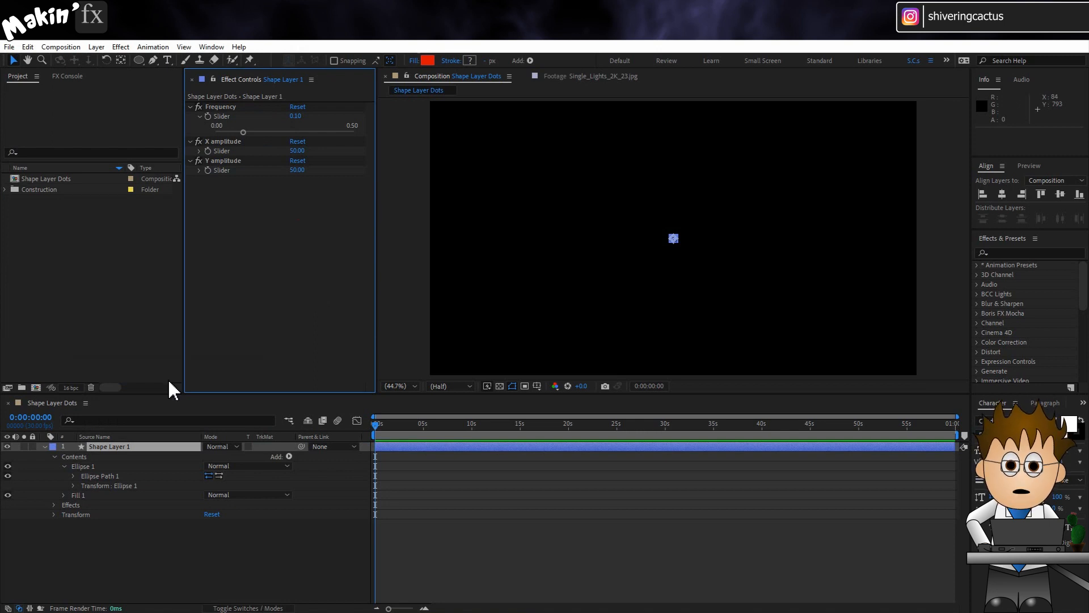
- Start an expression on the Position in Ellipse 1's transform: X = wiggle(), with the Frequency slider linked as its first argument
click(72, 475)
click(73, 475)
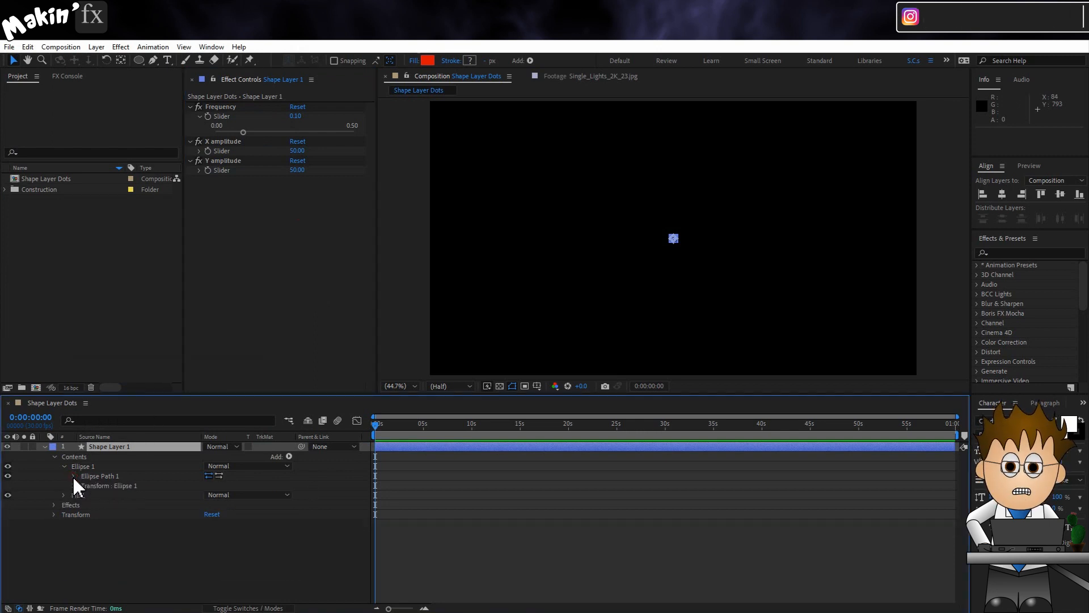
click(73, 486)
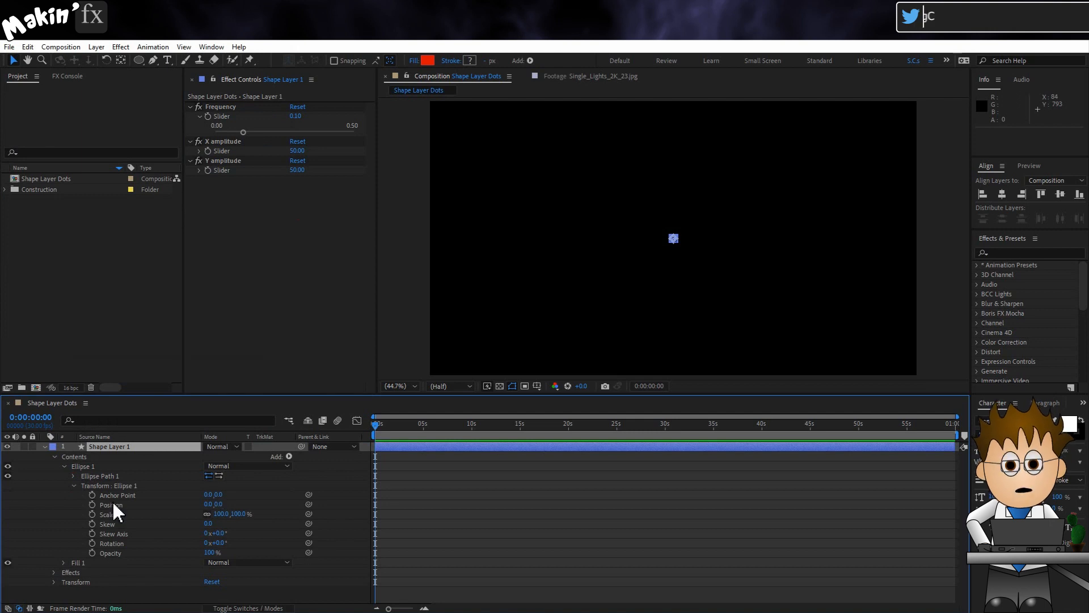
alt+click(92, 505)
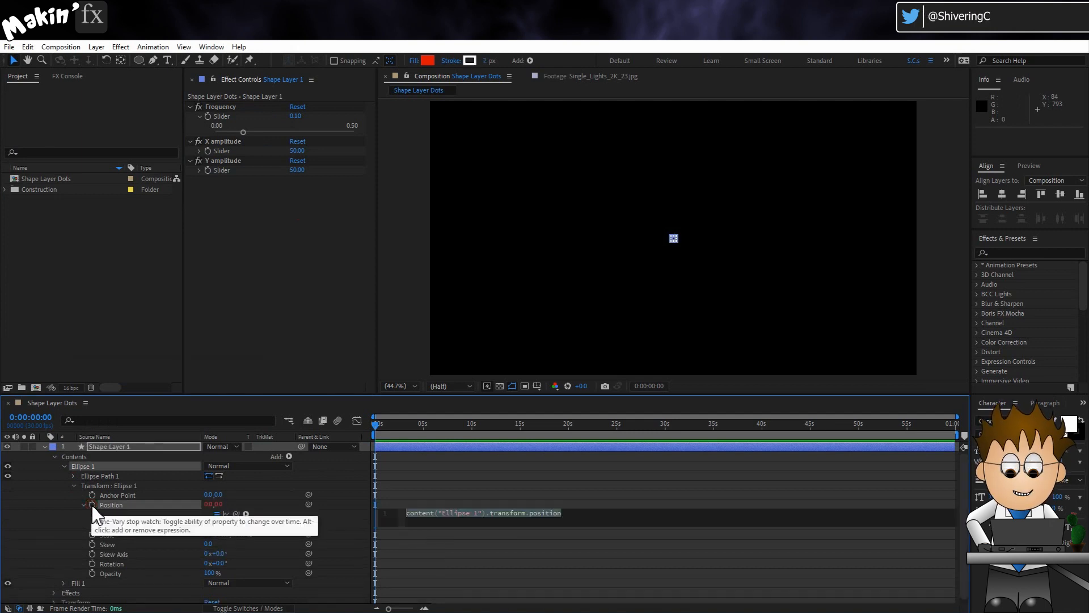
text(x )
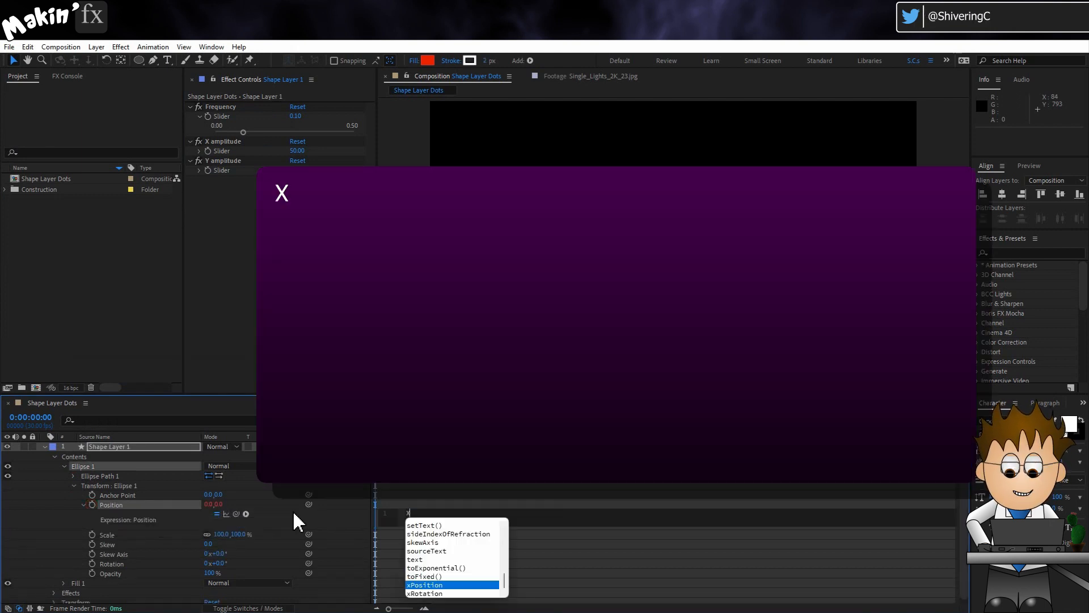
text(= wi)
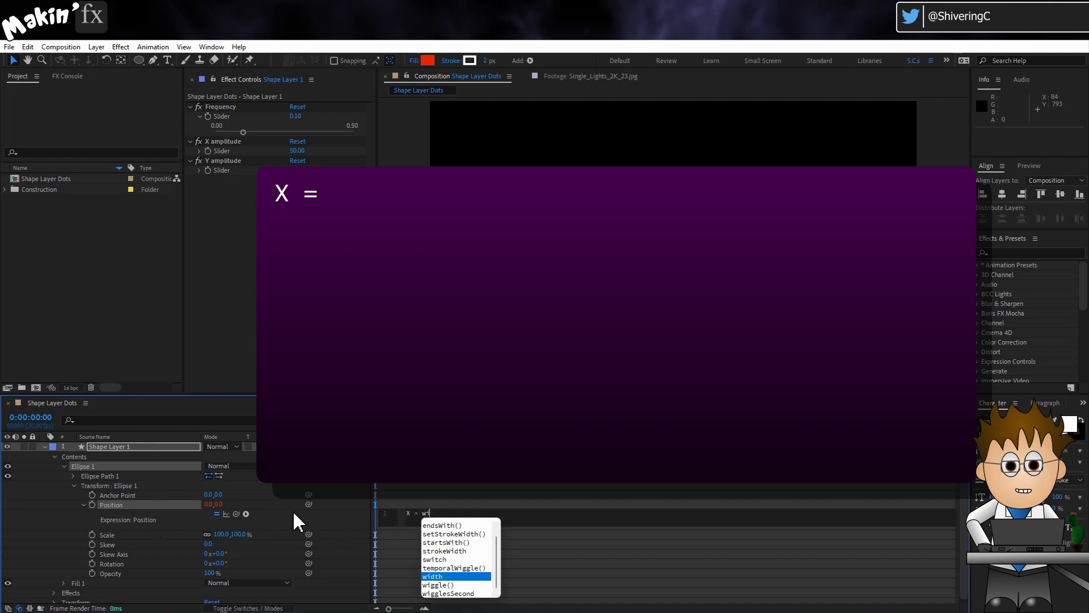
text(ggle)
key(Return)
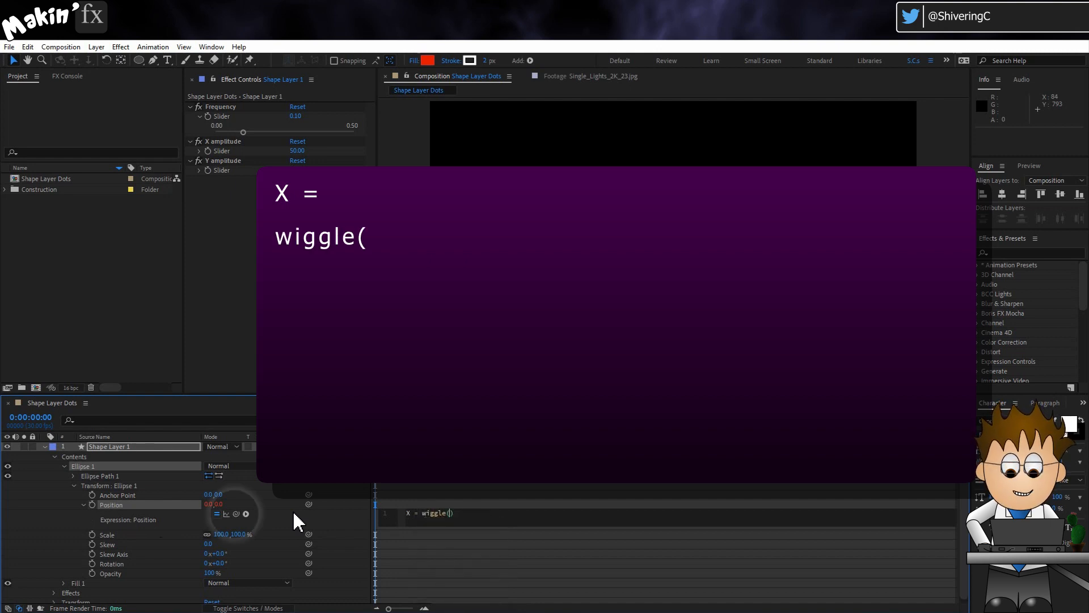
drag(236, 513, 229, 120)
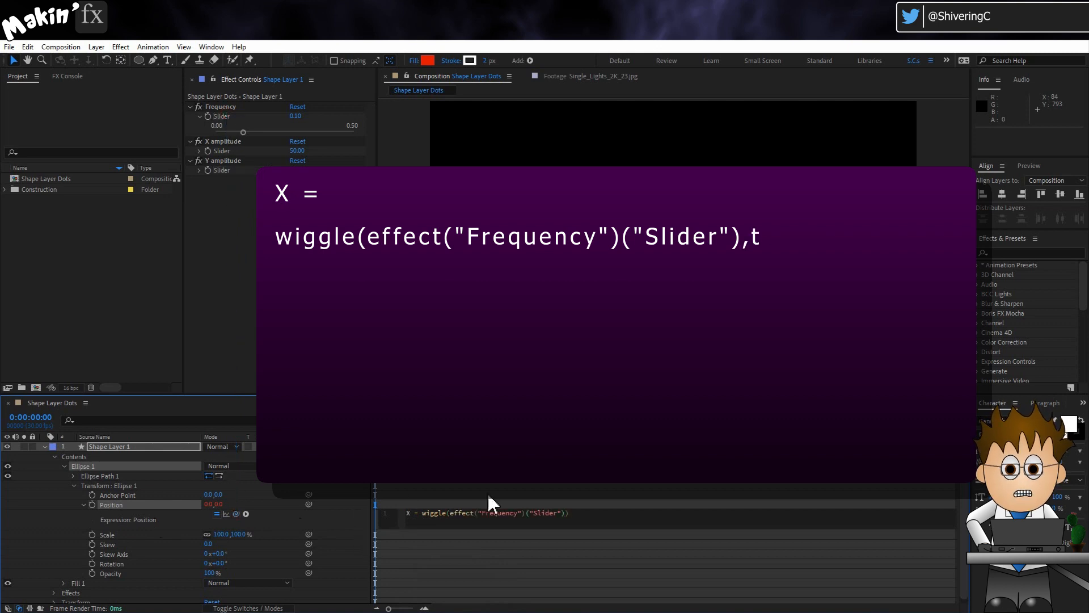
- Complete the X line with the amplitude argument thisComp.width*effect("X amplitude")("Slider")/100, linked to the slider, and end it with [0];
text(,thisComp)
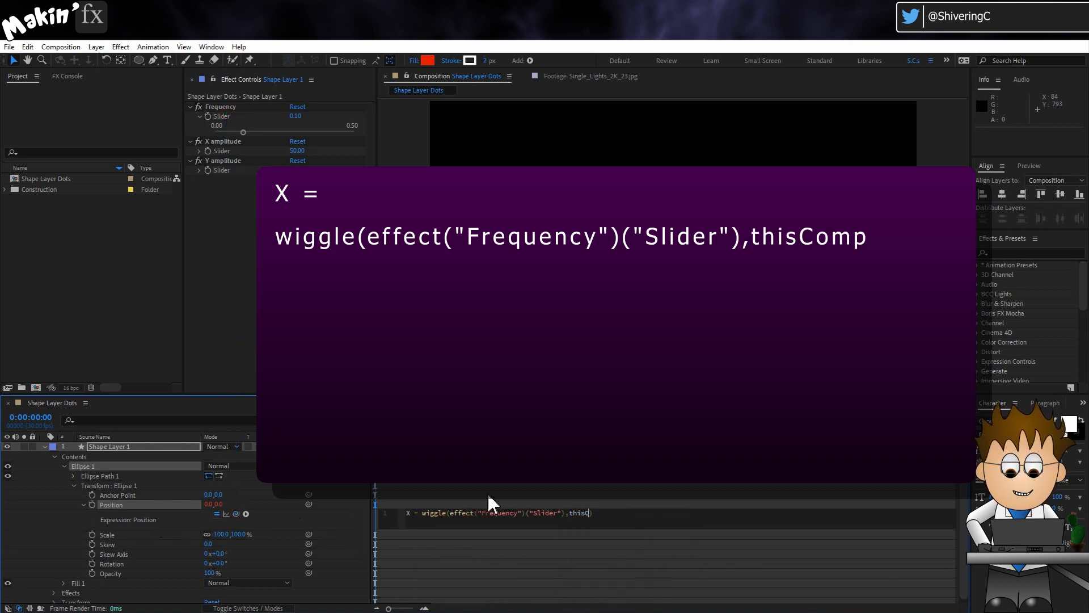
text(.width*)
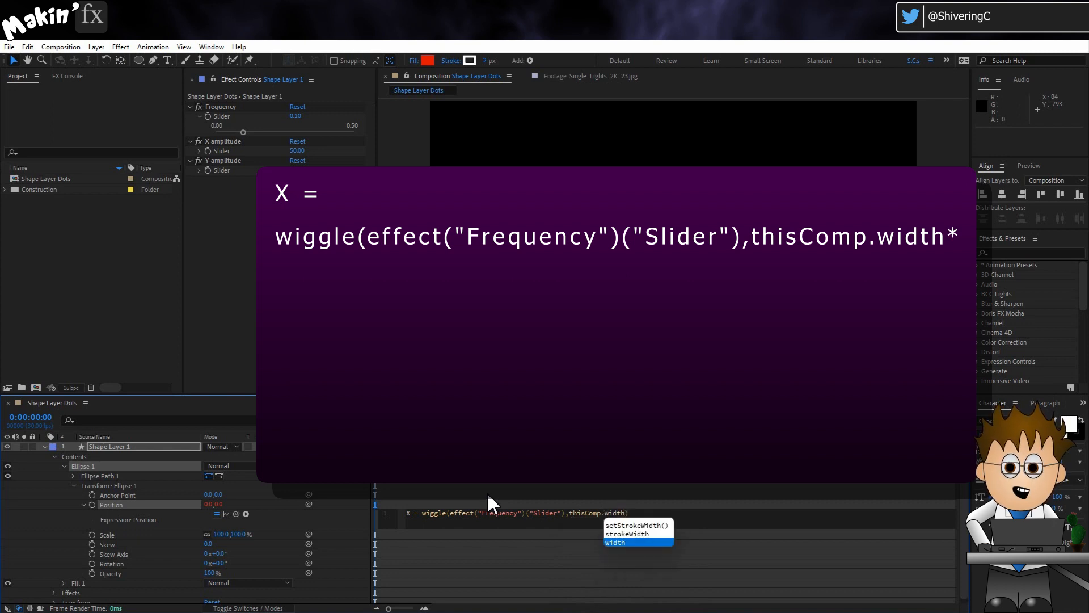
text(*)
drag(237, 514, 220, 150)
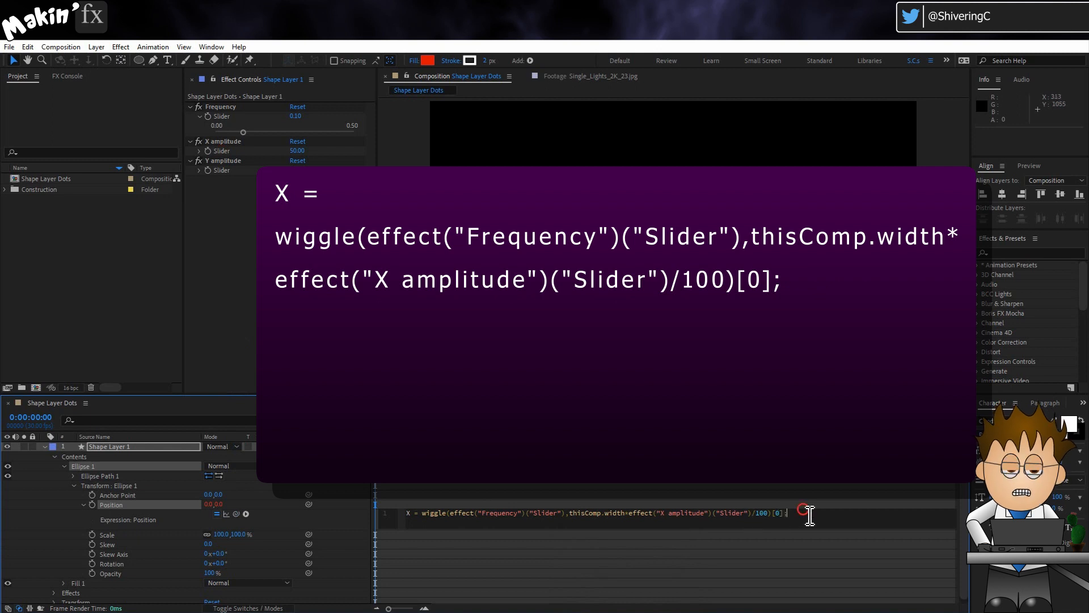
- Duplicate the X wiggle line as a second line of the Position expression and rename its variable to Y
drag(809, 515, 180, 510)
key(ctrl+c)
key(End)
key(Return)
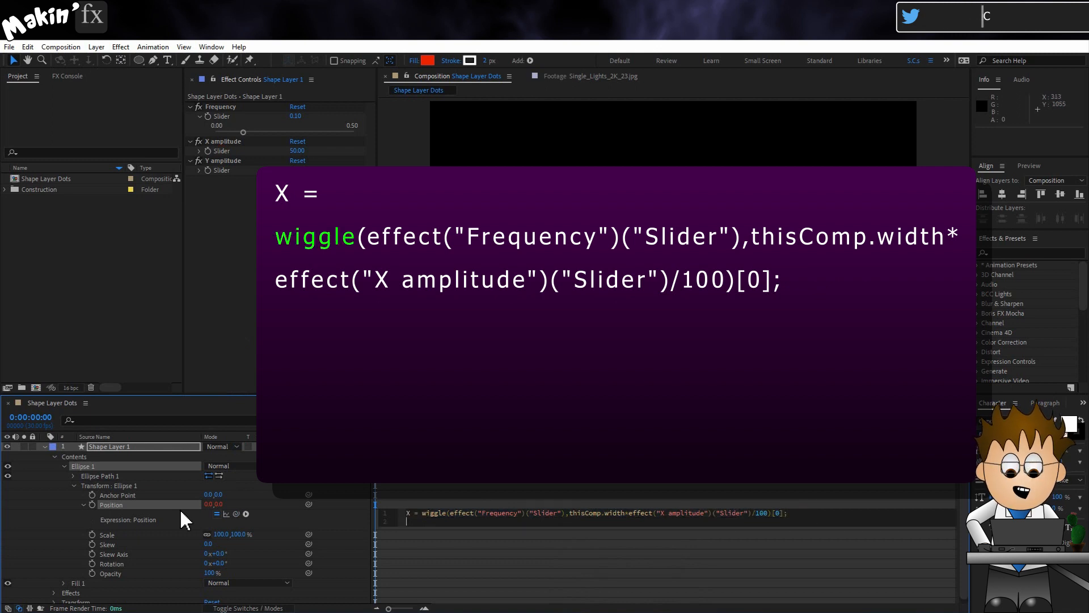
key(ctrl+v)
double_click(408, 522)
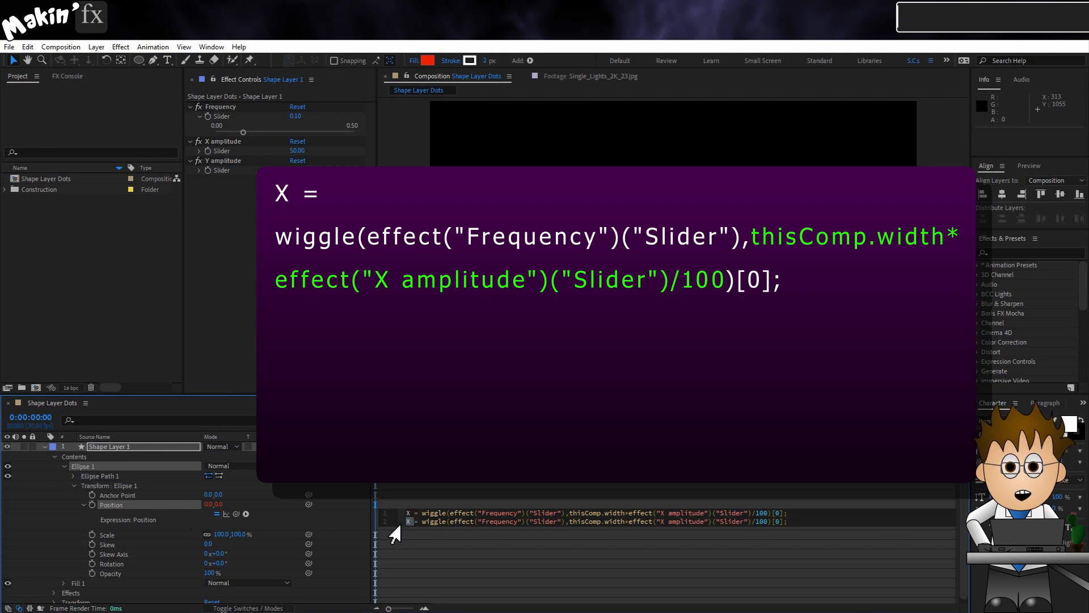
text(Y)
key(Escape)
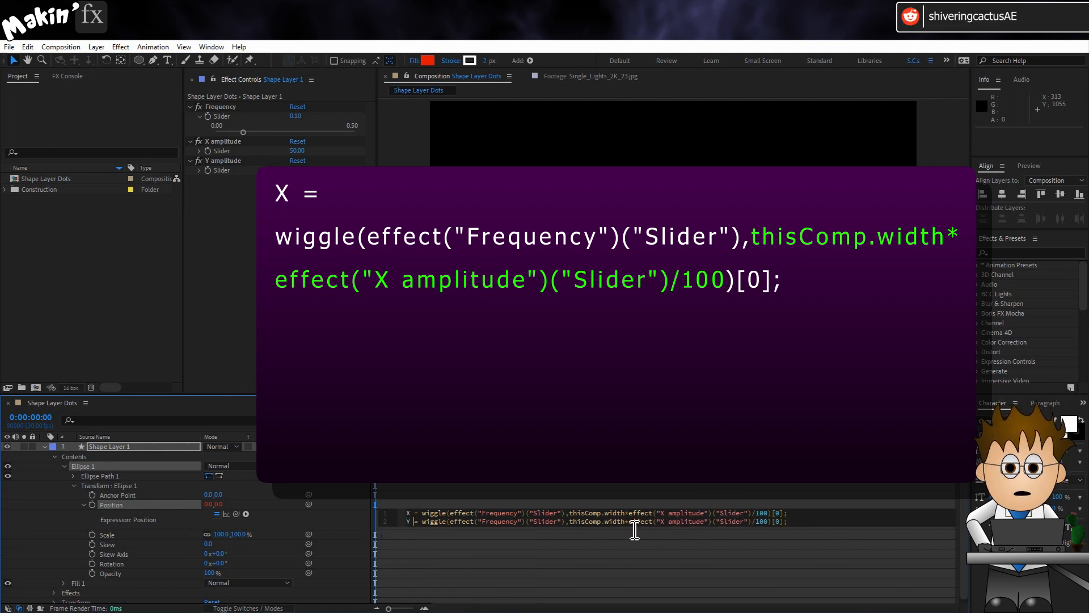
- In the Y line of the Position expression, replace width with height and set the array index to [1]
double_click(615, 522)
text(height)
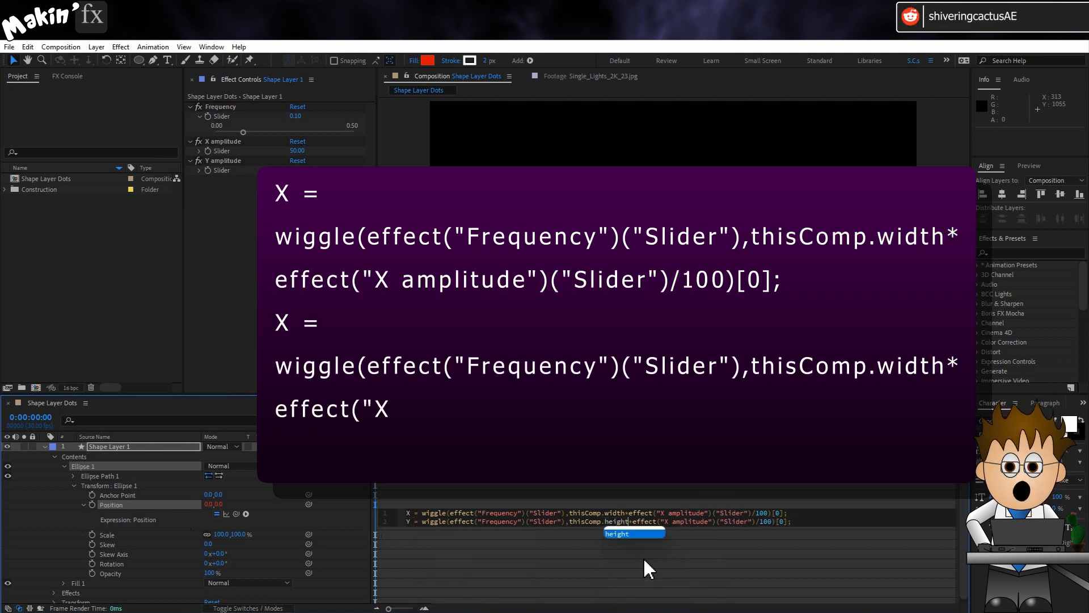
double_click(782, 522)
text(1)
click(808, 524)
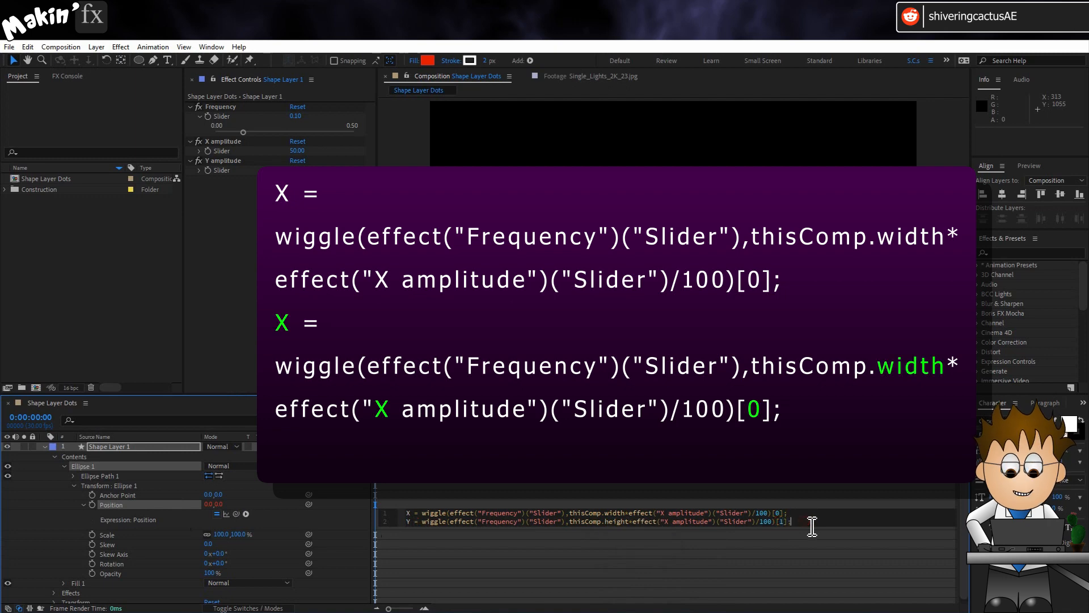
- Add [X,Y] as the Position expression's last line, make the Y line reference the Y amplitude slider, and apply the expression
key(Return)
text([X)
text(,Y)
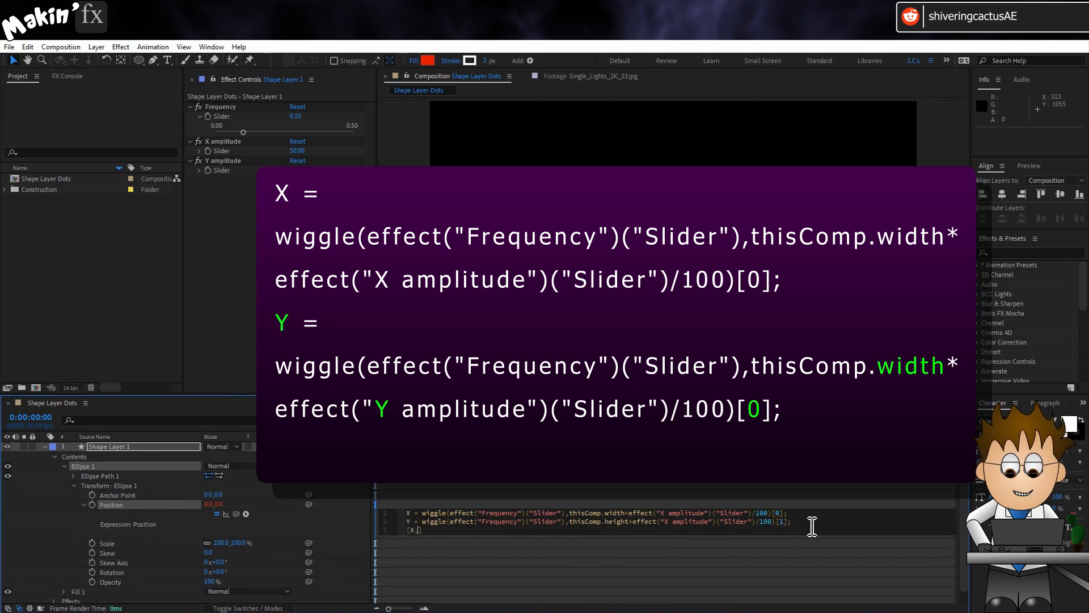
click(359, 525)
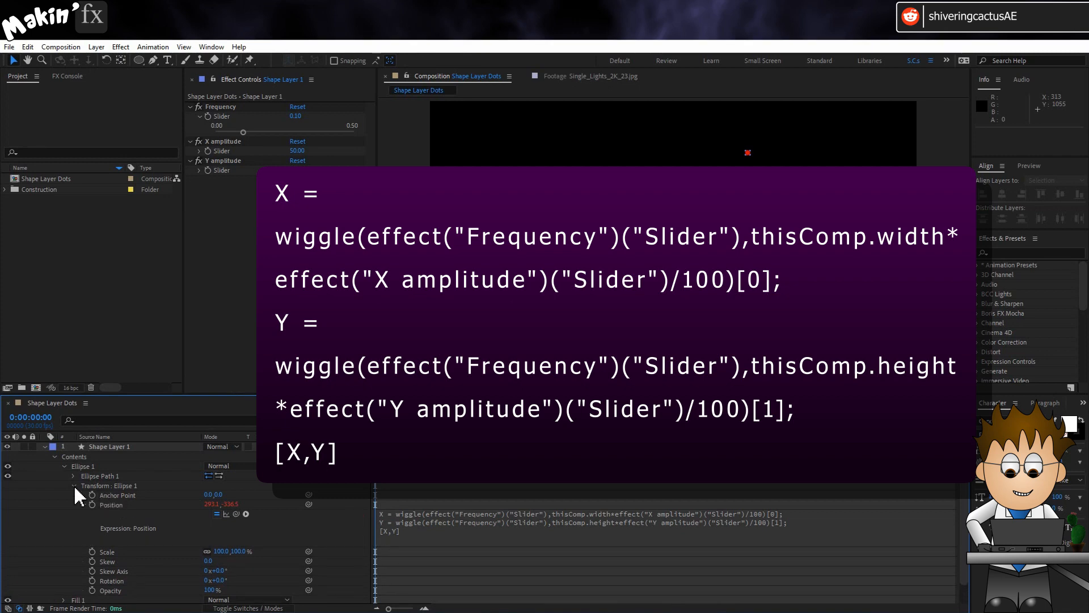
- Collapse the Ellipse 1 group and duplicate it twice within the shape layer's contents
click(74, 485)
click(111, 476)
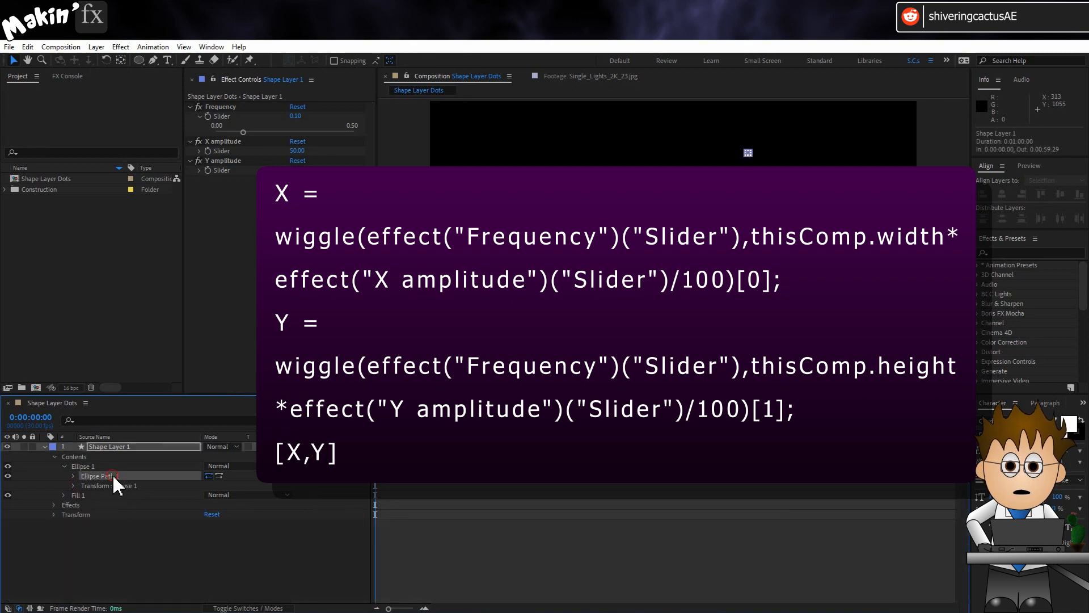
click(64, 467)
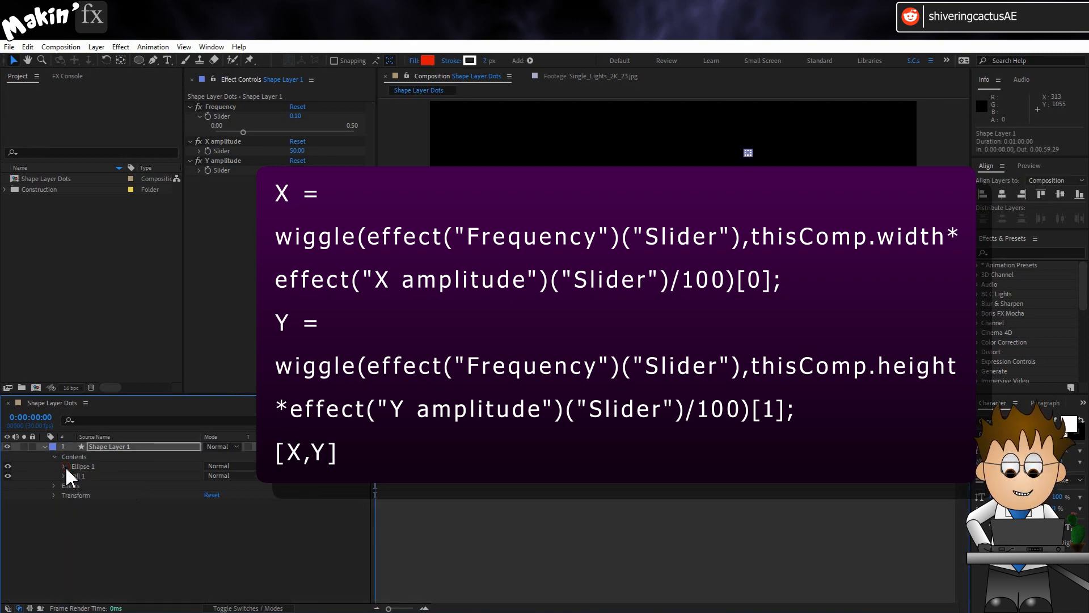
click(99, 467)
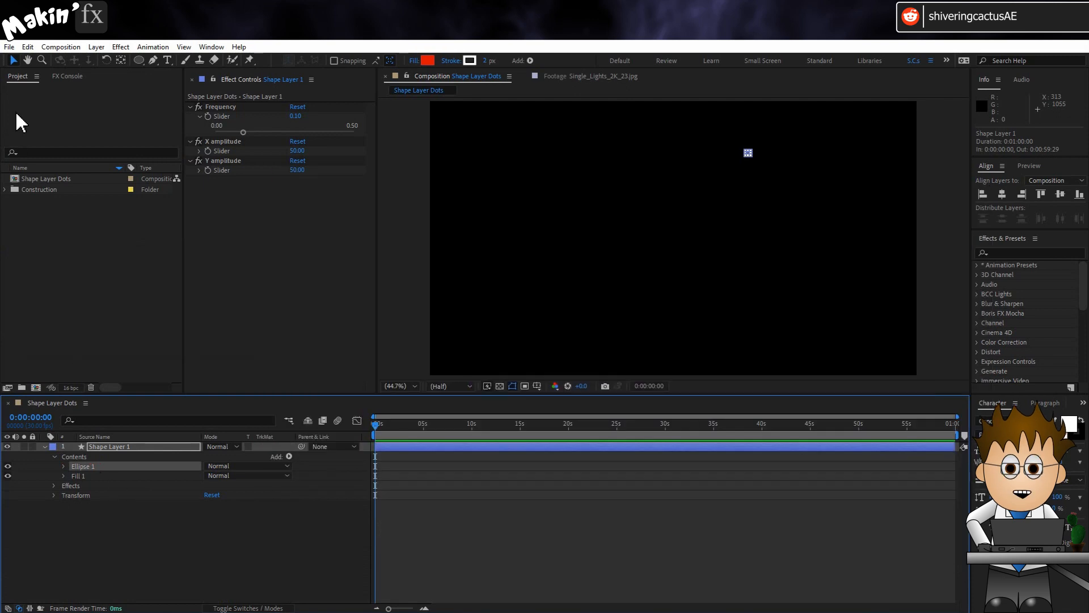
click(27, 46)
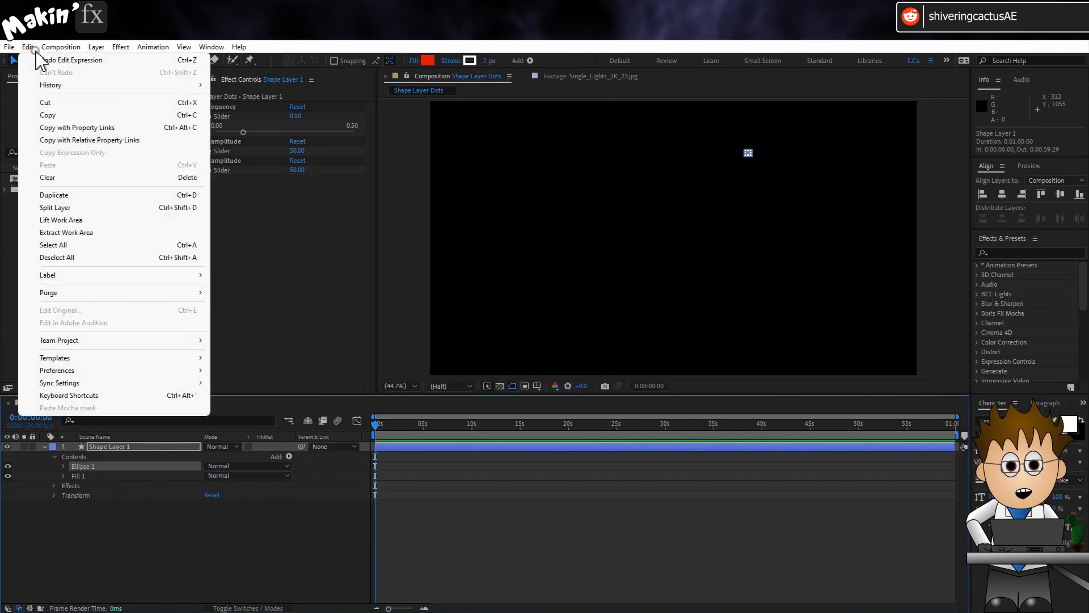
click(71, 196)
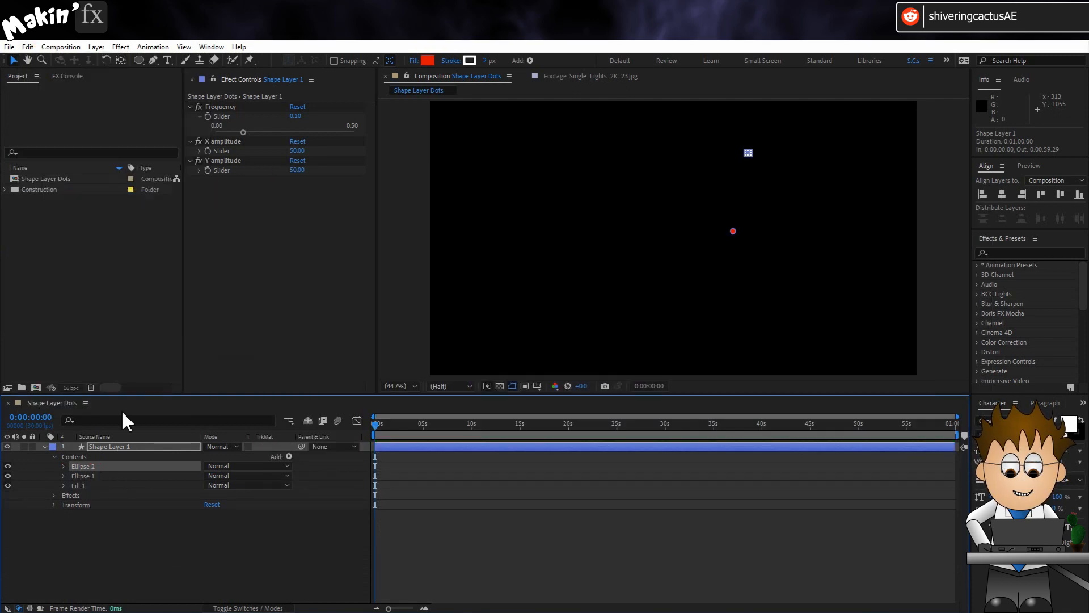
key(ctrl+d)
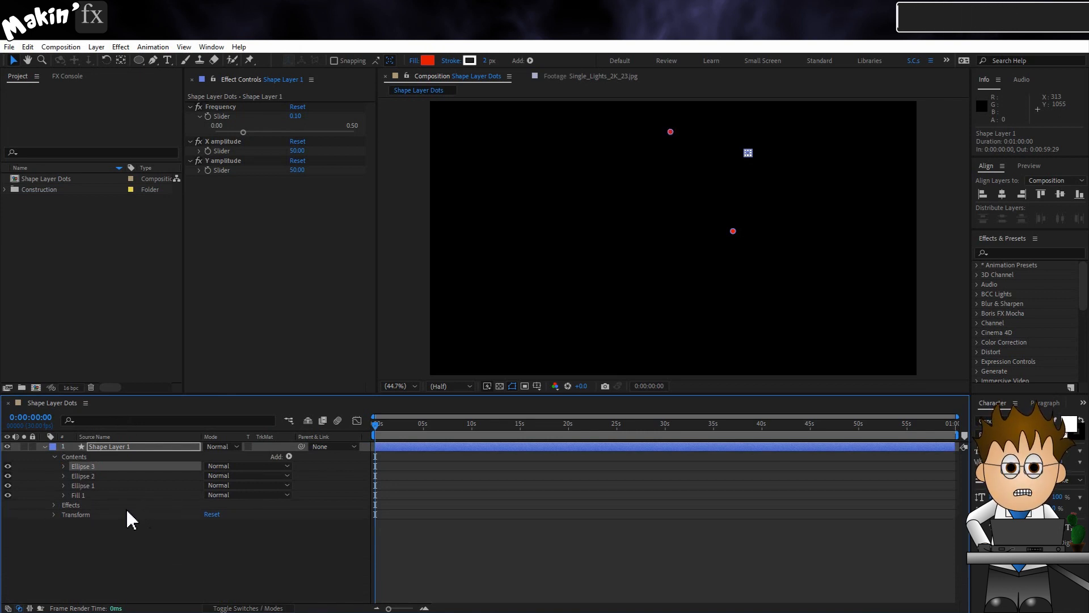
- Draw a two-point line with the Pen tool inside the shape layer's contents and move its group below Fill 1
click(127, 511)
click(77, 457)
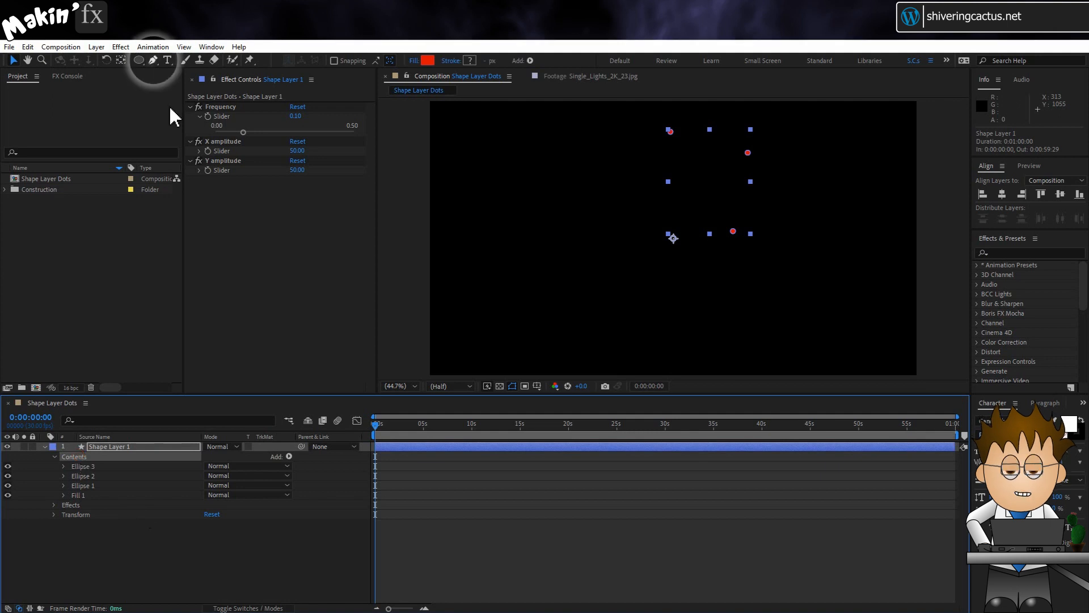
key(g)
click(490, 221)
click(579, 276)
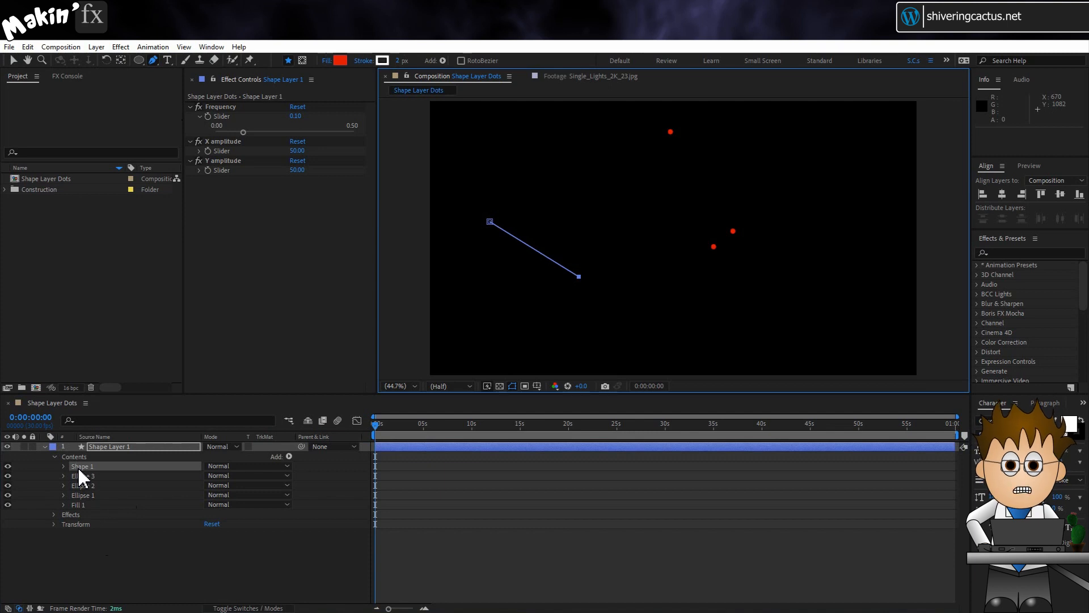
drag(86, 467, 89, 510)
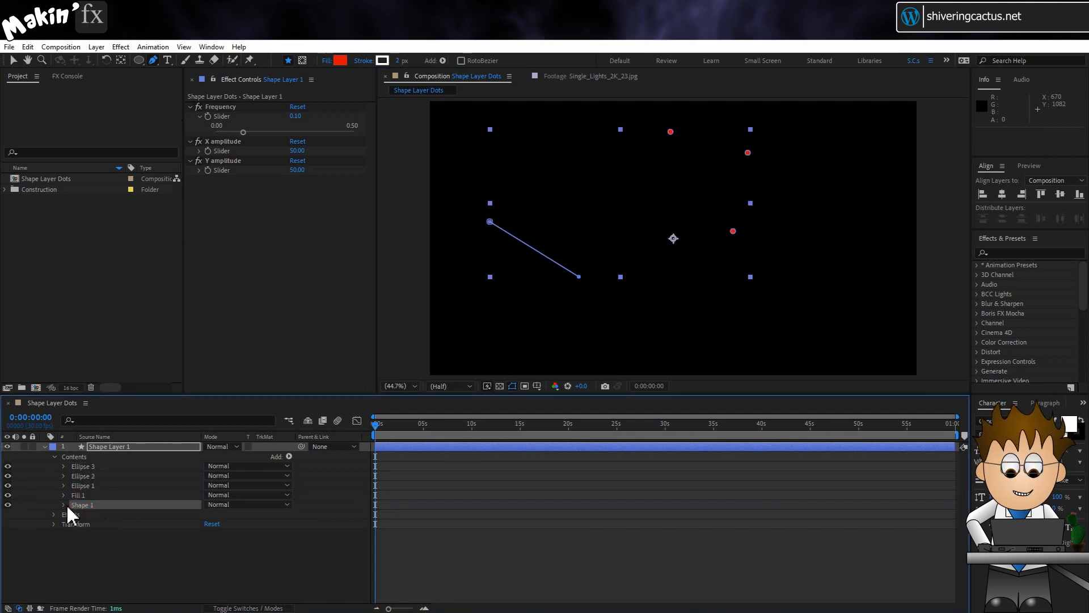
- Delete the fill from the Shape 1 group, keeping its stroke
click(64, 503)
click(97, 523)
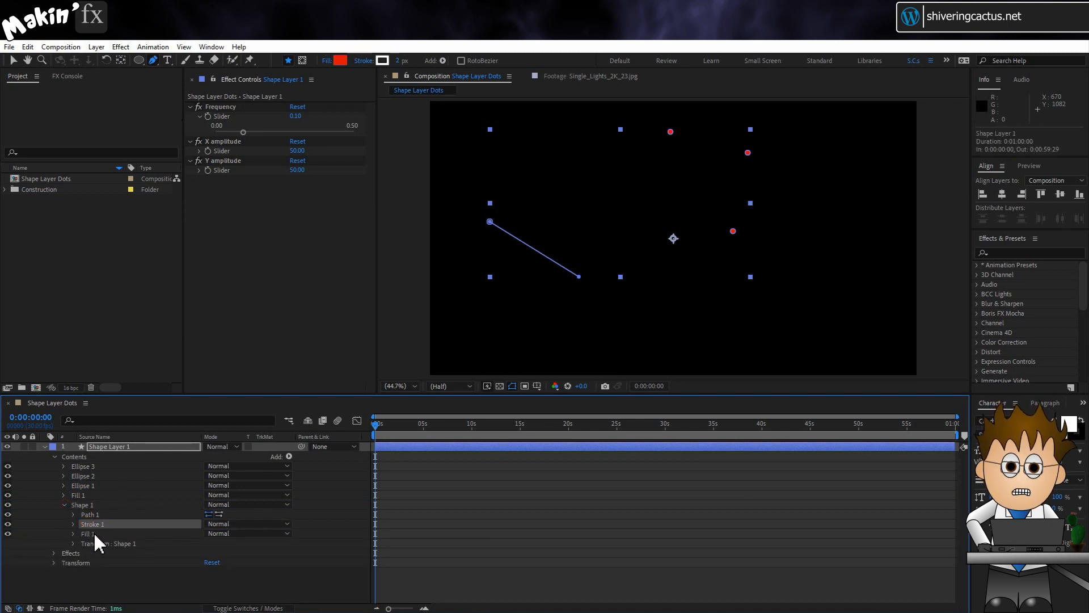
click(117, 532)
key(Delete)
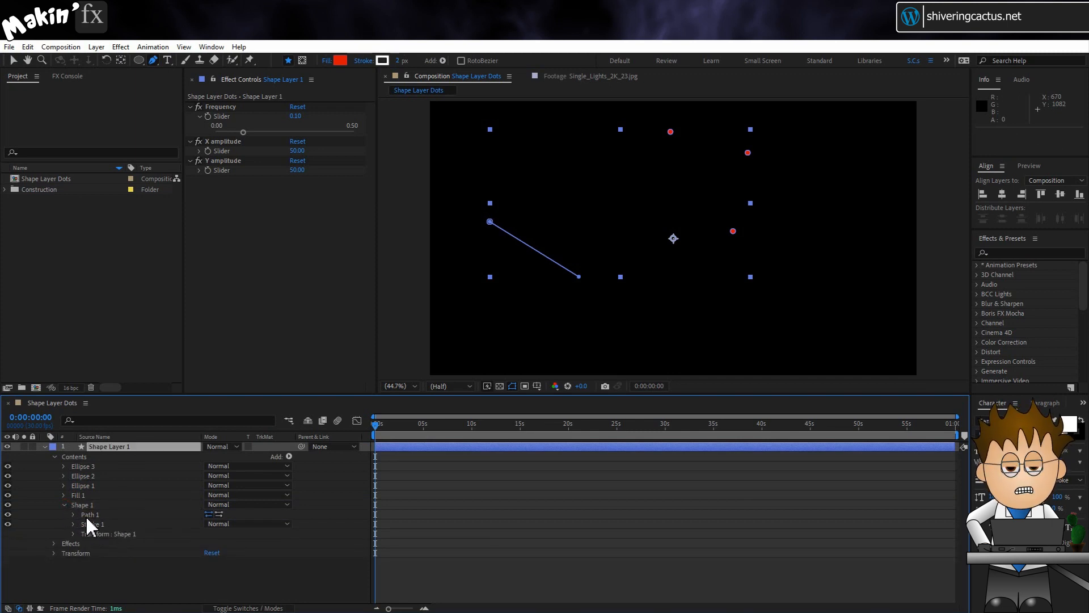
- Add an expression to Shape 1's Path using the default createPath function from the expression language's path properties
click(73, 514)
click(92, 524)
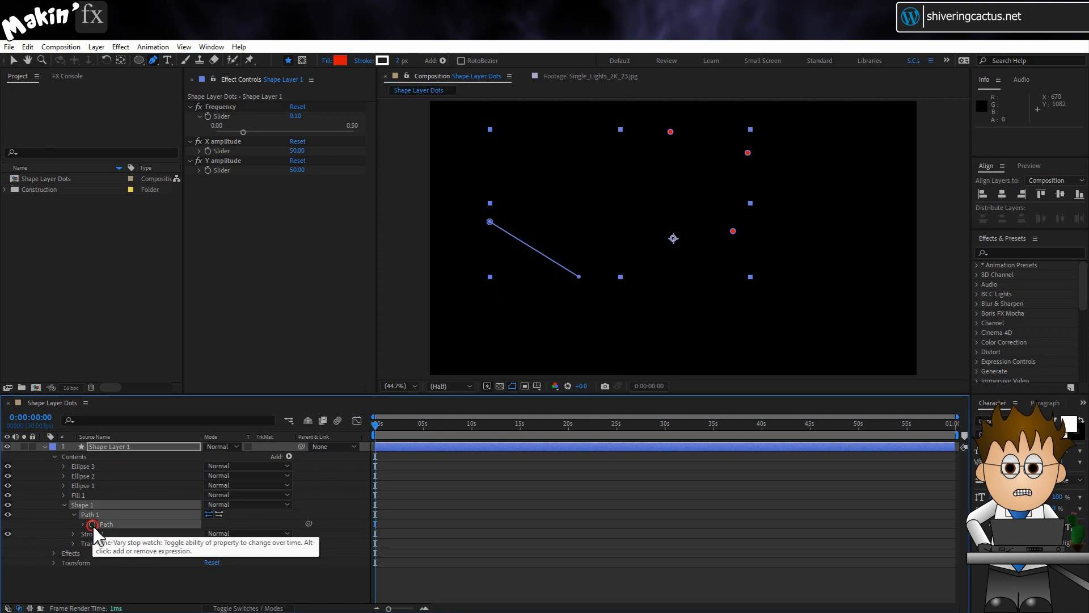
alt+click(92, 524)
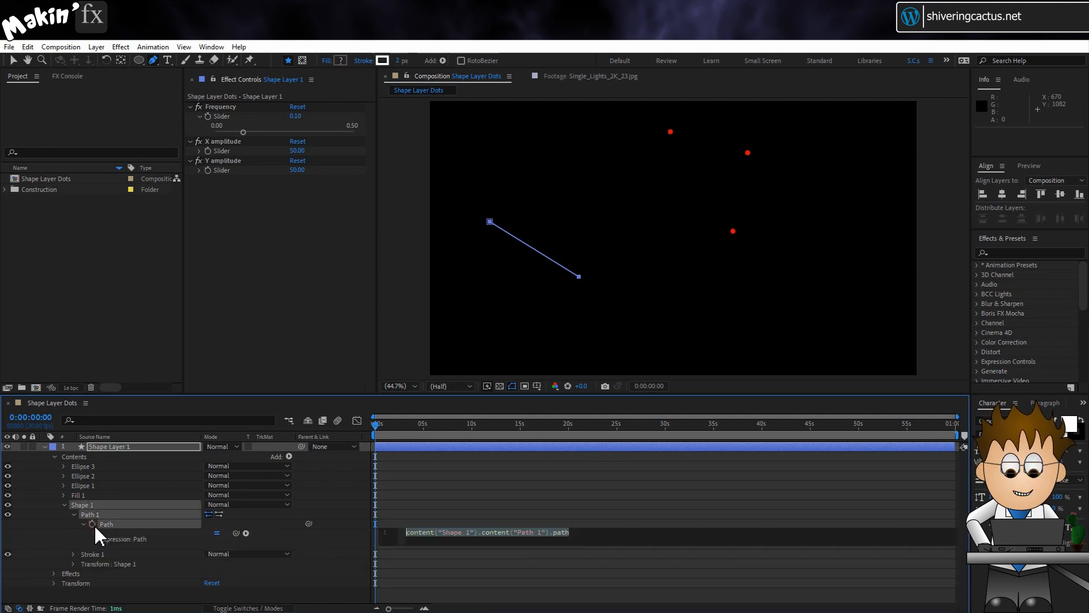
click(246, 533)
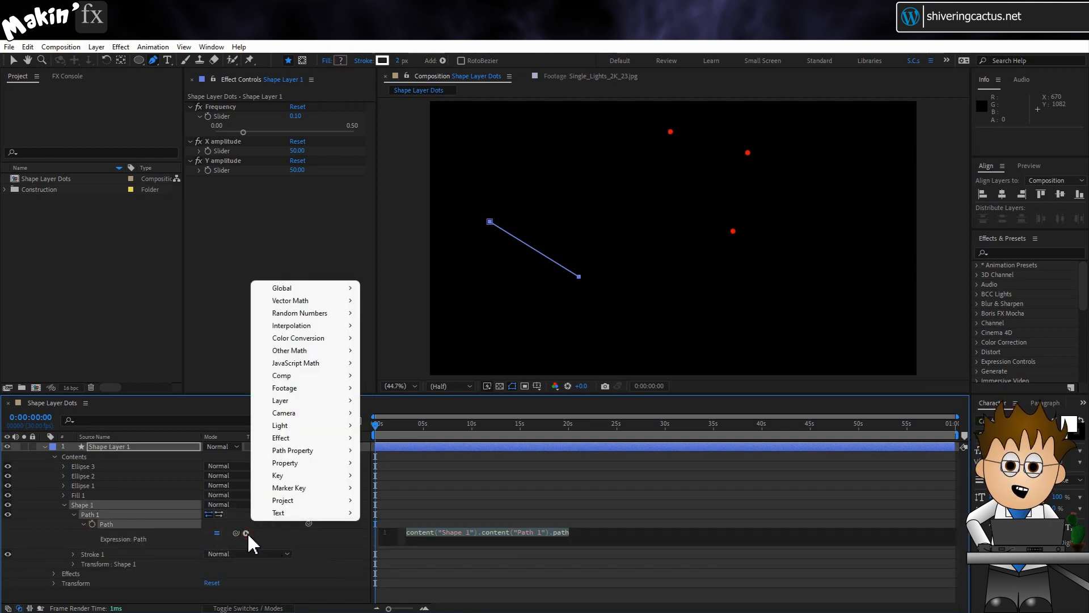
mouse_move(332, 452)
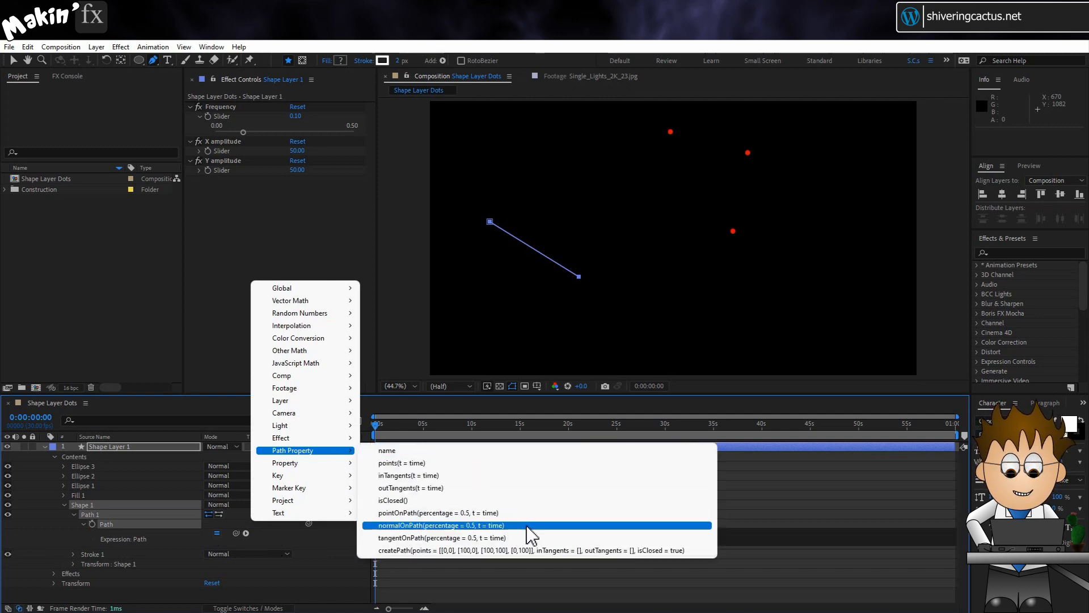
click(552, 550)
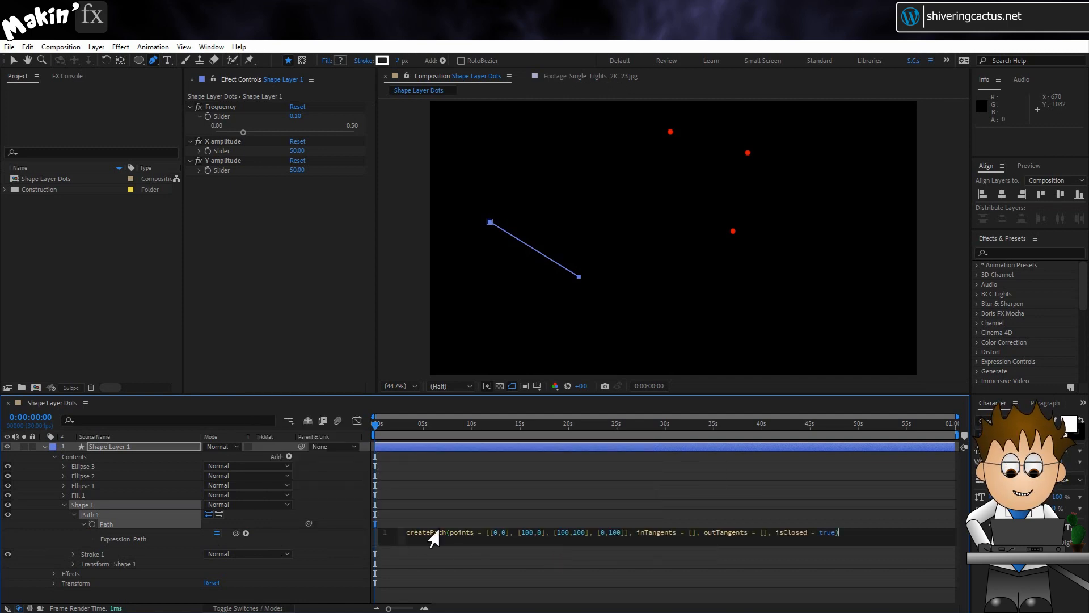
click(372, 542)
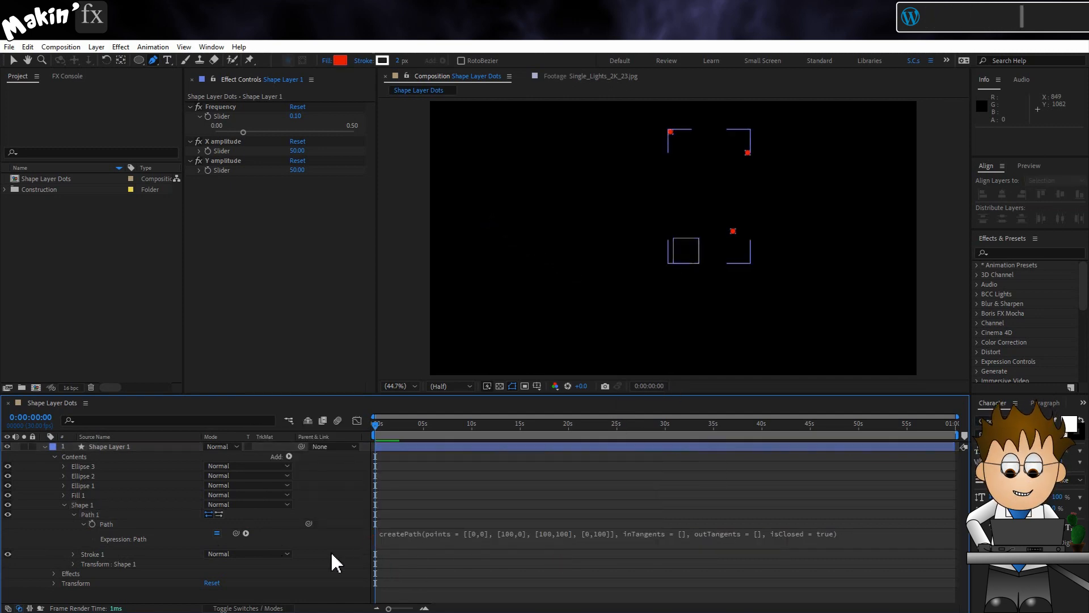
- Insert blank lines above createPath in the Path expression and declare an empty array with var points = [];
click(441, 533)
click(409, 534)
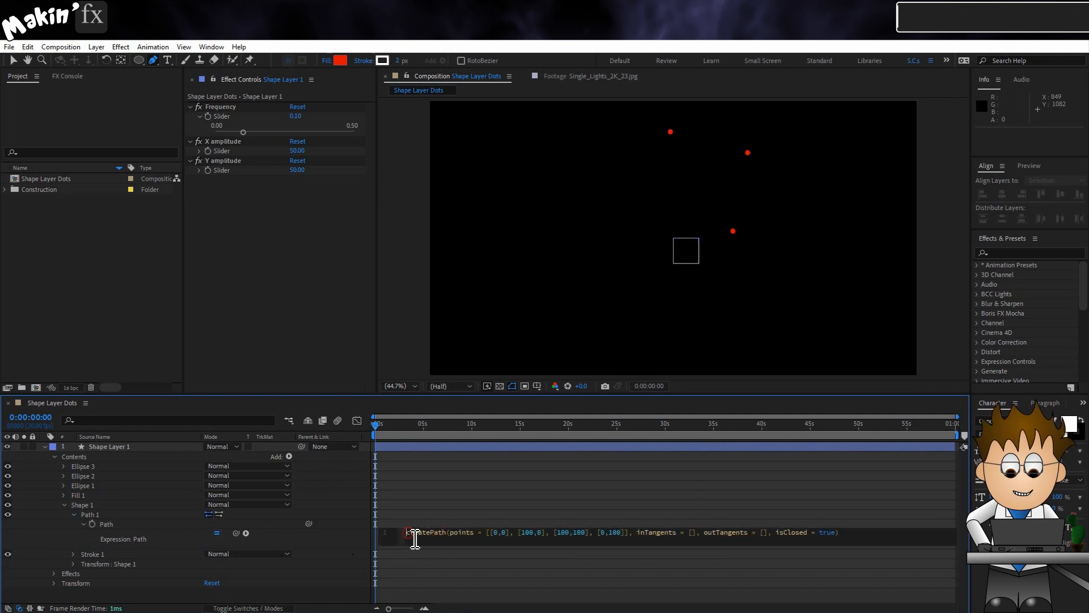
key(Return)
key(Return)
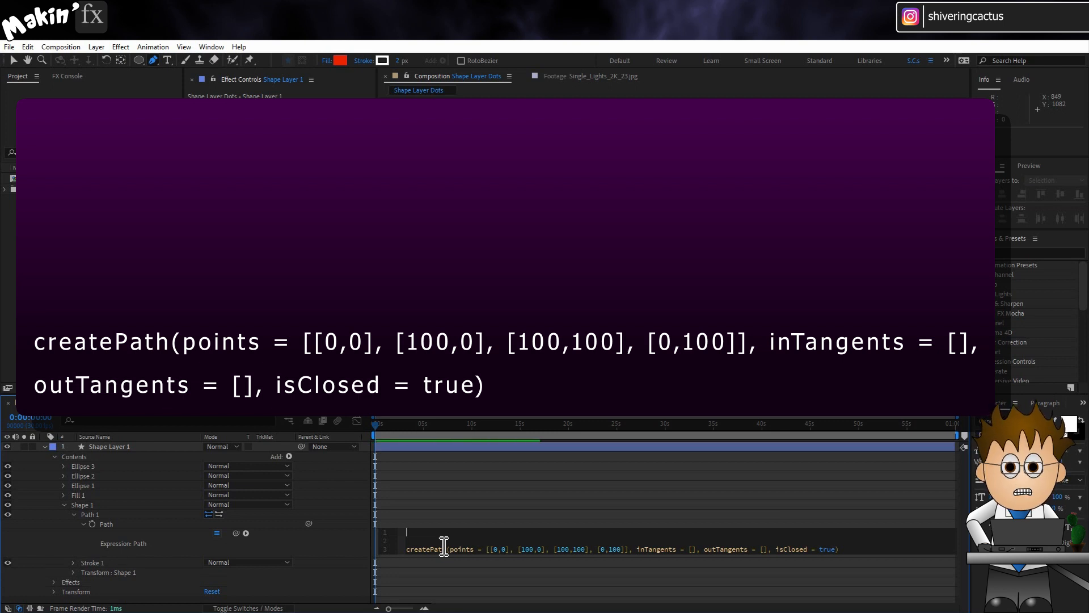
text(var )
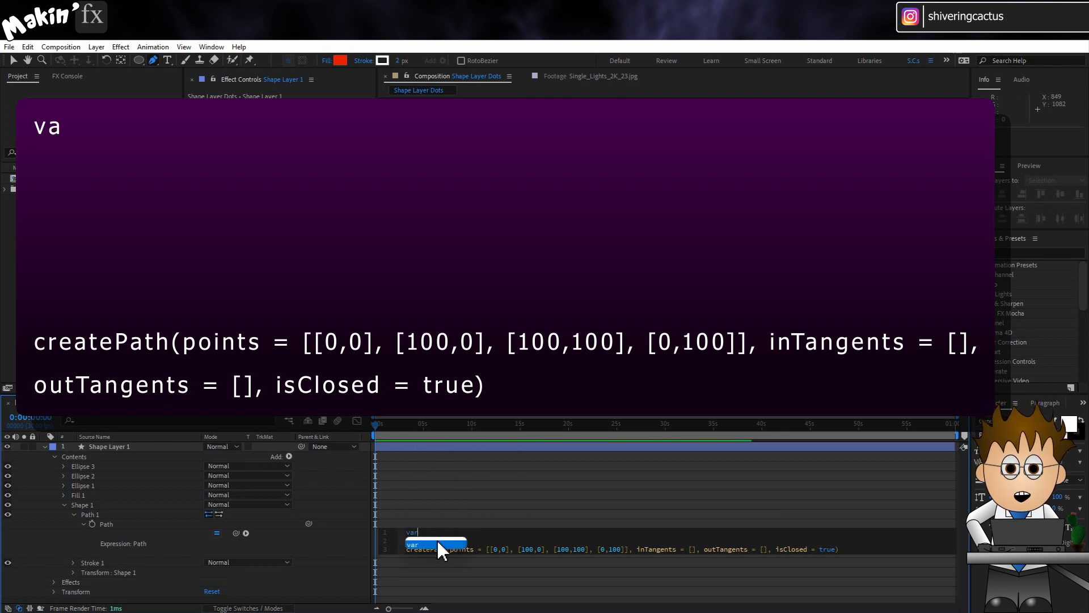
text(point)
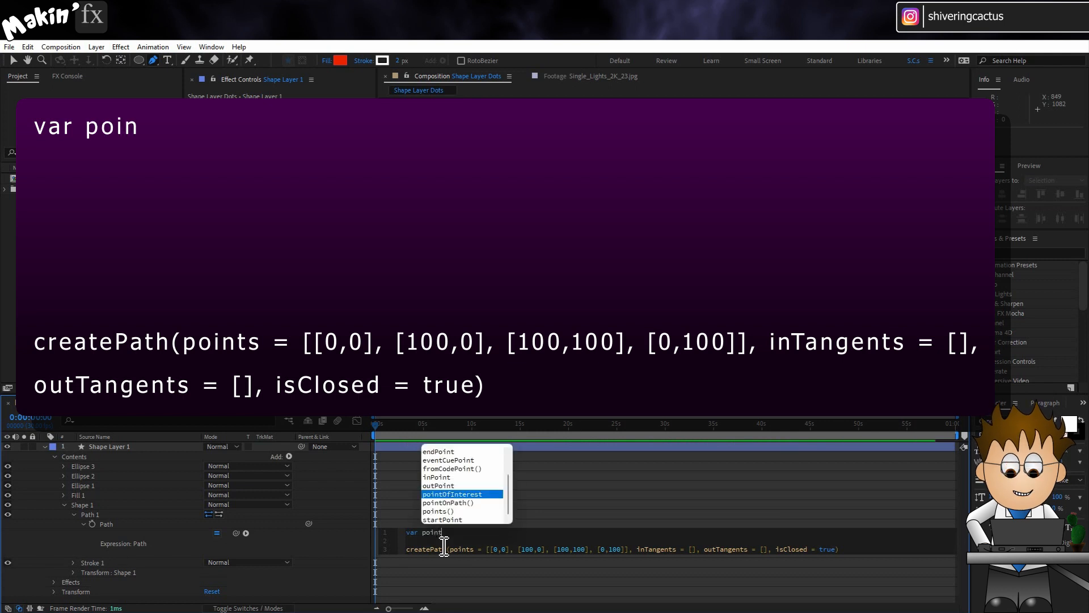
text(s = [])
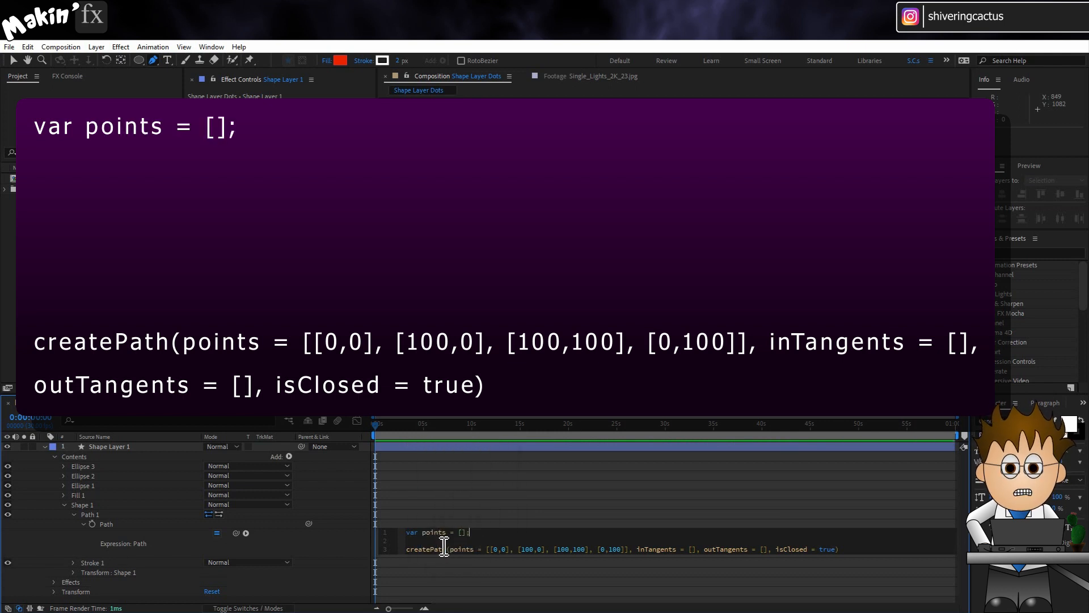
text(;)
key(Return)
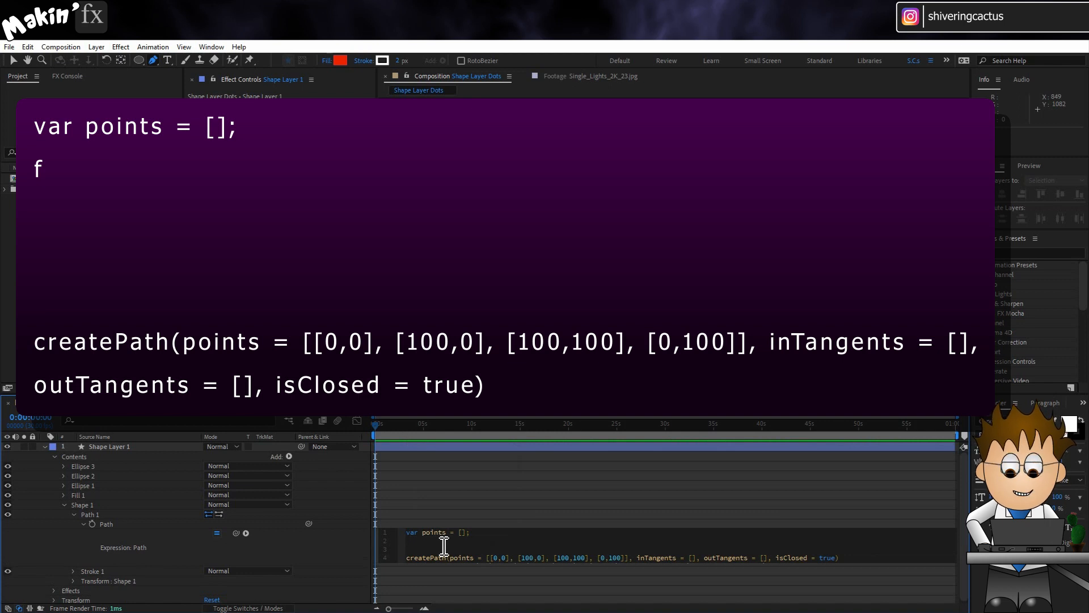
- Below the points array, write a loop: for (var i = 1; i < content("Shape 1").propertyIndex-1; i++) containing an unfinished points[i-1] = assignment
text(for )
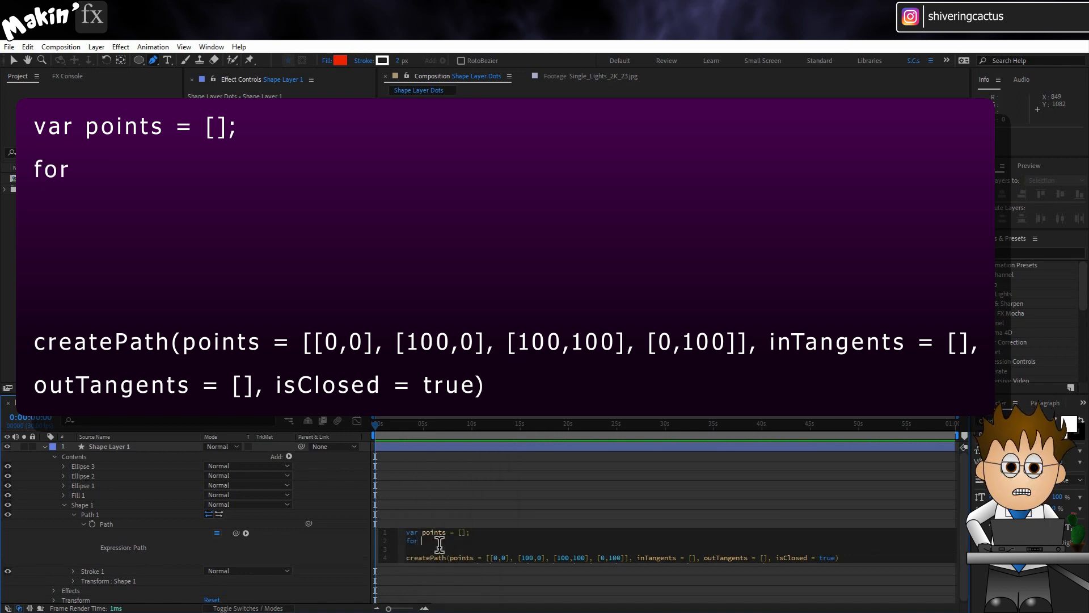
text((var)
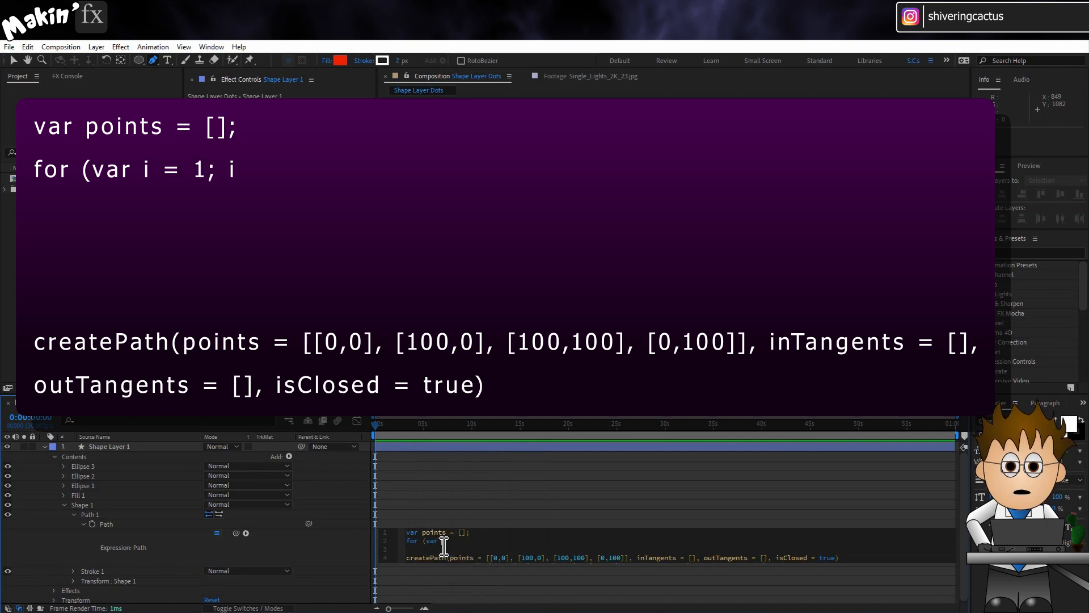
text( i = 1; i < c)
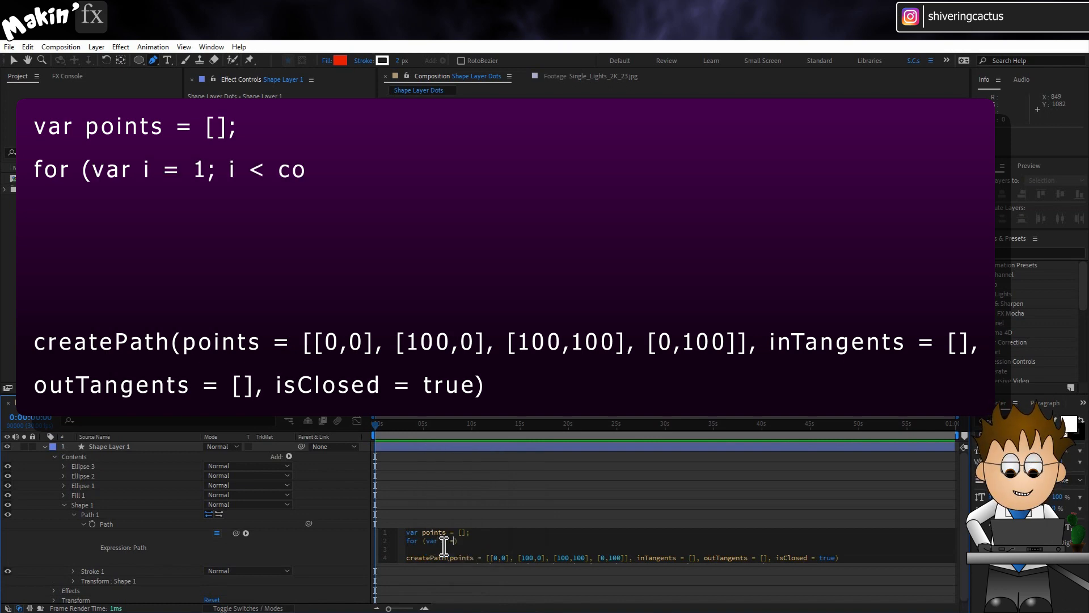
text(; i <)
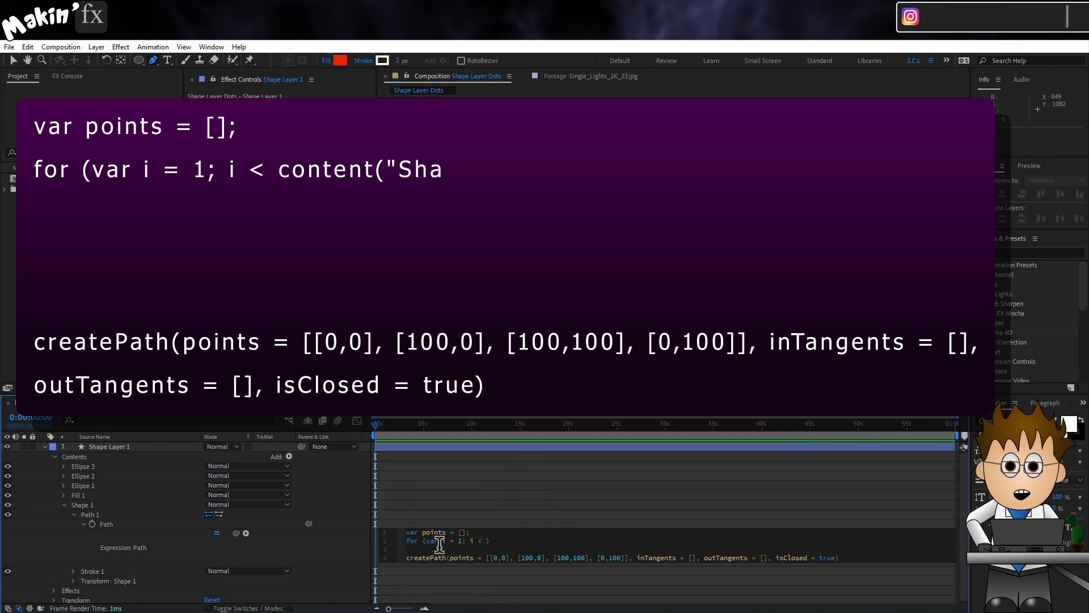
text(Content)
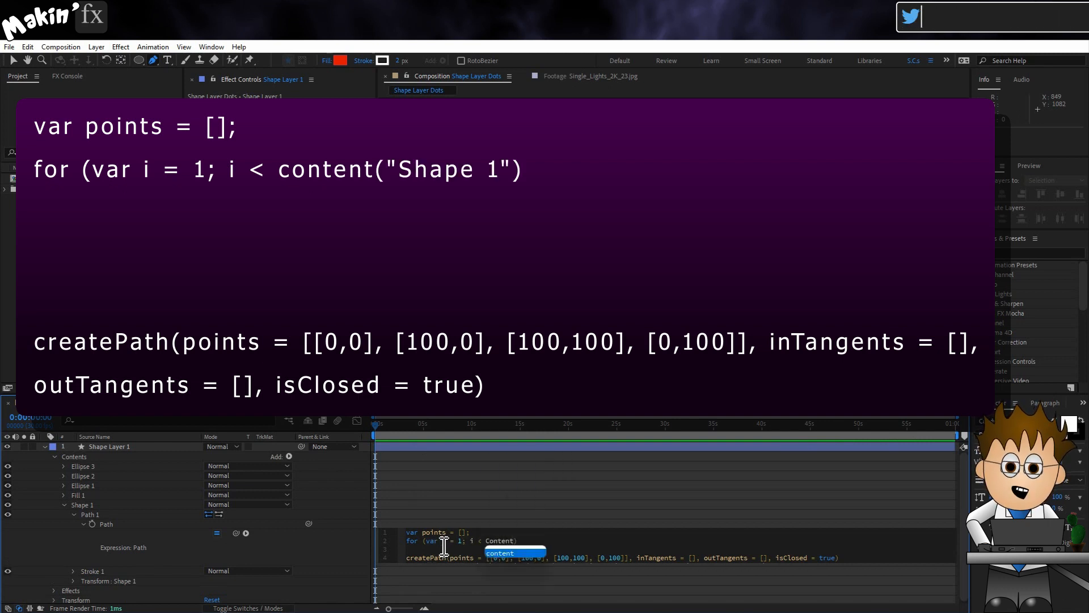
text(()
text("Shape )
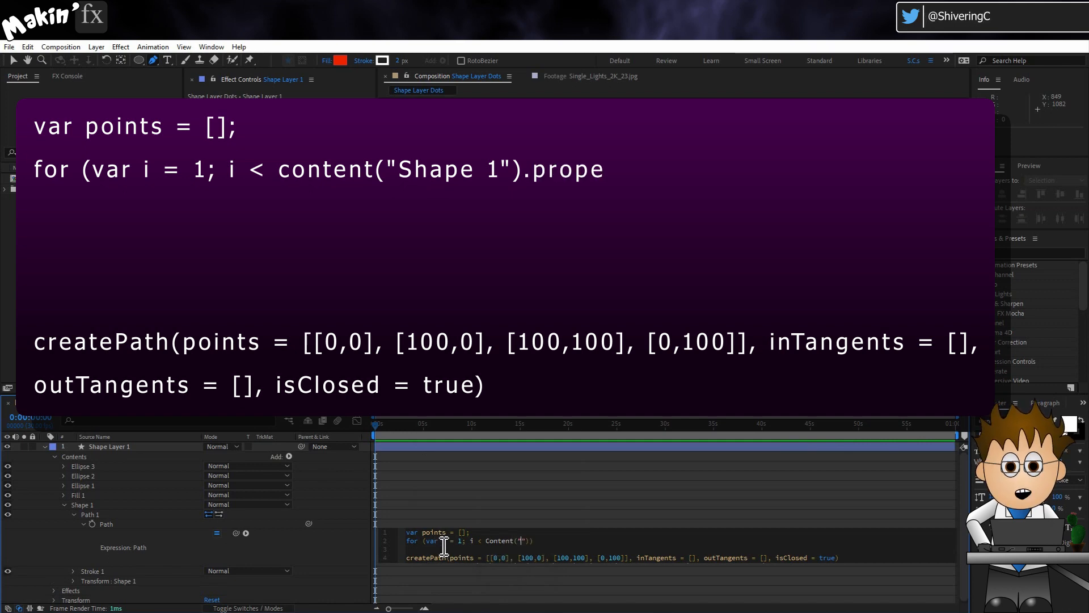
text(1)
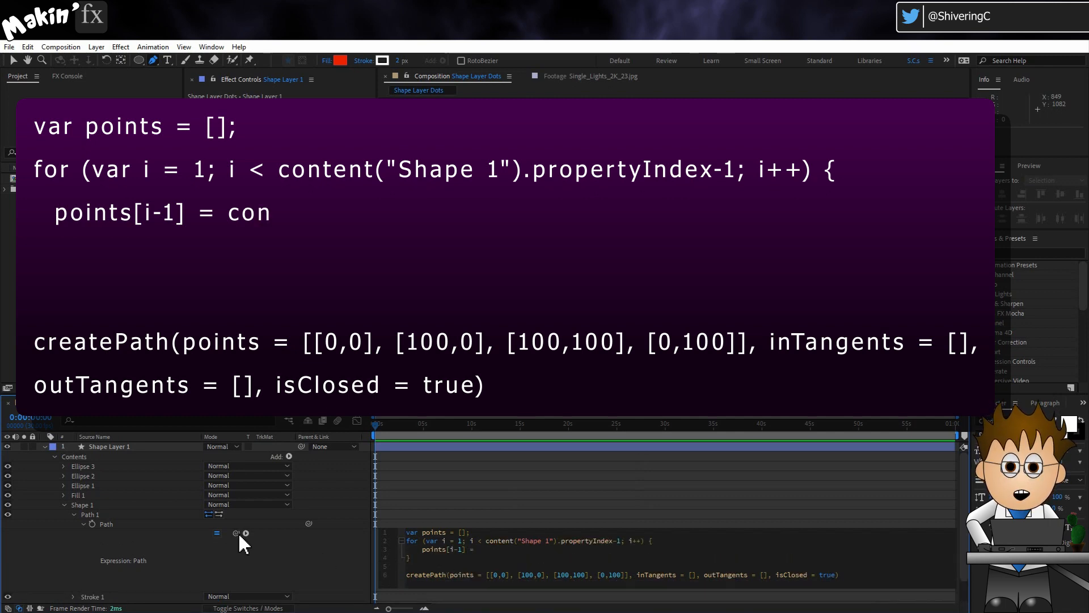
- Reveal Ellipse 1's transform properties and link the points[i-1] assignment in Shape 1's Path expression to Ellipse 1's Position
click(63, 487)
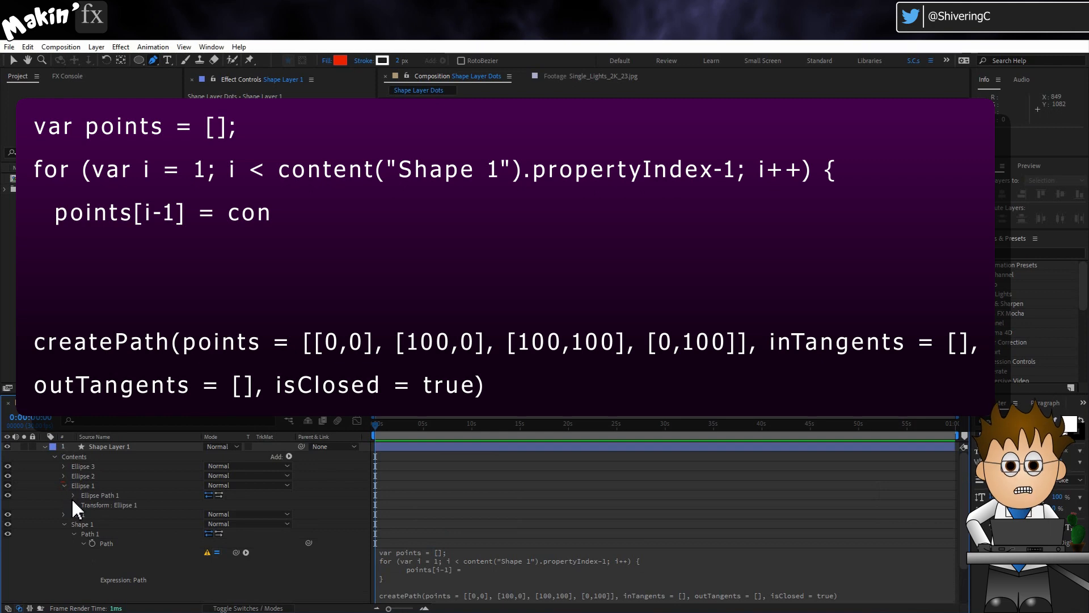
click(73, 495)
click(74, 495)
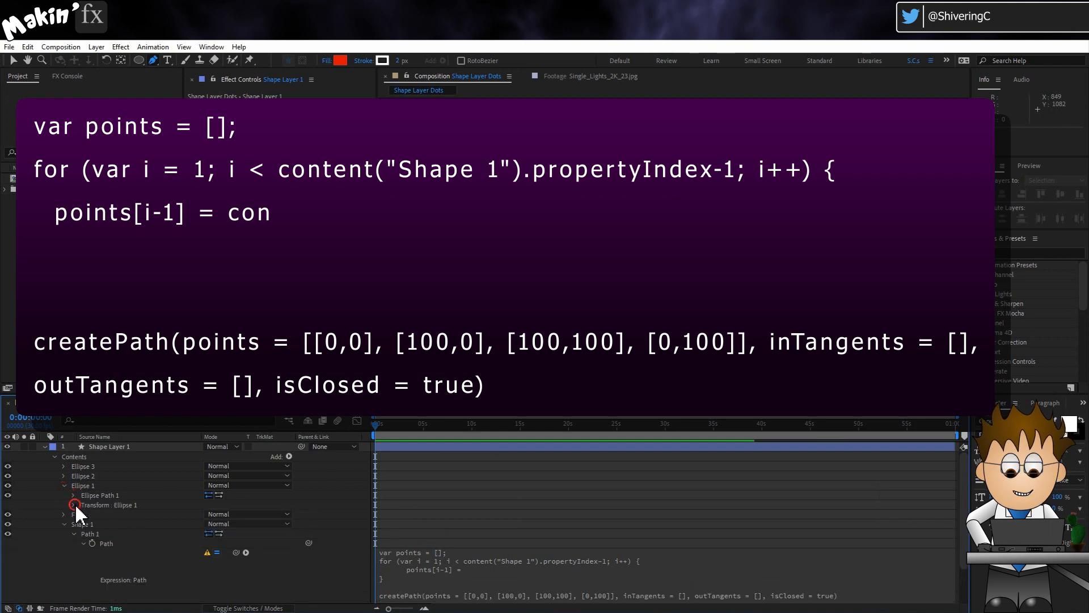
click(73, 504)
scroll(222, 553, down, 5)
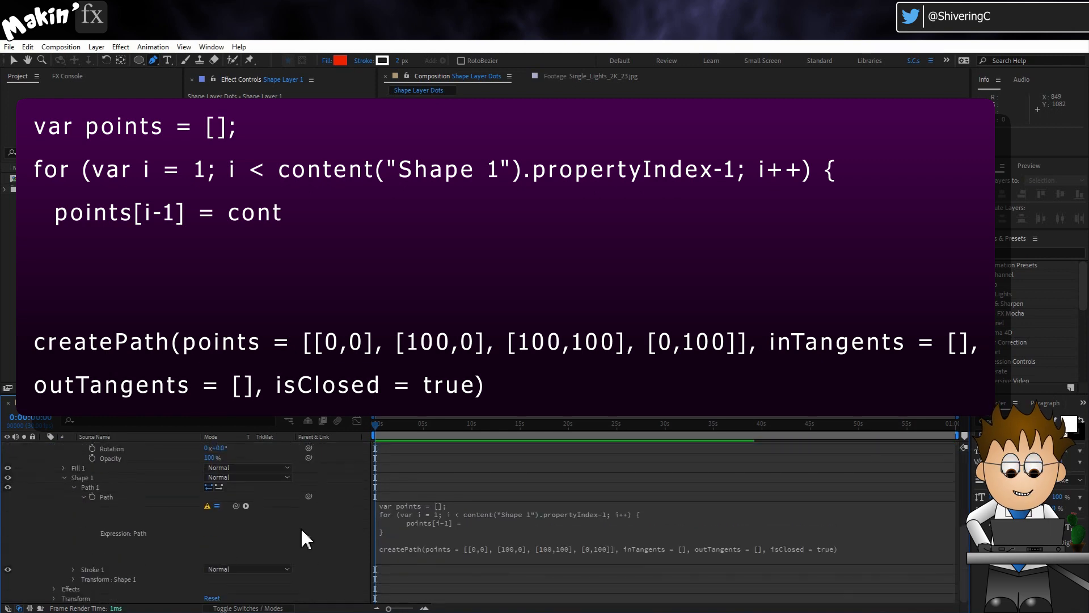
click(457, 529)
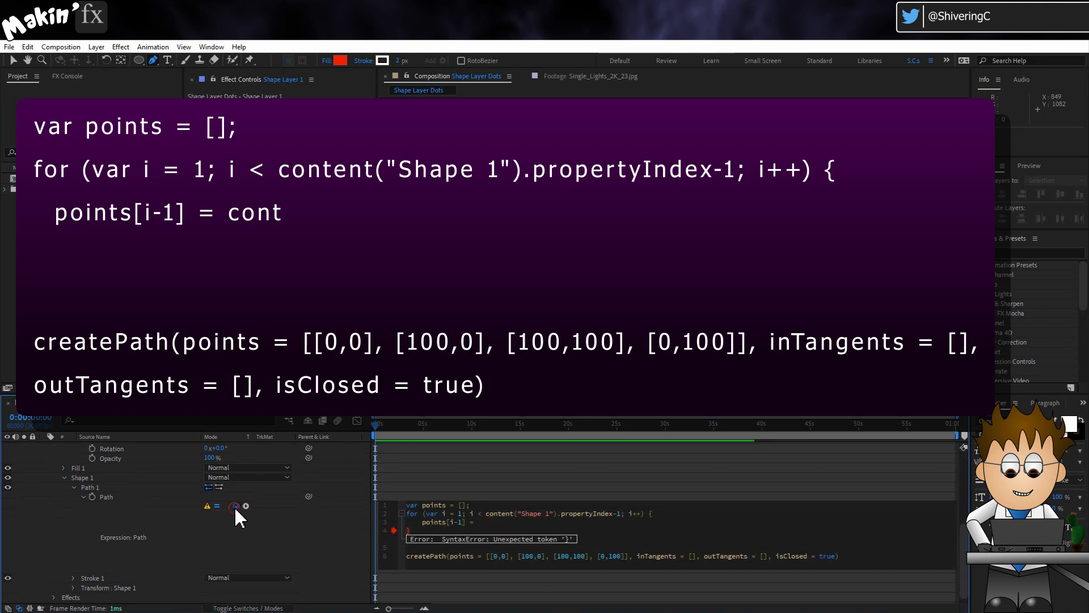
drag(234, 505, 129, 451)
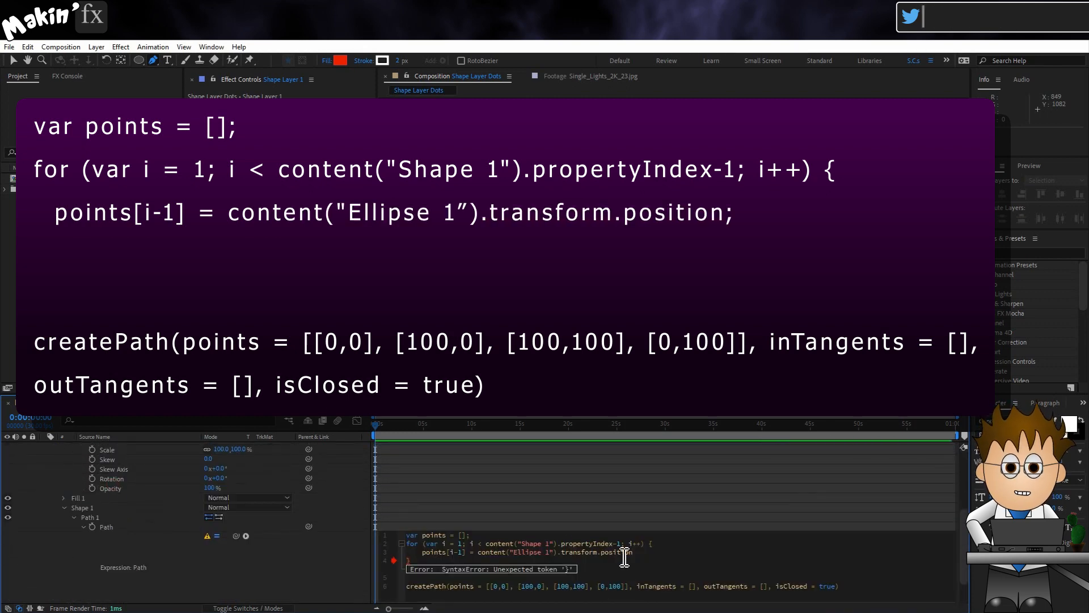
- Make the linked ellipse name depend on the loop as content("Ellipse "+i).transform.position, end the line with a semicolon, and apply the expression
click(544, 552)
key(BackSpace)
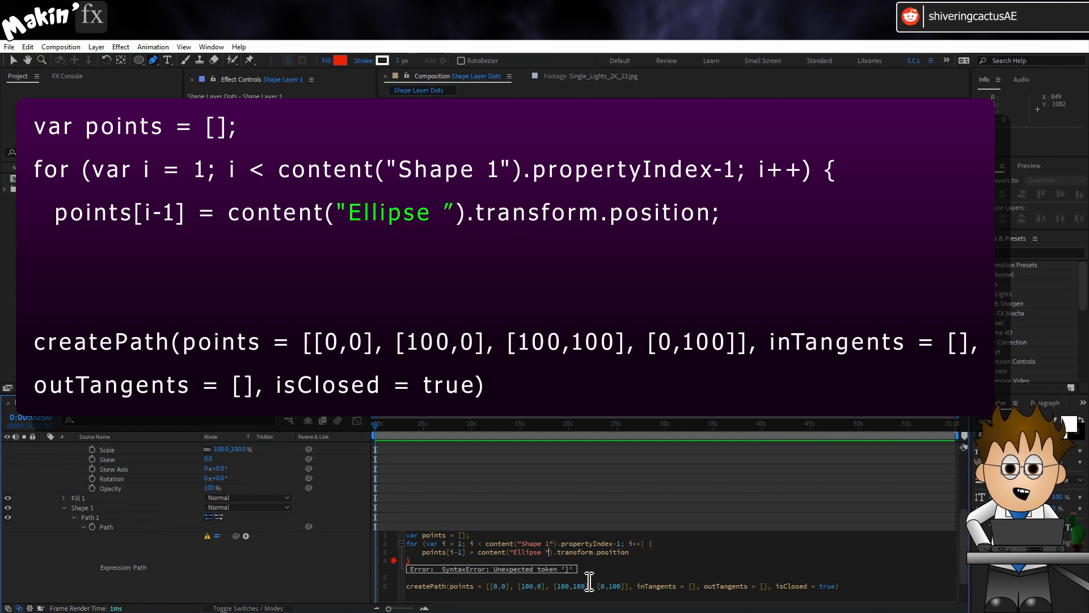
text(+i)
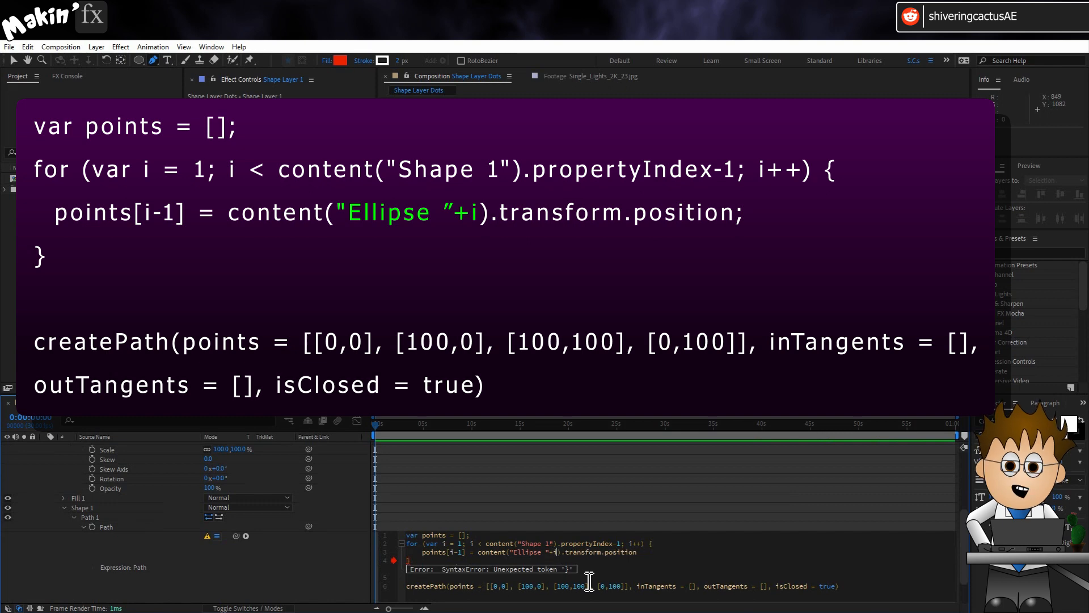
click(657, 553)
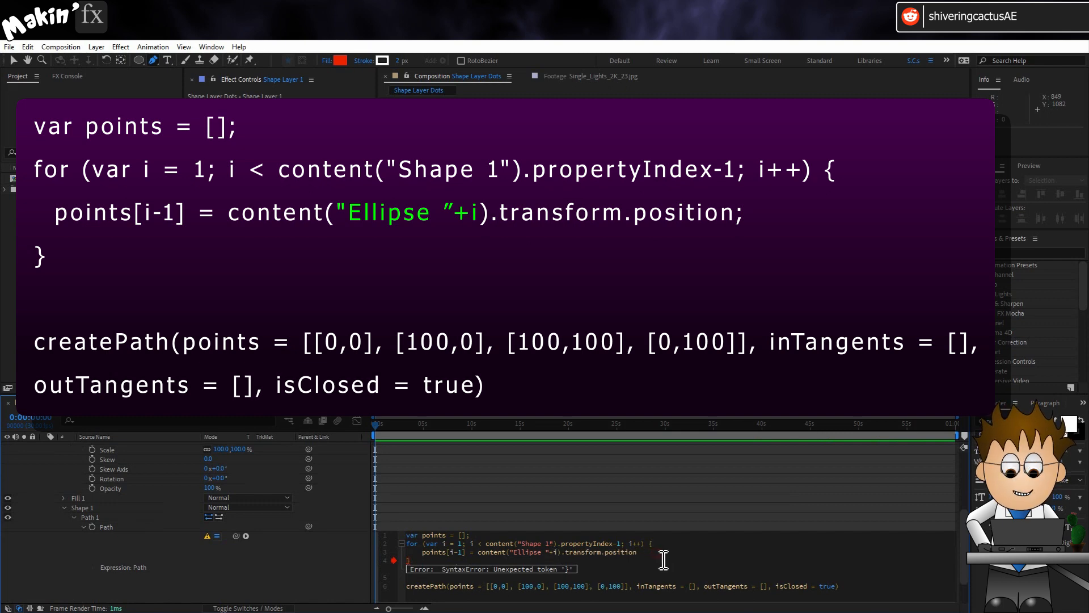
text(;)
click(350, 567)
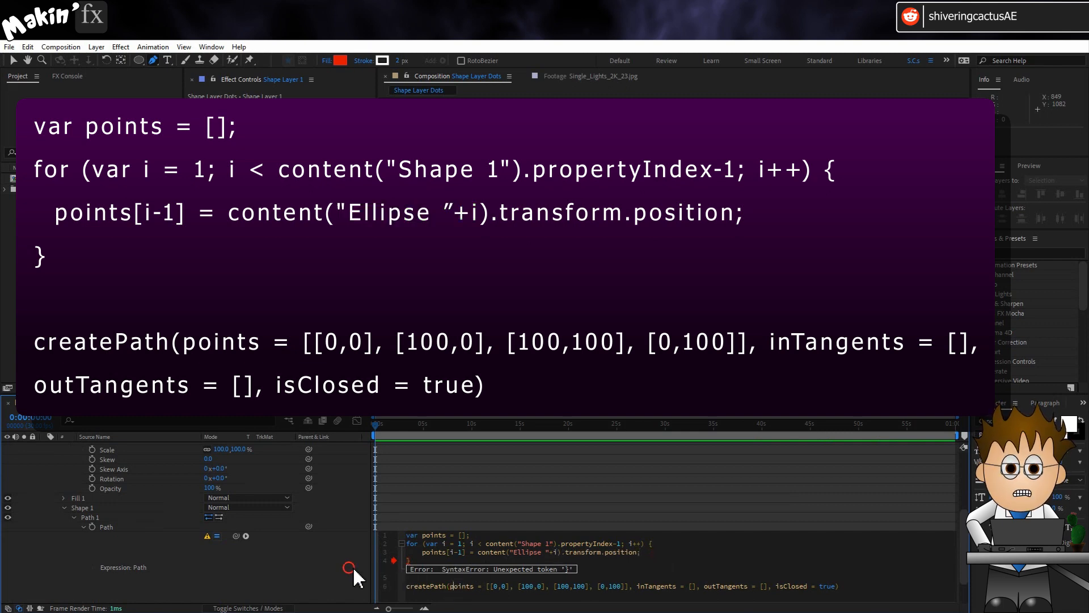
- Replace createPath's default coordinate list with the points variable and apply the expression
click(430, 564)
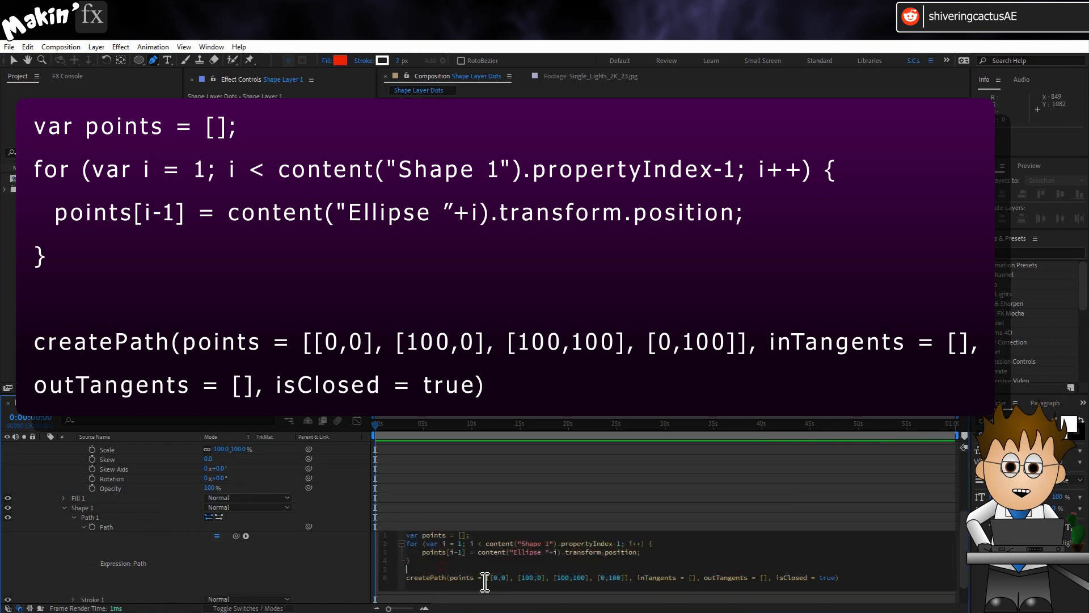
drag(486, 579, 629, 583)
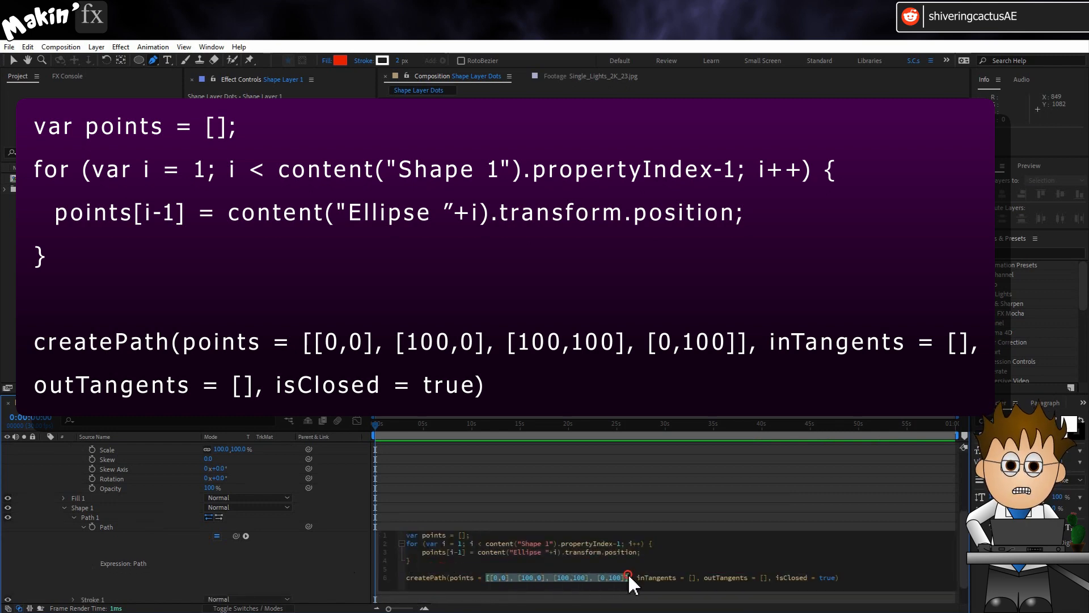
key(BackSpace)
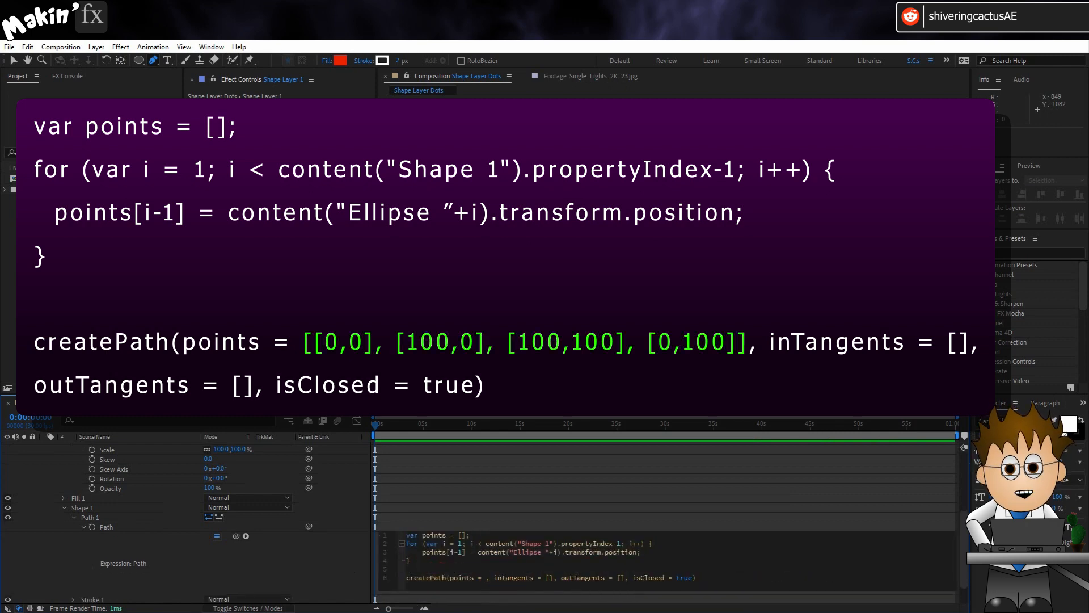
text(pointsd)
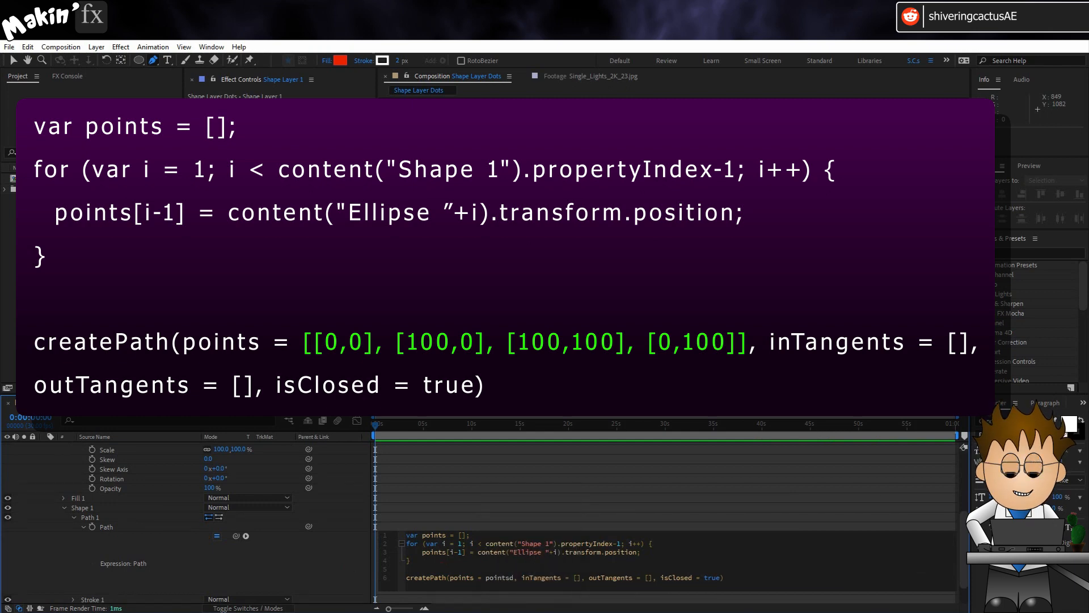
key(BackSpace)
click(340, 559)
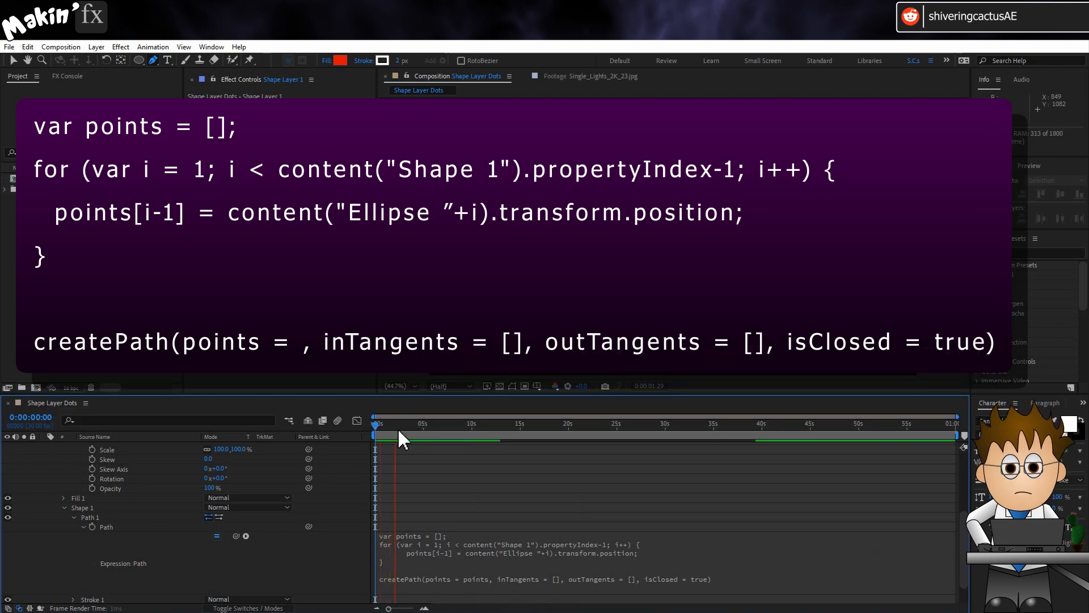
- Collapse Ellipse 1 and duplicate the ellipse groups until the shape layer holds 25 ellipses
drag(390, 427, 384, 428)
scroll(99, 505, up, 4)
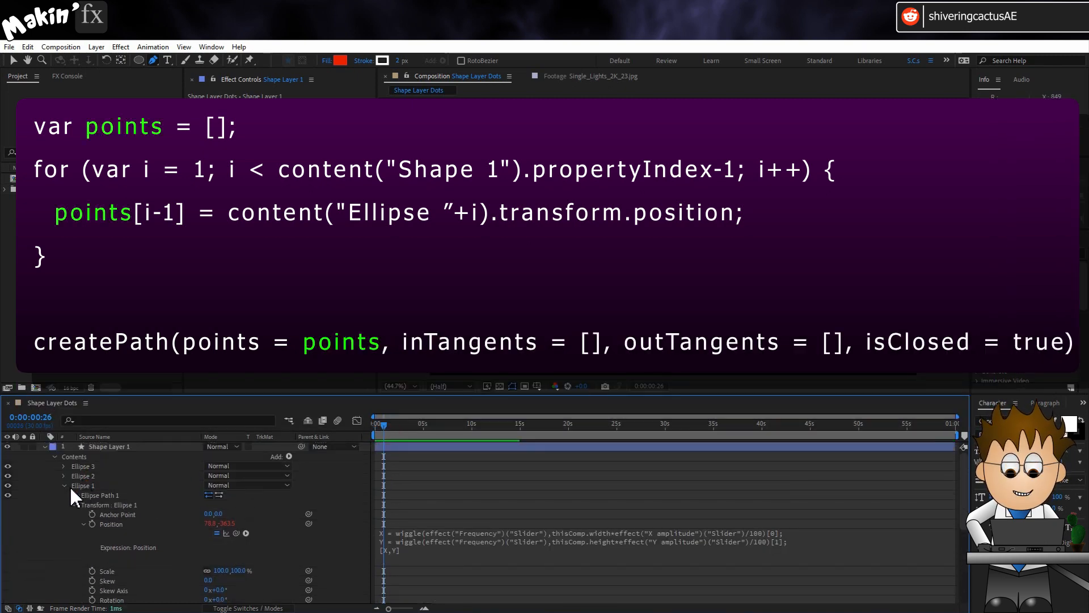
click(65, 480)
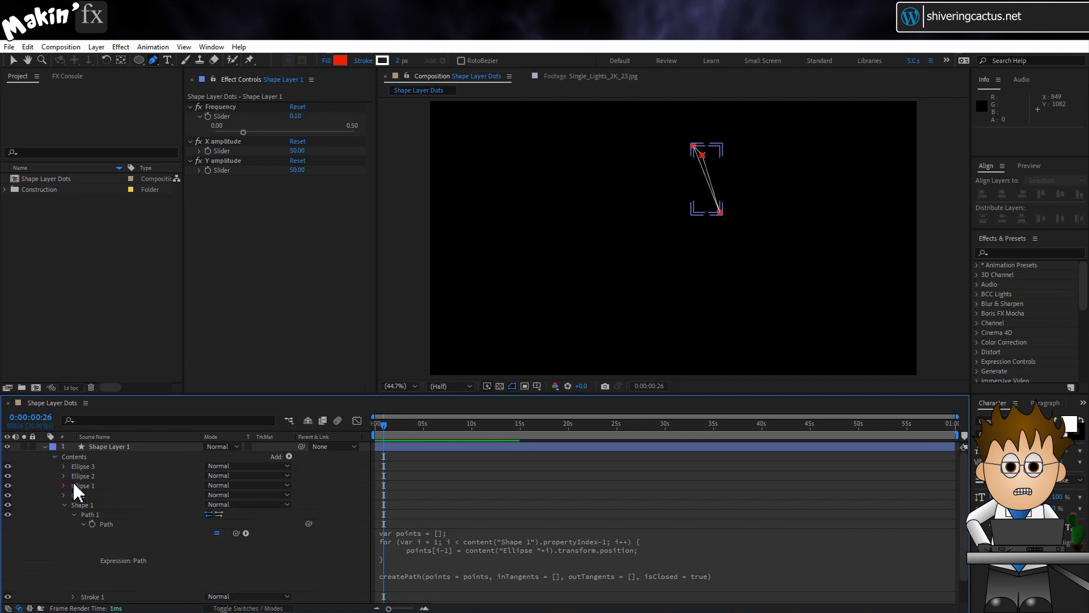
click(84, 477)
key(ctrl+d)
key(ctrl+d)
key(ctrl+d)
key(ctrl+d)
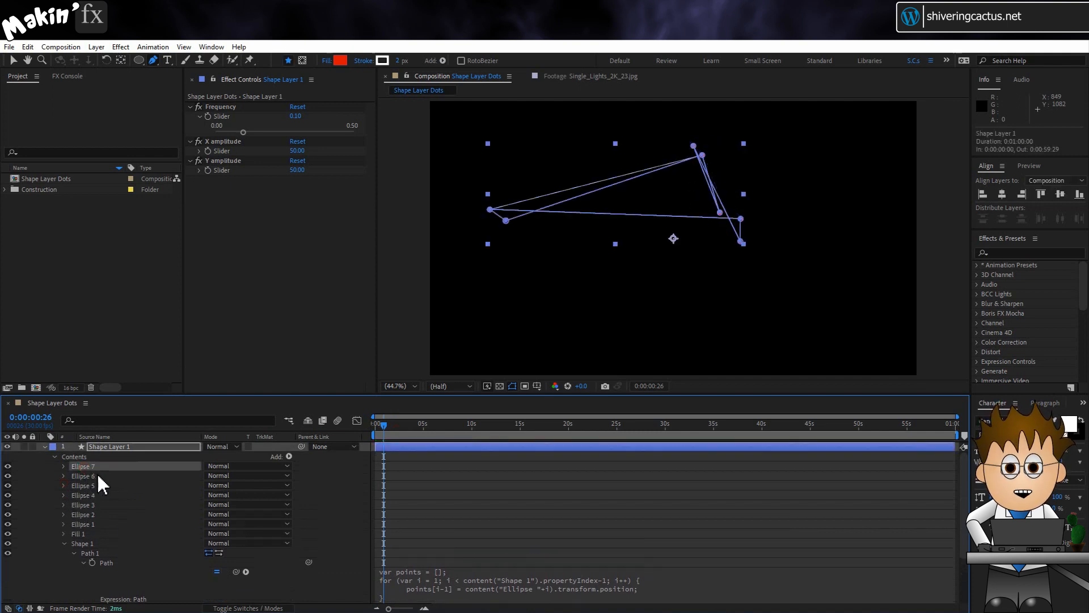
key(ctrl+d)
key(ctrl+d)
key(ctrl+d)
key(ctrl+d)
key(ctrl+d)
key(ctrl+d)
key(ctrl+d)
key(ctrl+d)
key(ctrl+d)
key(ctrl+d)
key(ctrl+d)
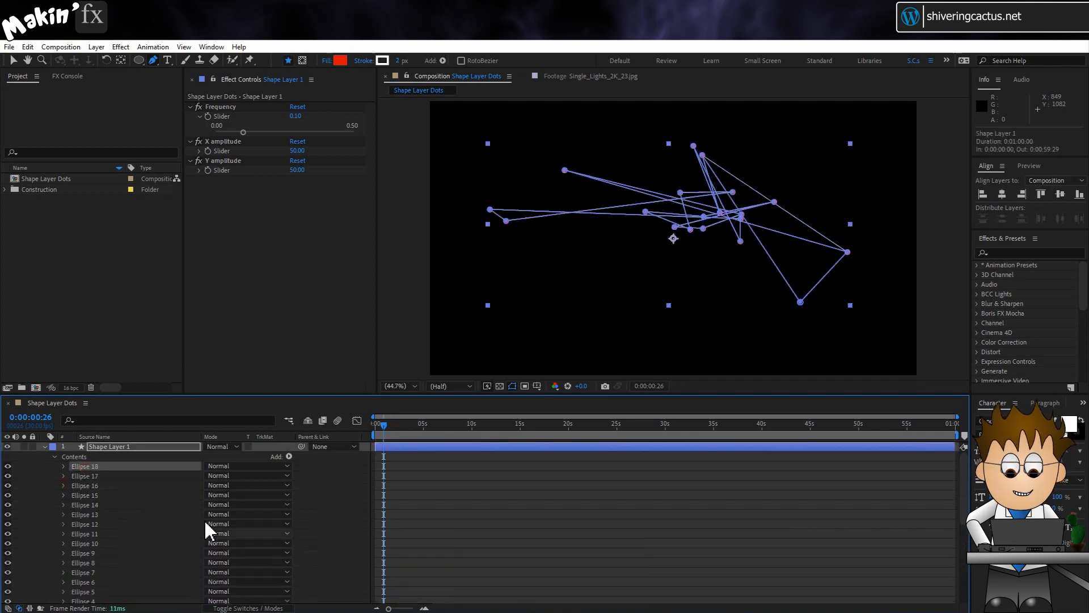
key(ctrl+d)
key(ctrl+d)
key(ctrl+d)
key(ctrl+d)
key(ctrl+d)
key(ctrl+d)
key(ctrl+d)
click(38, 509)
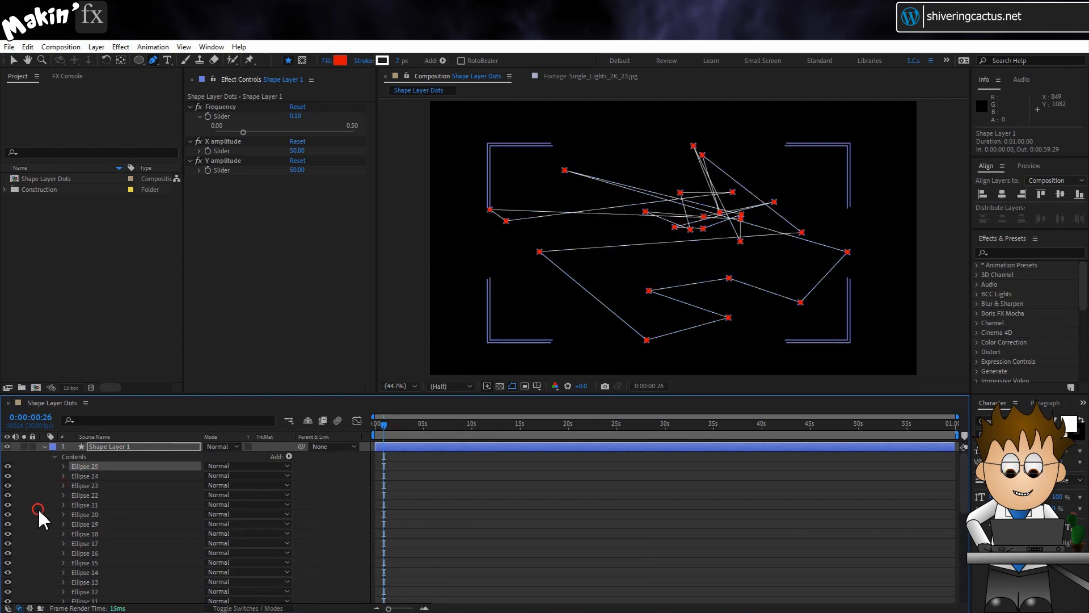
- Preview the animation of the connected dots, stop at about 0:00:04:19, and collapse Shape Layer 1
key(space)
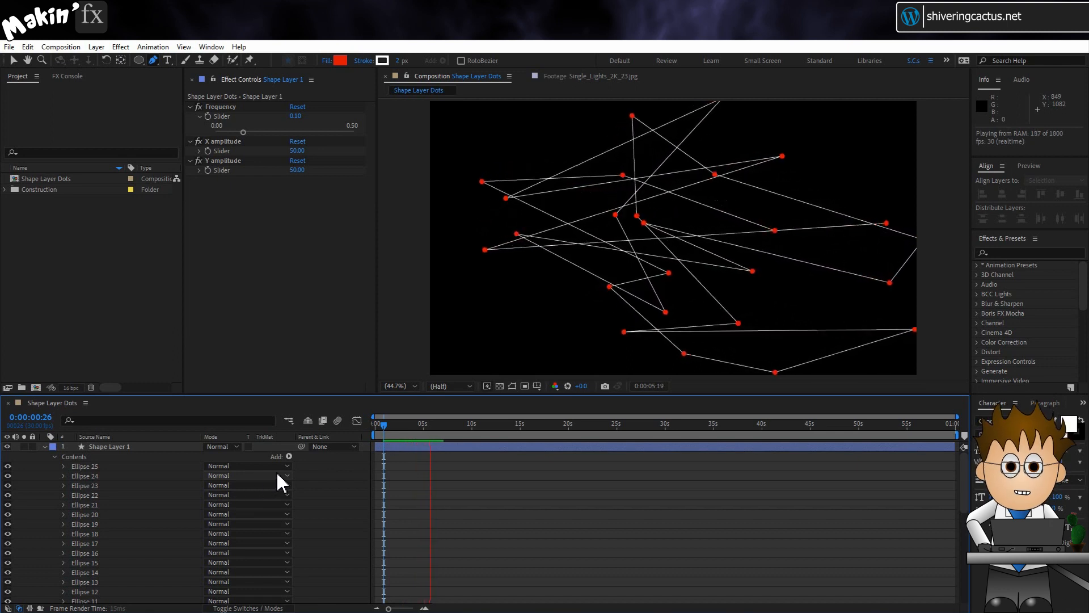
click(420, 432)
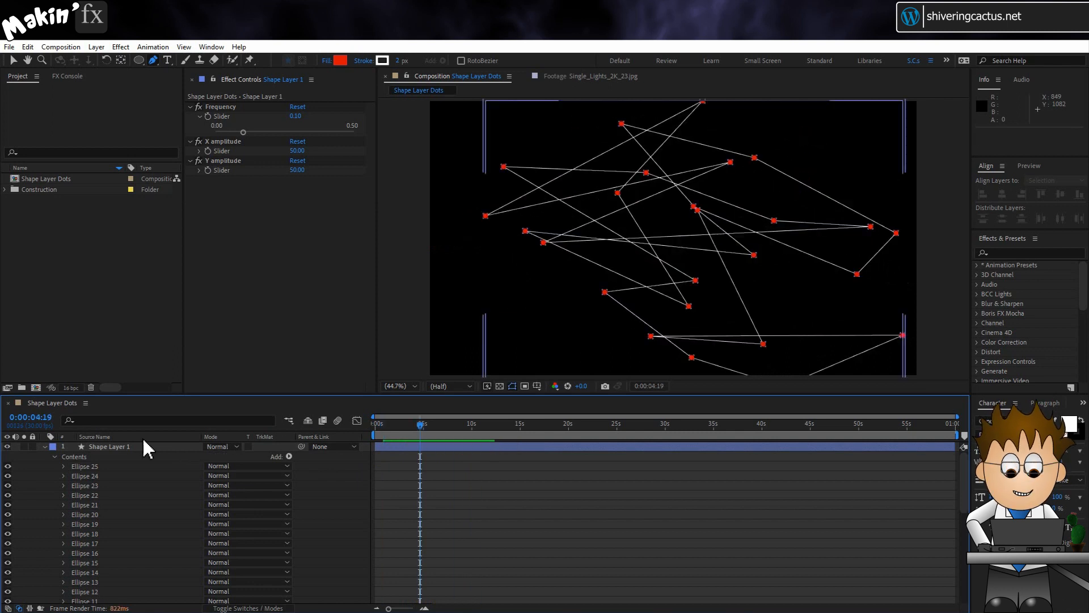
click(45, 446)
click(85, 459)
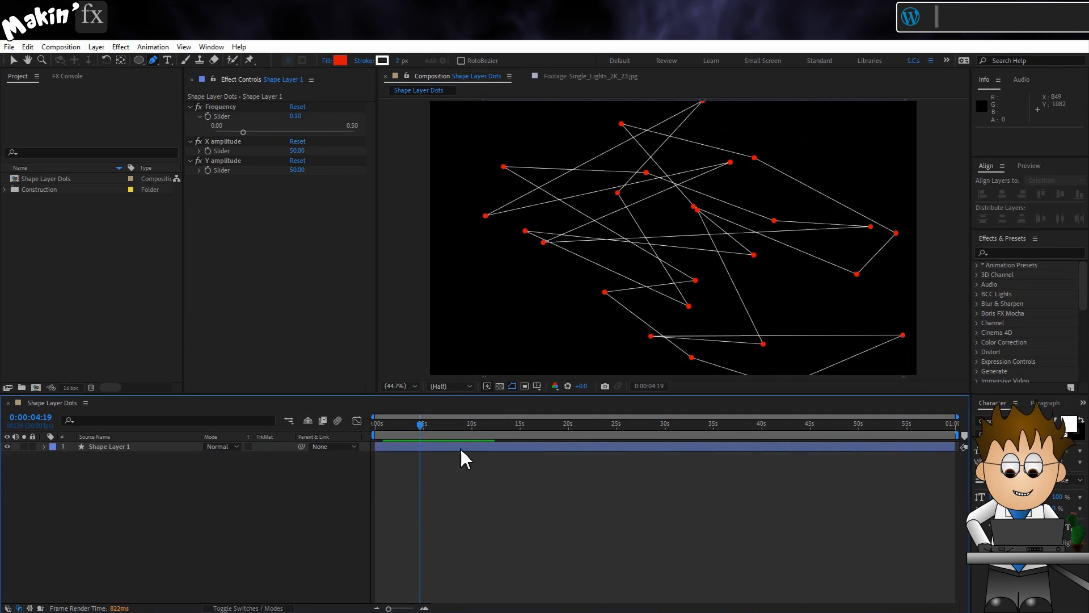
- Set the Frequency slider to 0.01 and preview the slower motion
click(296, 117)
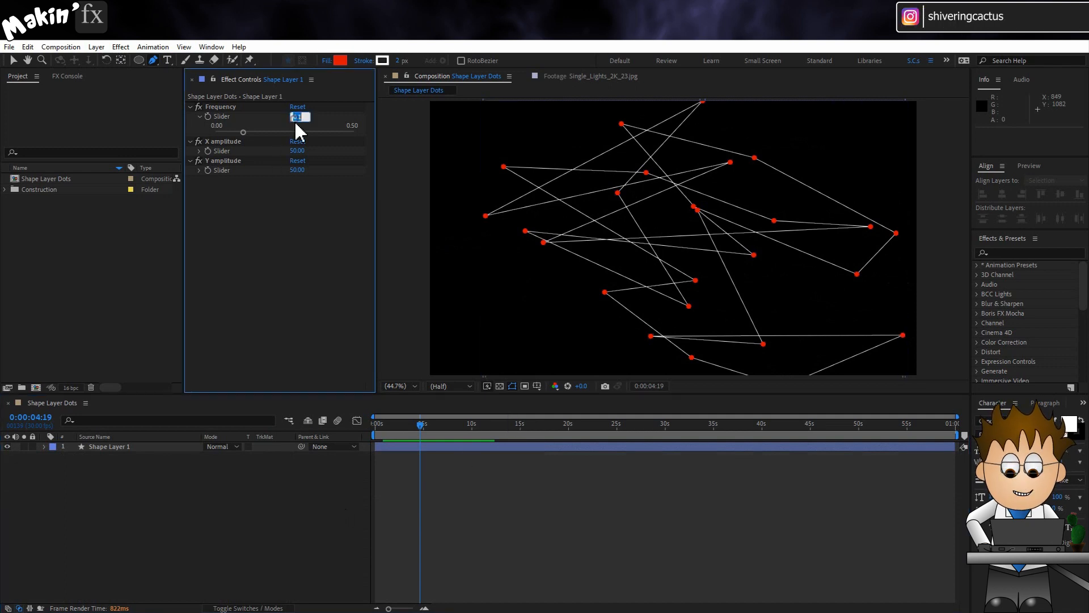
text(0.01)
key(Return)
key(space)
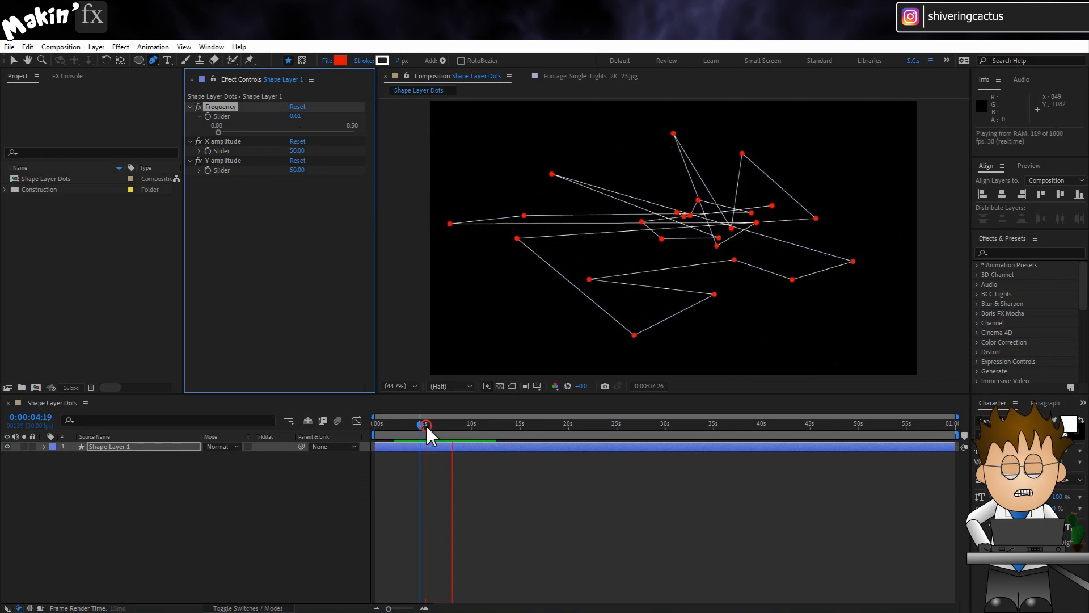
click(425, 425)
- Expand Shape Layer 1 and add Wiggle Paths to its contents
click(44, 446)
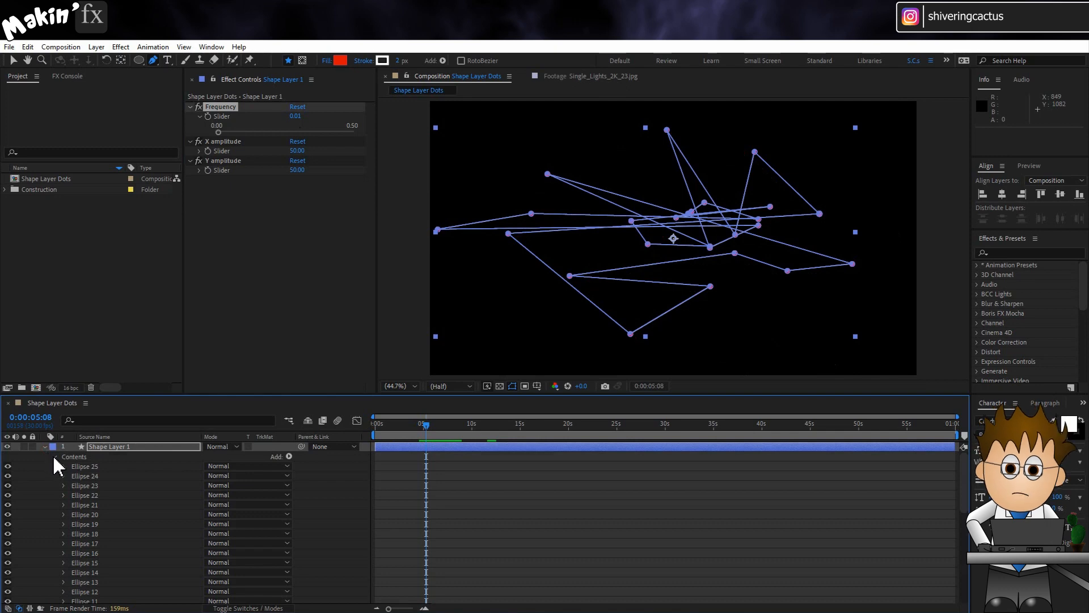
click(56, 457)
click(289, 456)
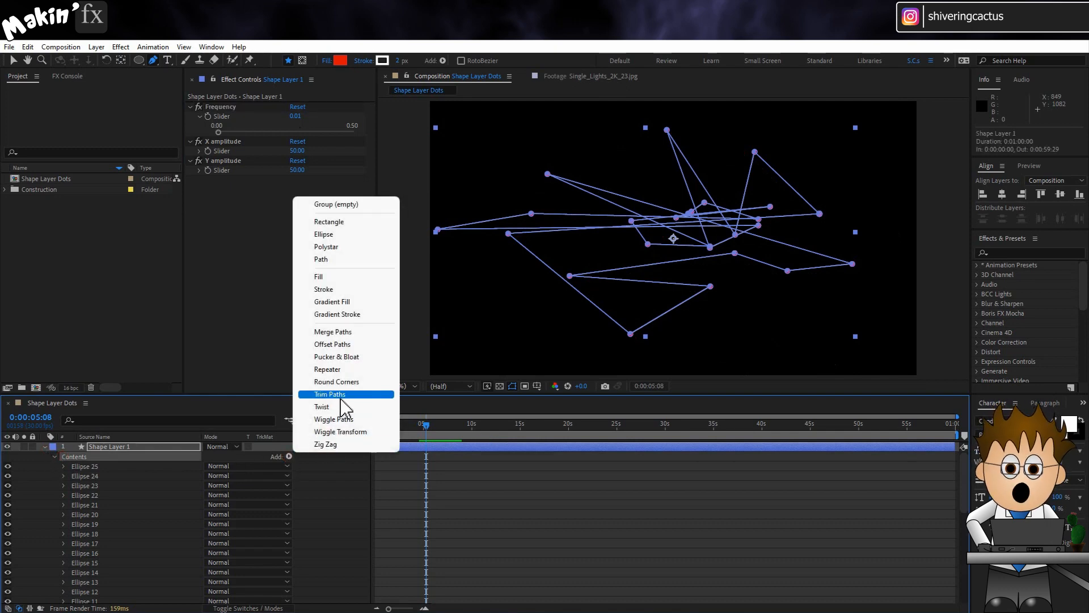
click(356, 421)
click(17, 505)
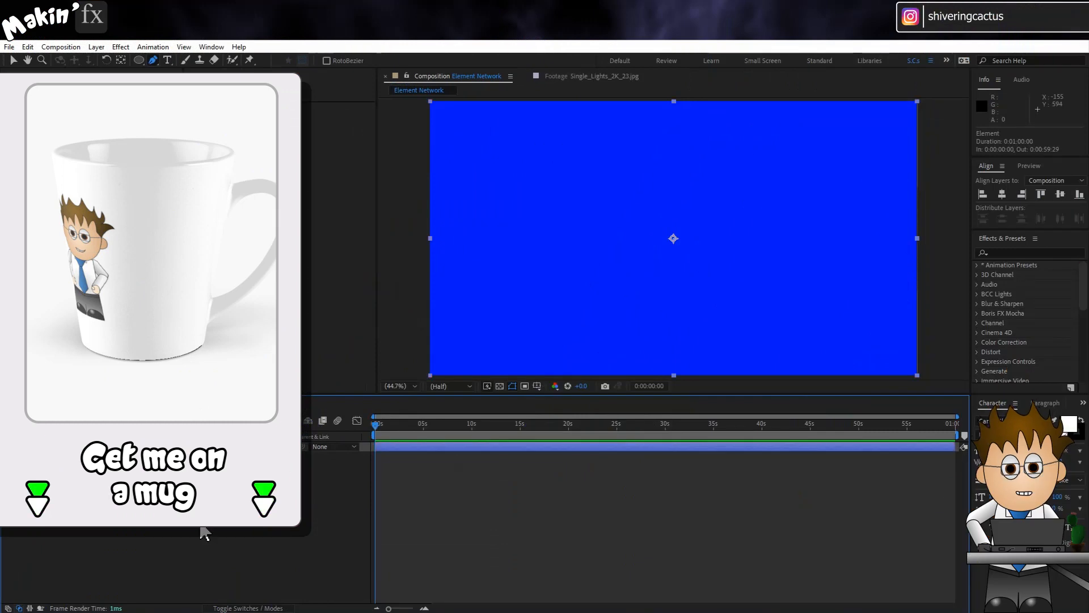
- Apply the Video Copilot Element effect to the Element solid
click(132, 451)
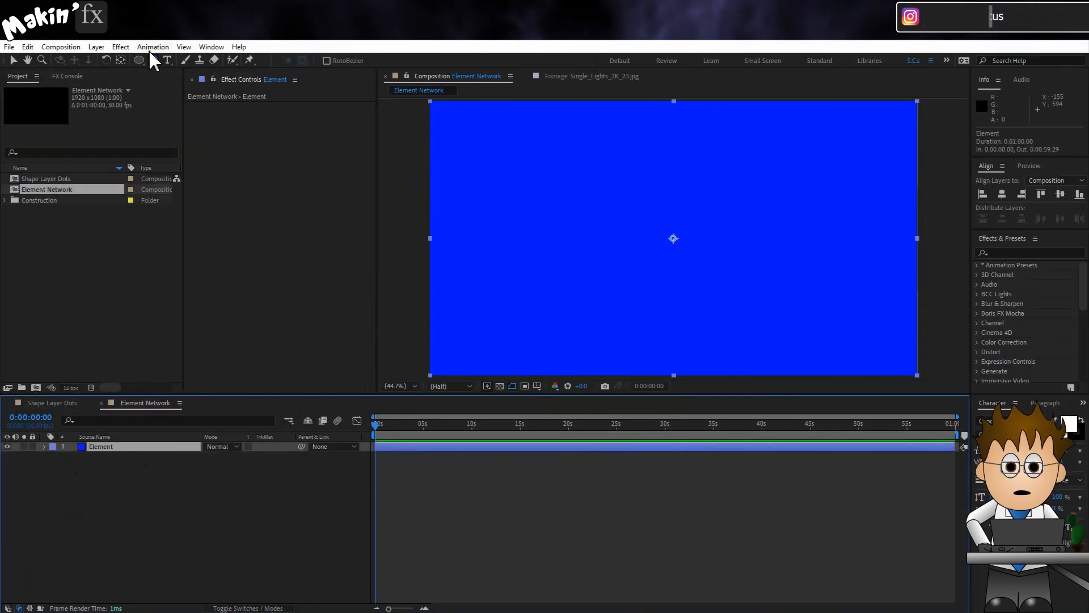
click(119, 47)
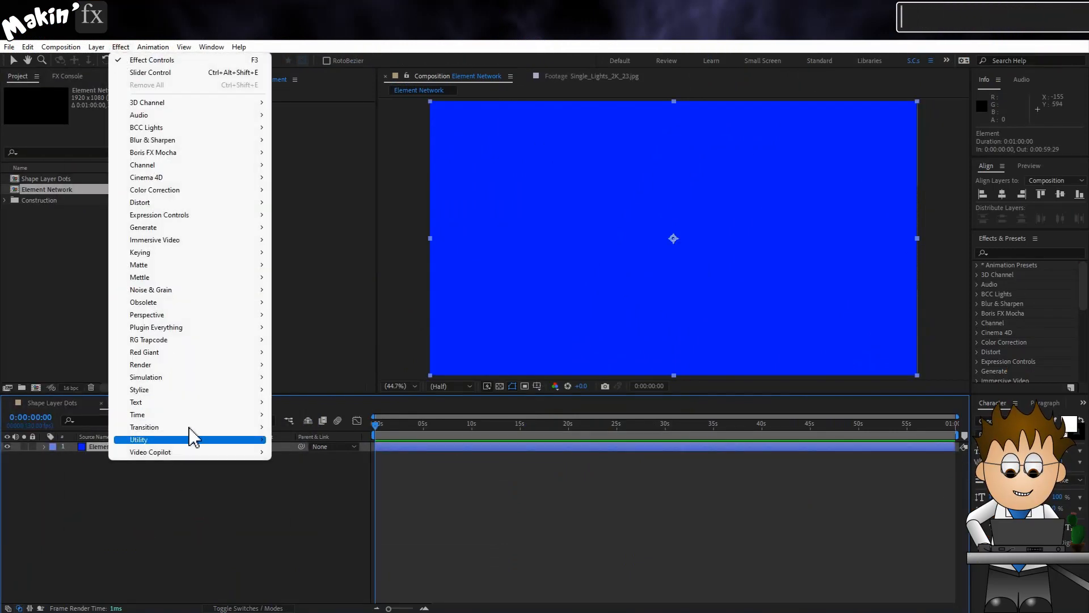
mouse_move(202, 452)
click(335, 453)
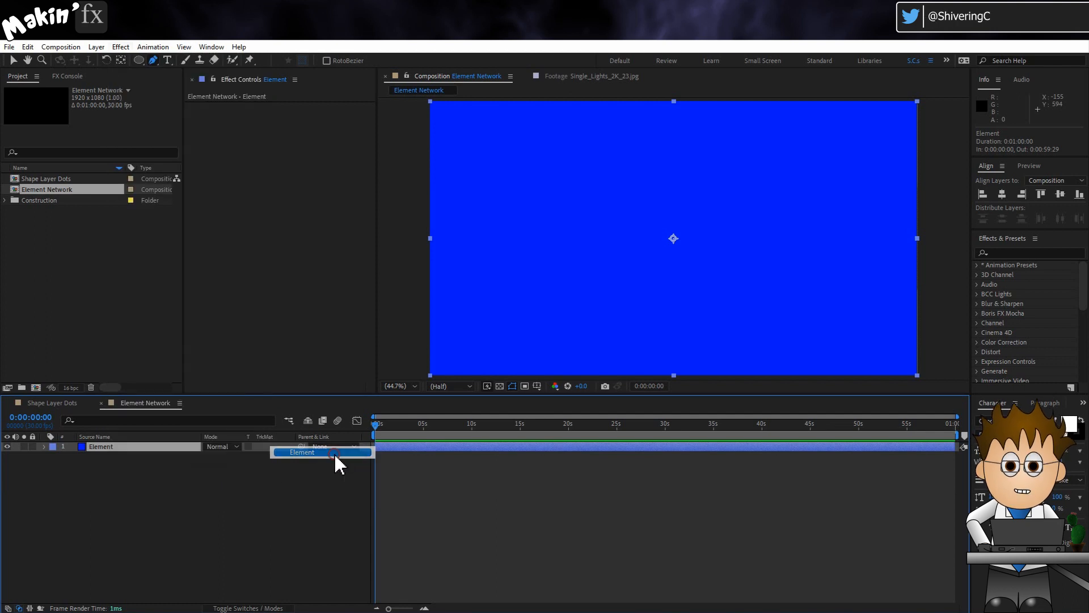
click(319, 319)
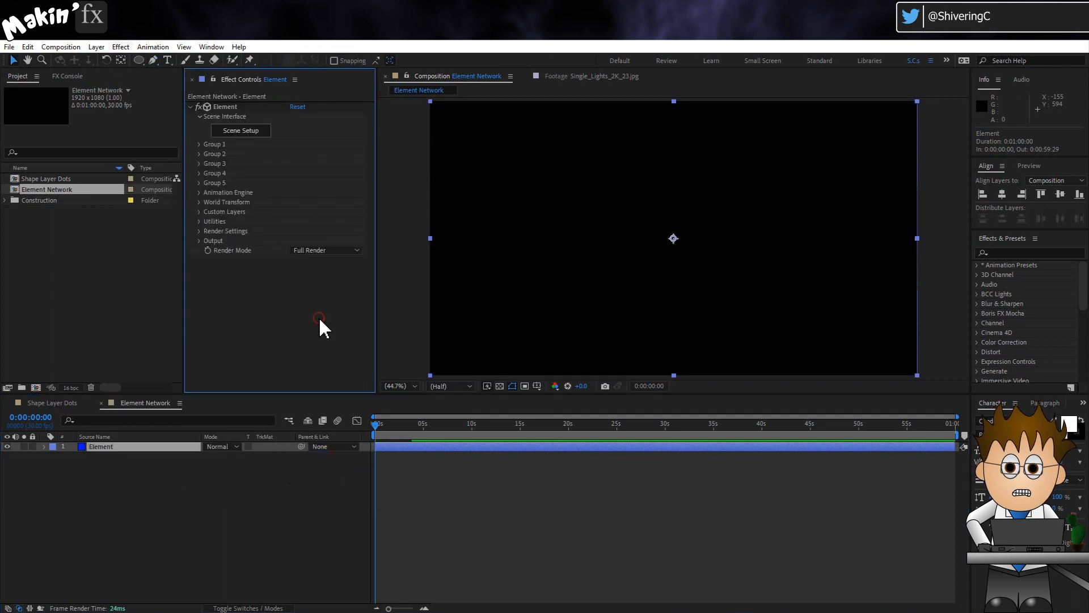
- Open the Element effect's Scene Setup and create a box model
click(250, 135)
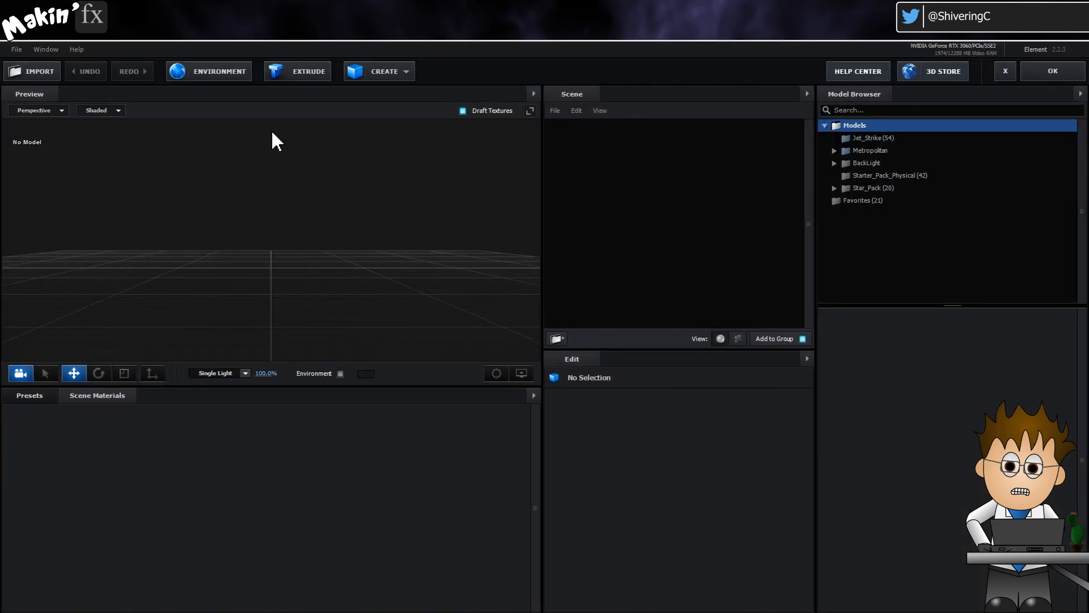
click(376, 72)
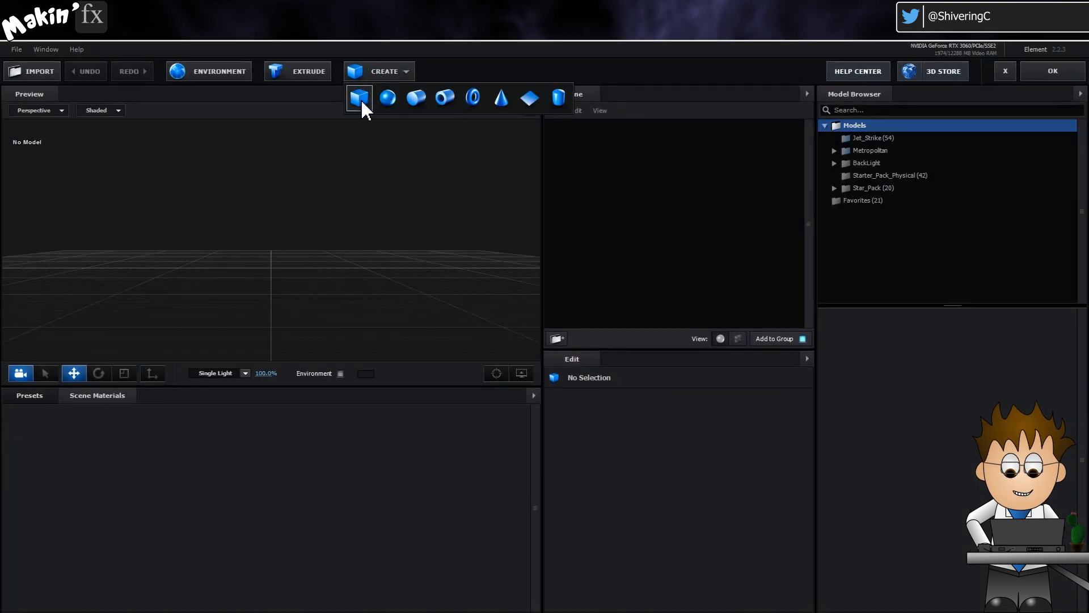
click(360, 97)
- Set the box model's XYZ size to 30, 10 and 30
click(645, 430)
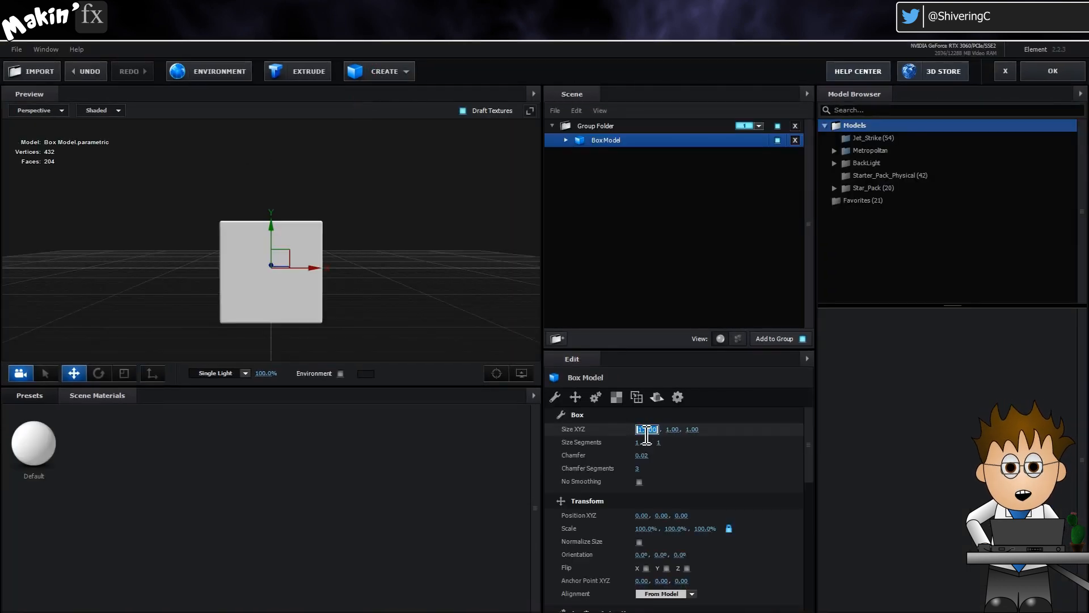
text(30)
key(Return)
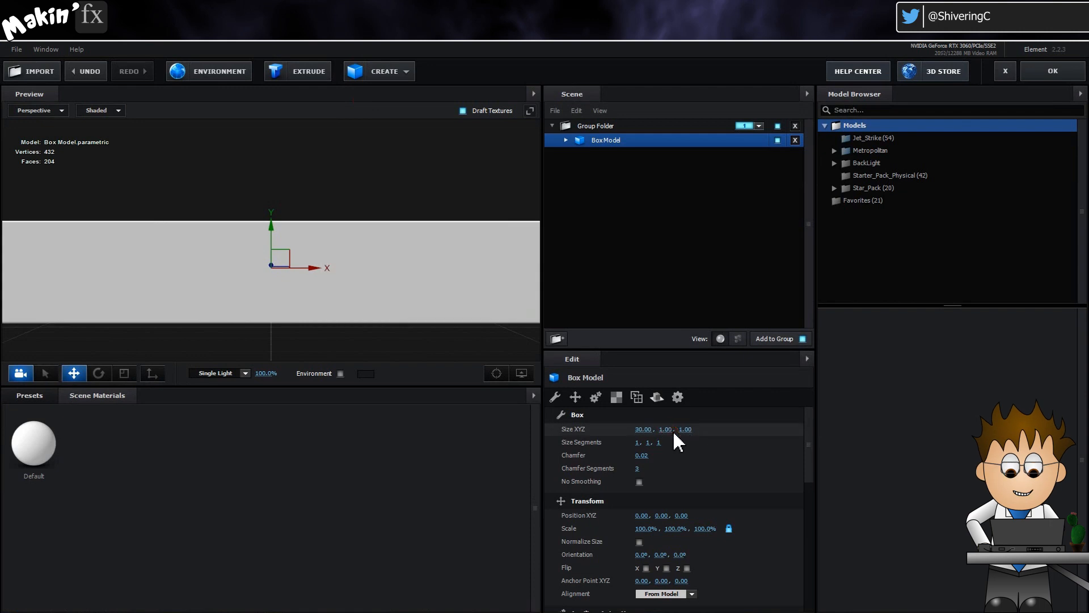
click(670, 430)
text(10)
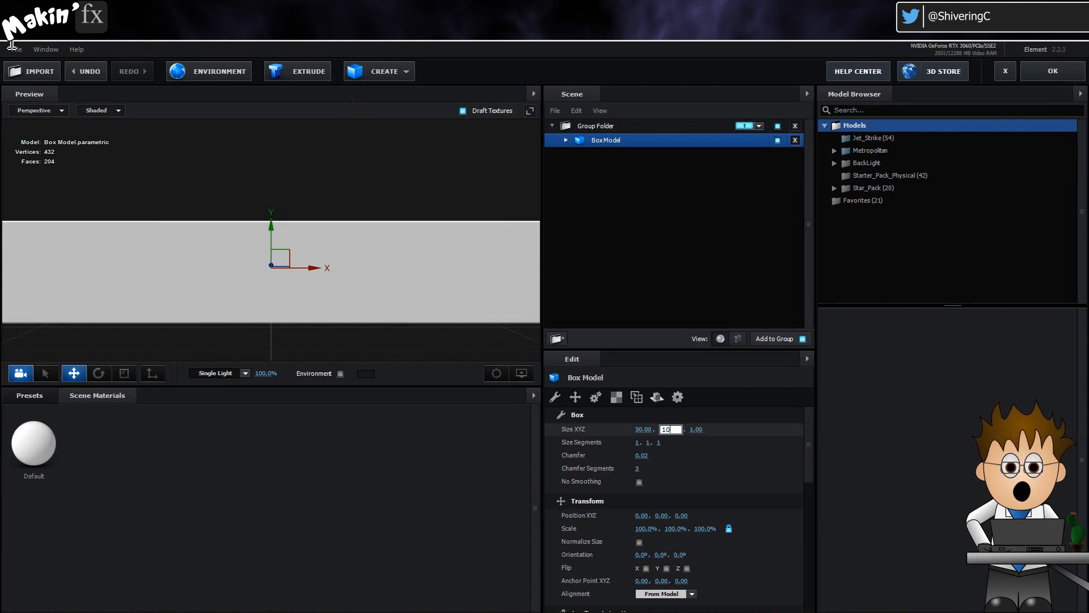
key(Return)
click(692, 429)
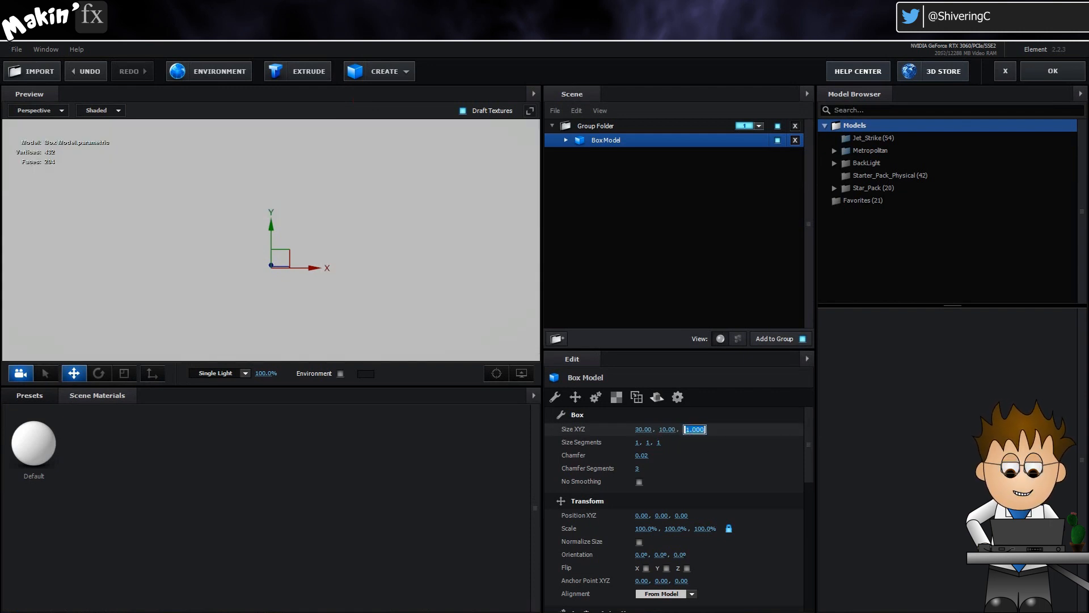
text(30)
key(Return)
- Set the box's Chamfer to 0 and its Chamfer Segments to 1
scroll(400, 253, down, 8)
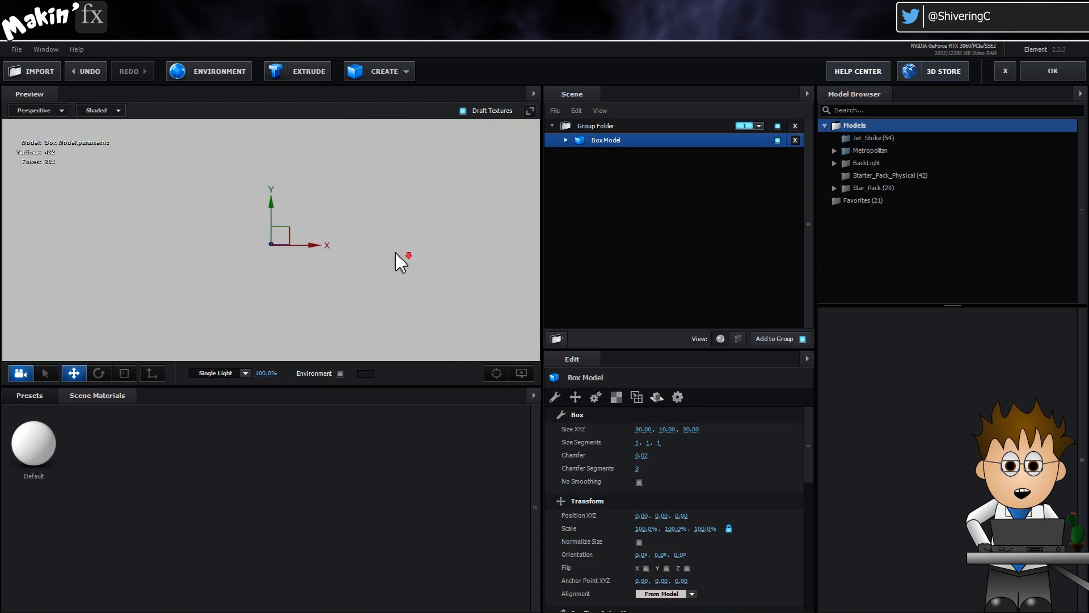
drag(396, 253, 373, 269)
scroll(373, 269, up, 2)
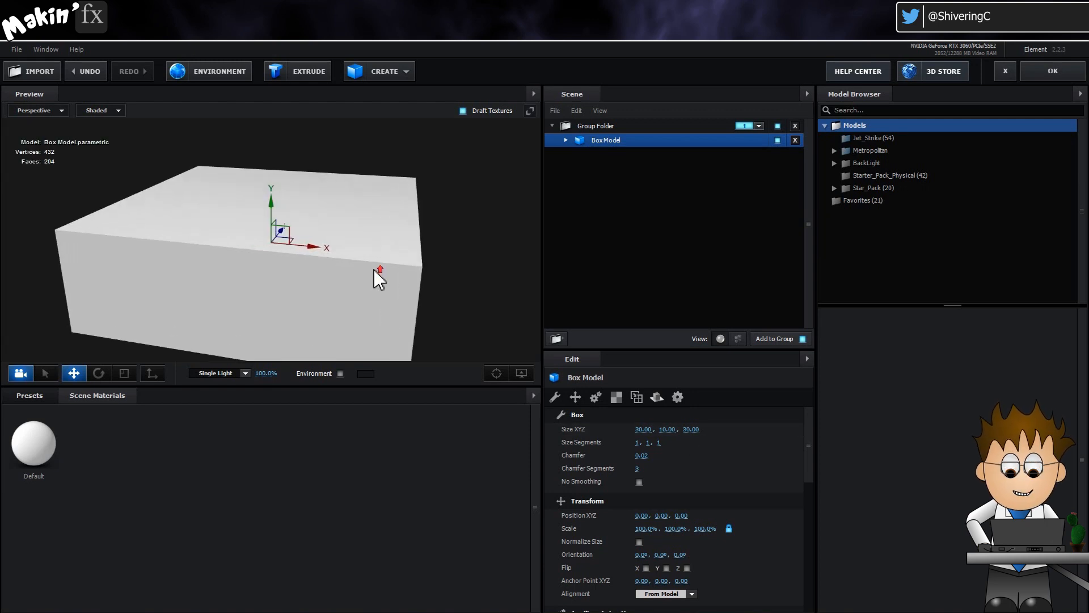
scroll(375, 271, up, 1)
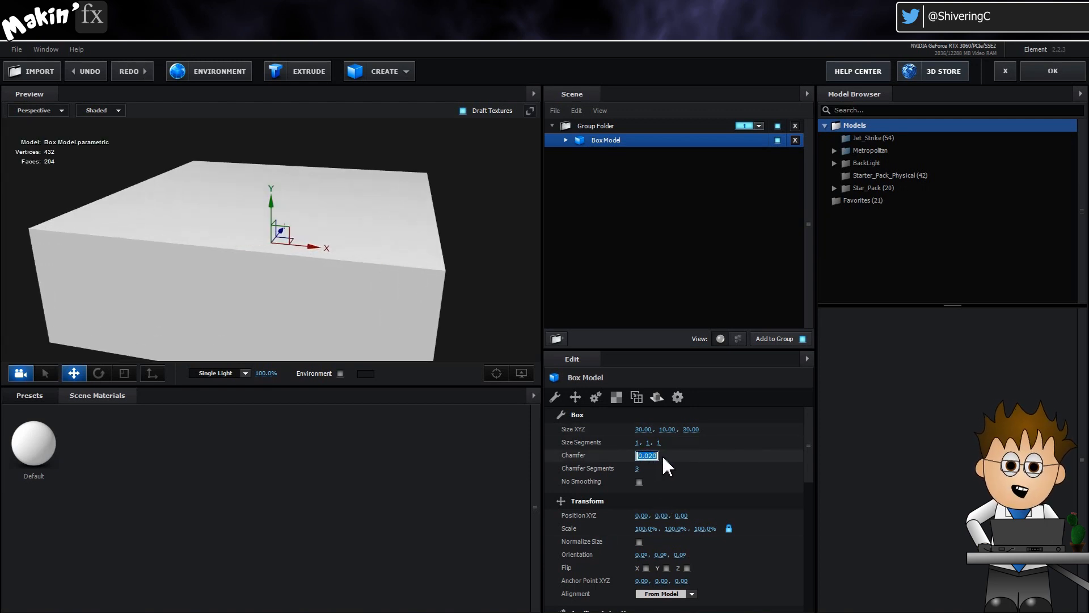
text(0)
key(Return)
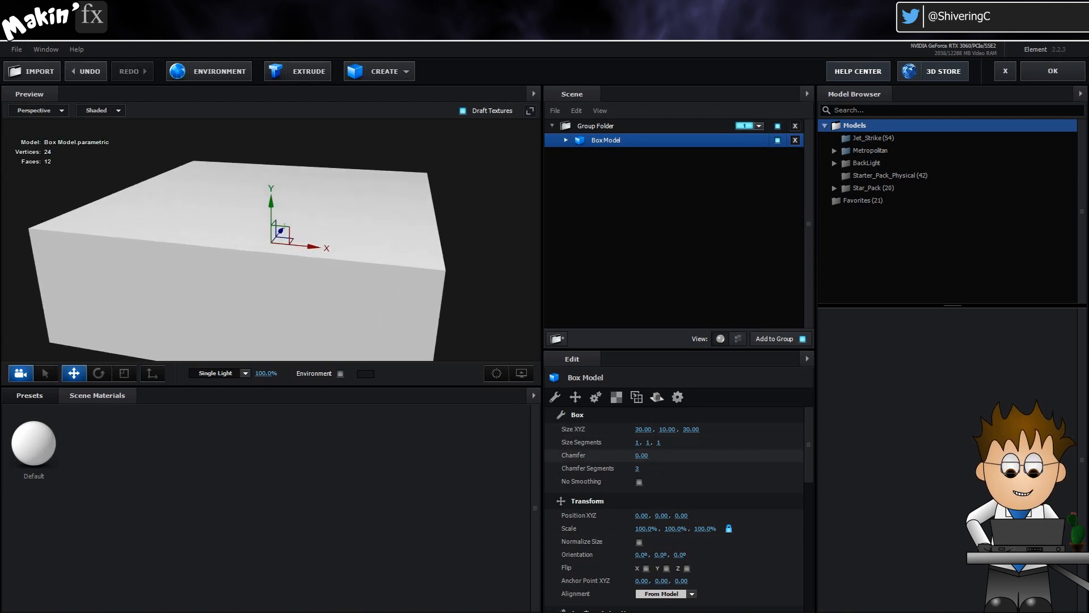
click(639, 470)
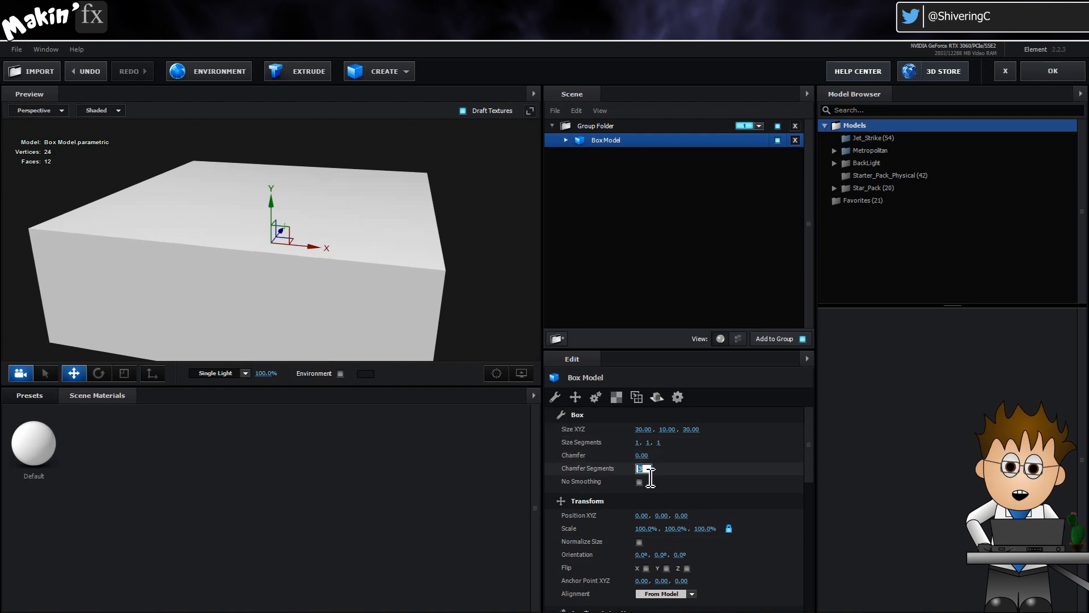
- Apply the Wireframe_Glass preset from the Physical materials to the box
click(40, 395)
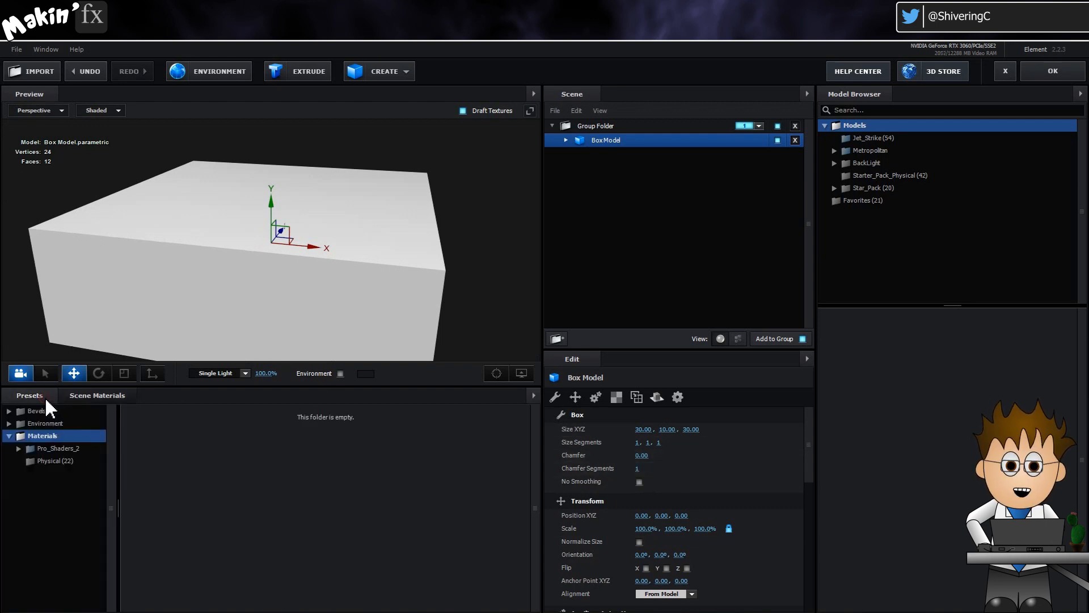
click(57, 459)
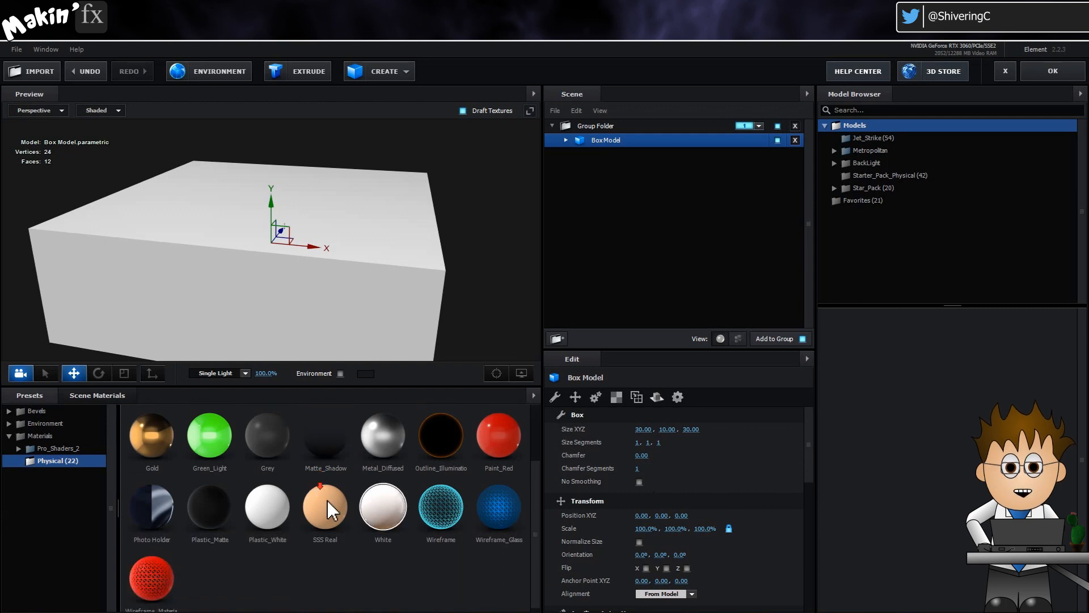
double_click(499, 518)
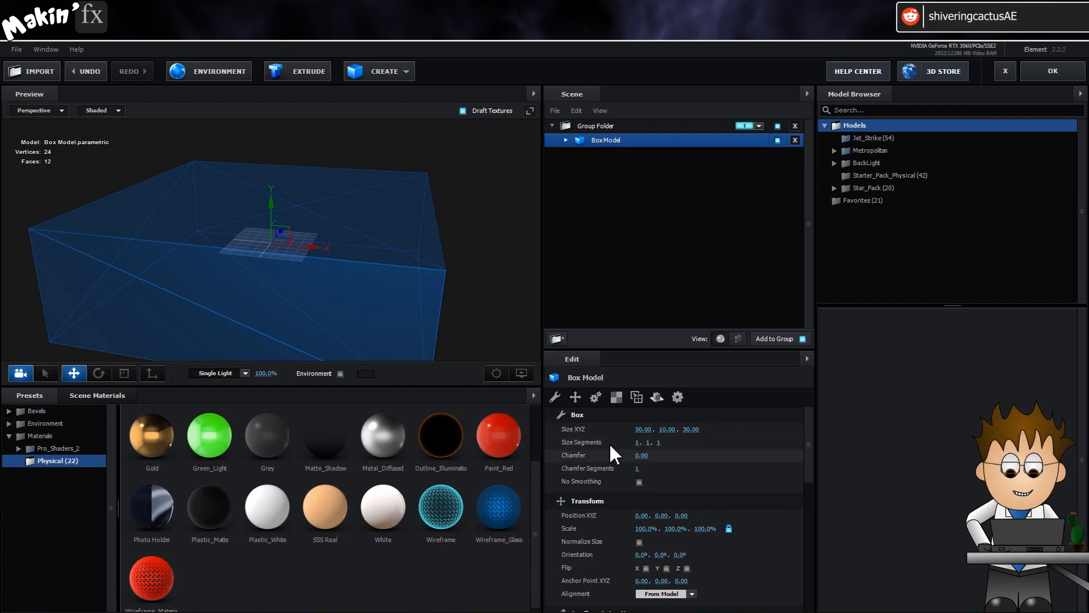
- Set the box's Size Segments to 30, 10 and 30 and enable No Smoothing
click(638, 443)
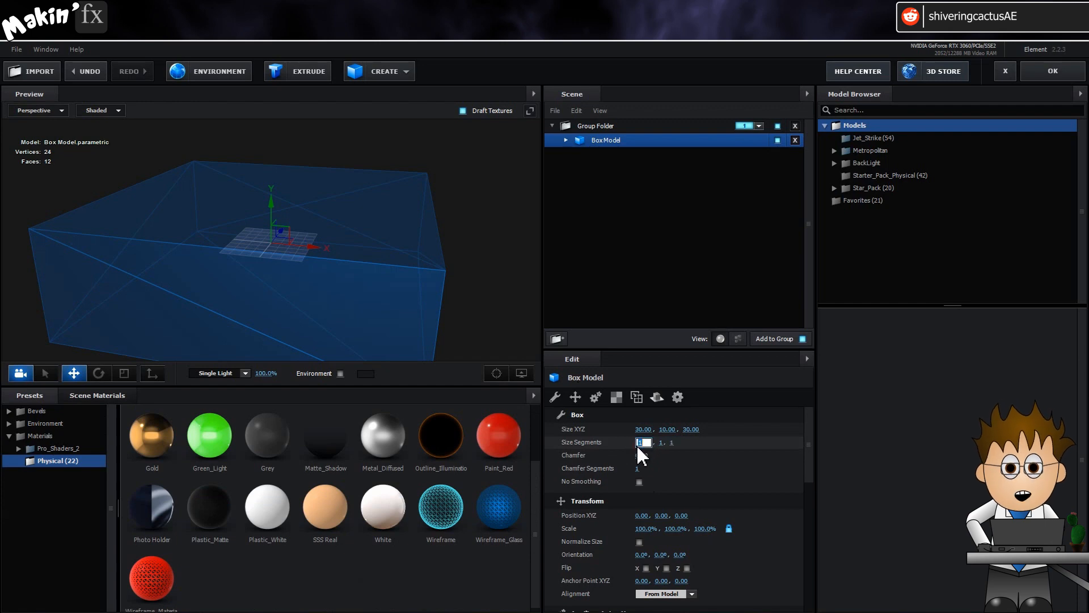
text(30)
key(Return)
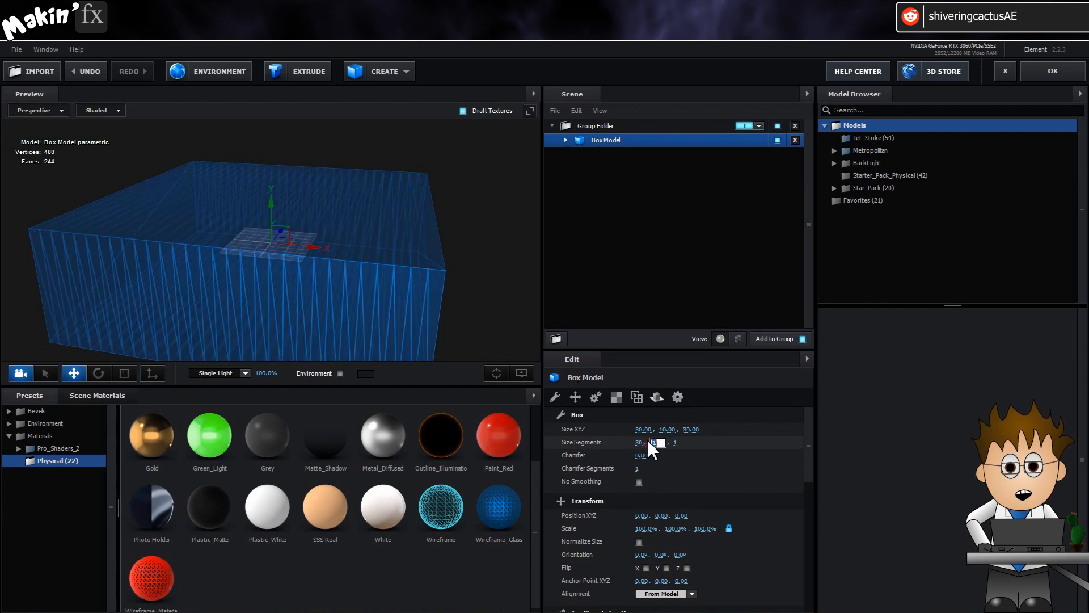
text(10)
key(Return)
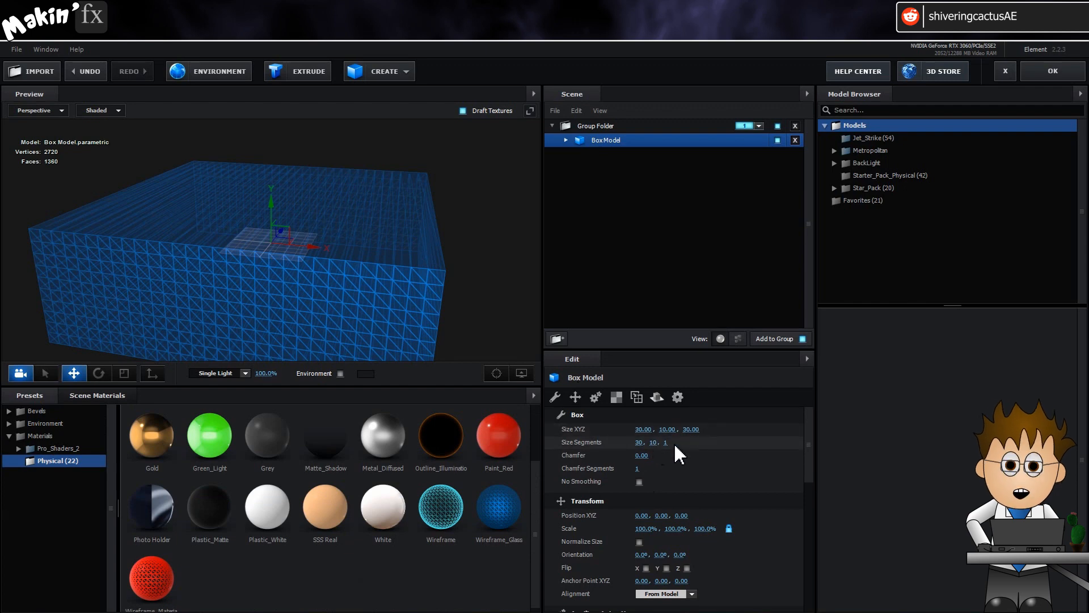
text(30)
key(Return)
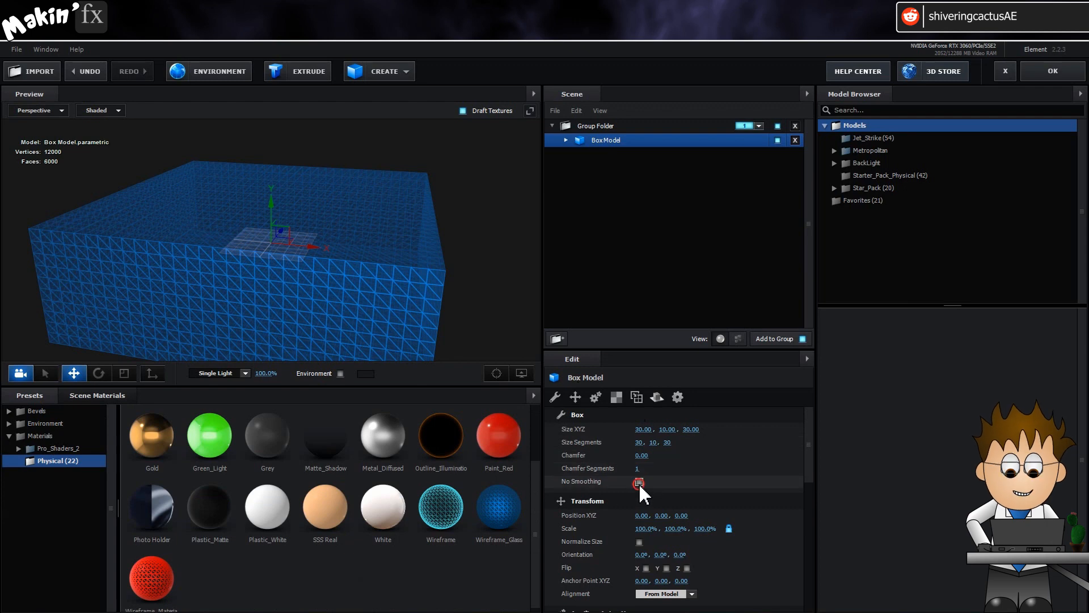
- Look over the settings of the box's Wireframe_Glass material and accept the scene to return to the composition
click(565, 140)
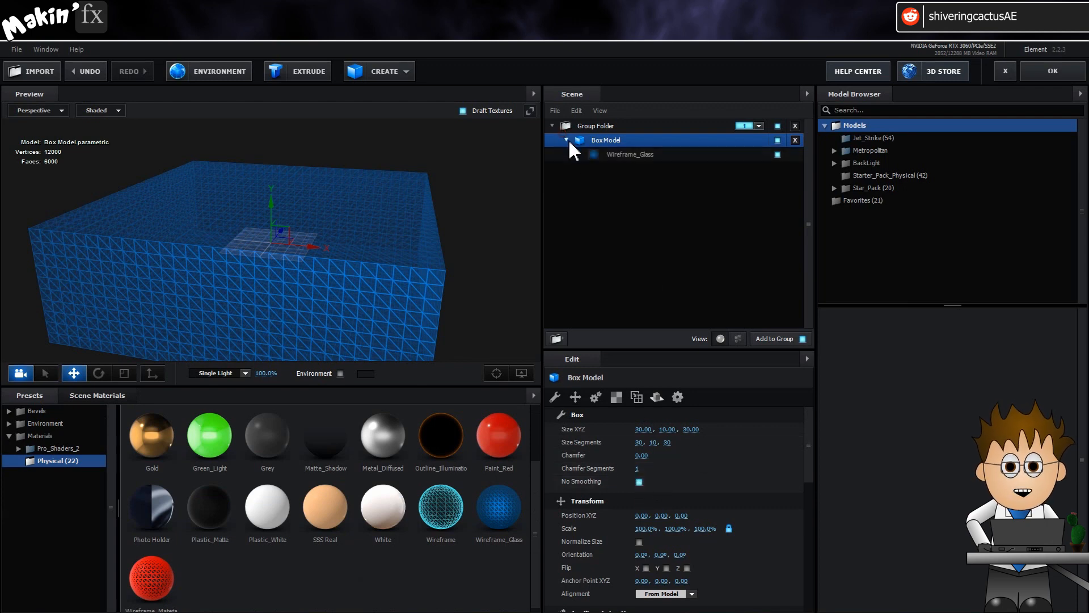
click(601, 153)
scroll(651, 513, down, 5)
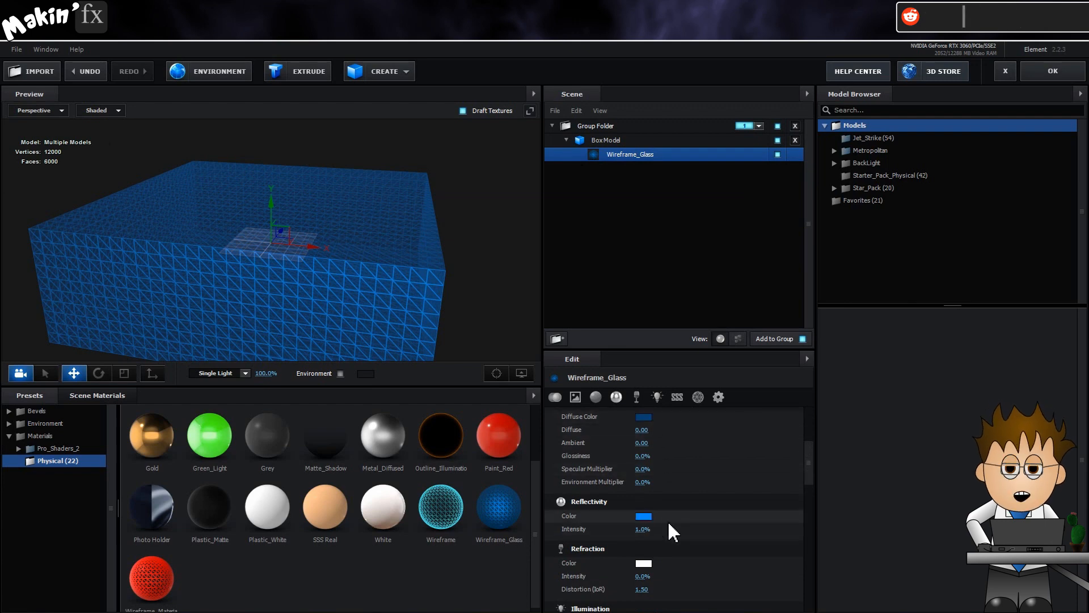
click(1053, 71)
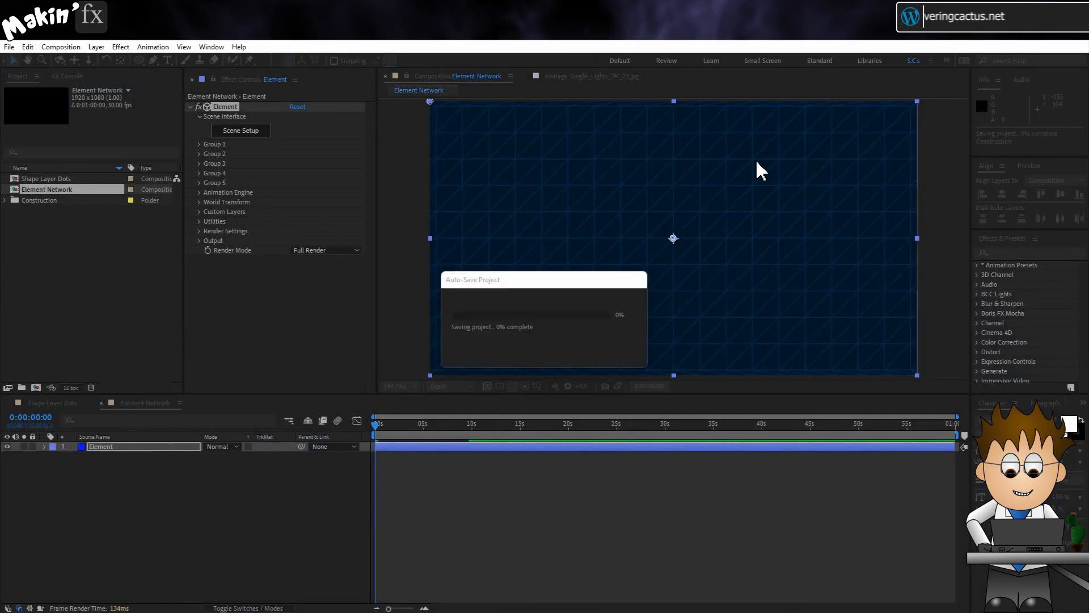
- Add a 50mm two-node camera and move it to view the wireframe box from above at an angle
click(96, 48)
mouse_move(102, 61)
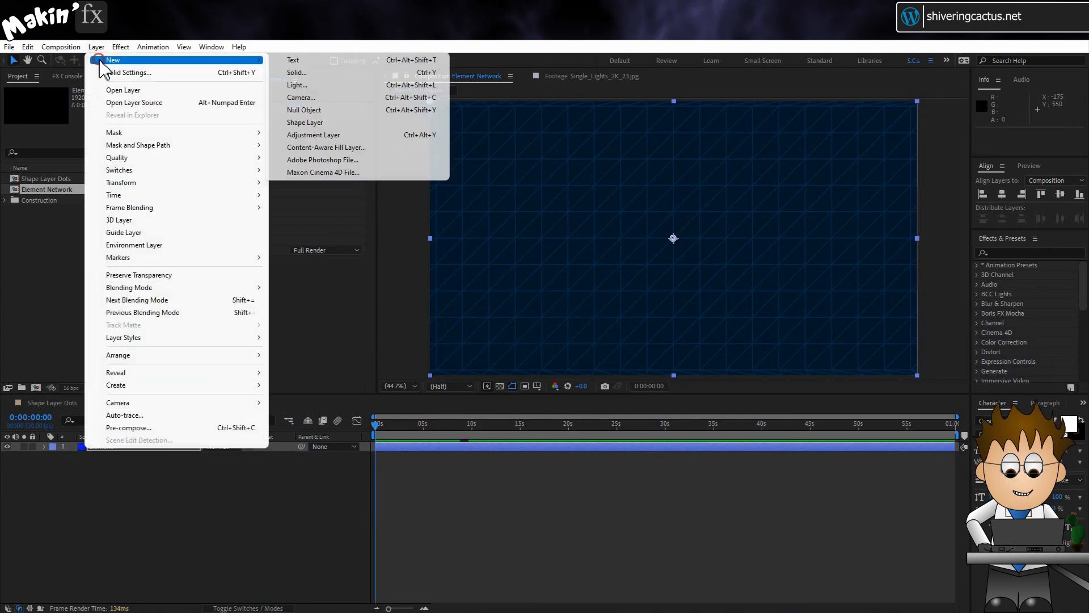
click(301, 97)
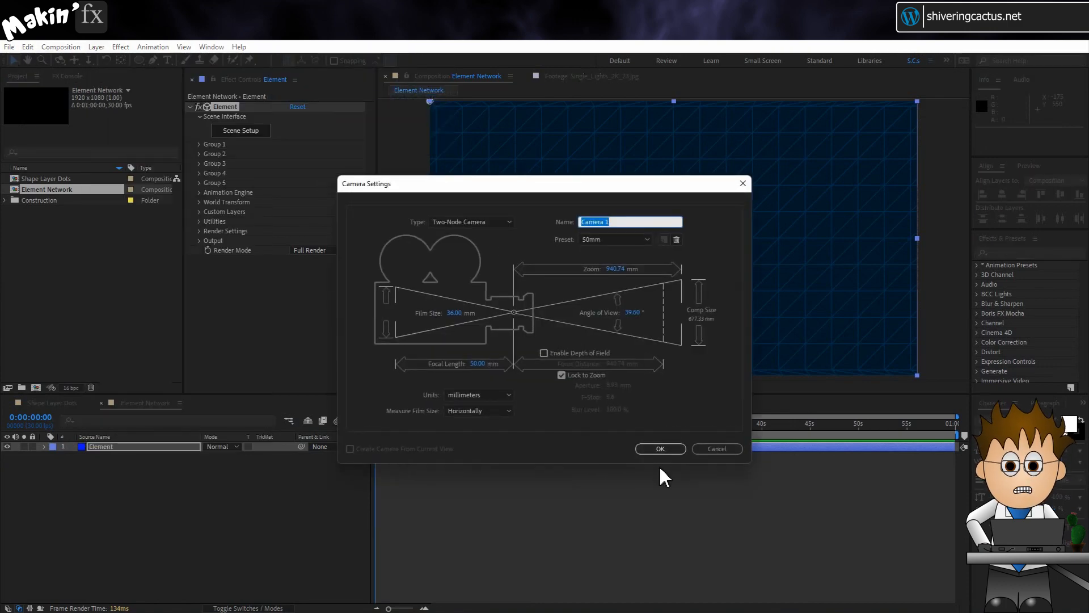
click(661, 448)
drag(603, 182, 598, 243)
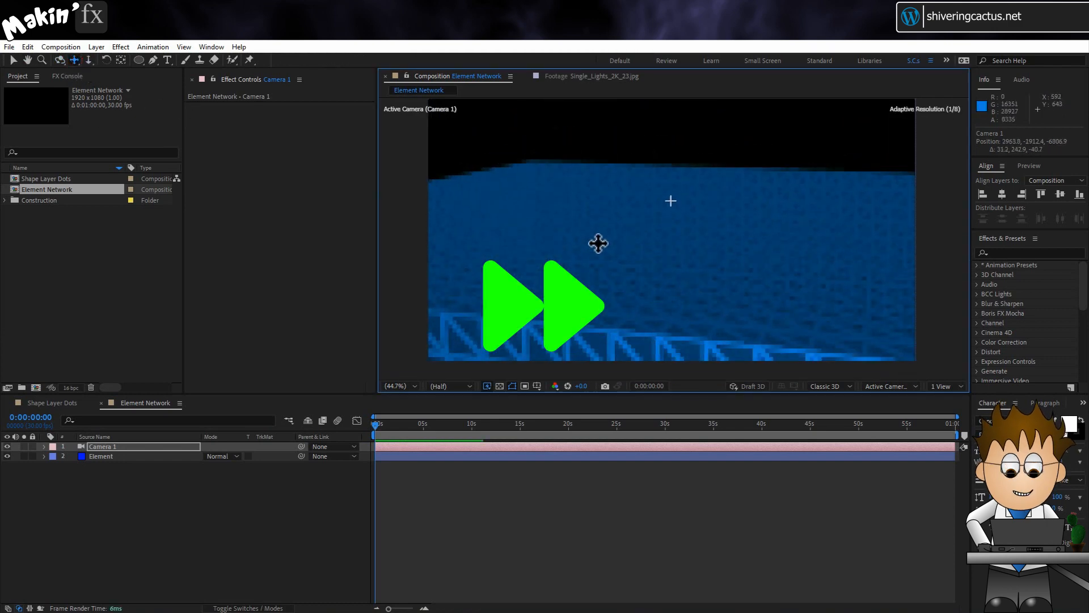
- Enable noise deformation for Group 1 of the Element layer, using the 3D Distortion method at 10% intensity
click(123, 457)
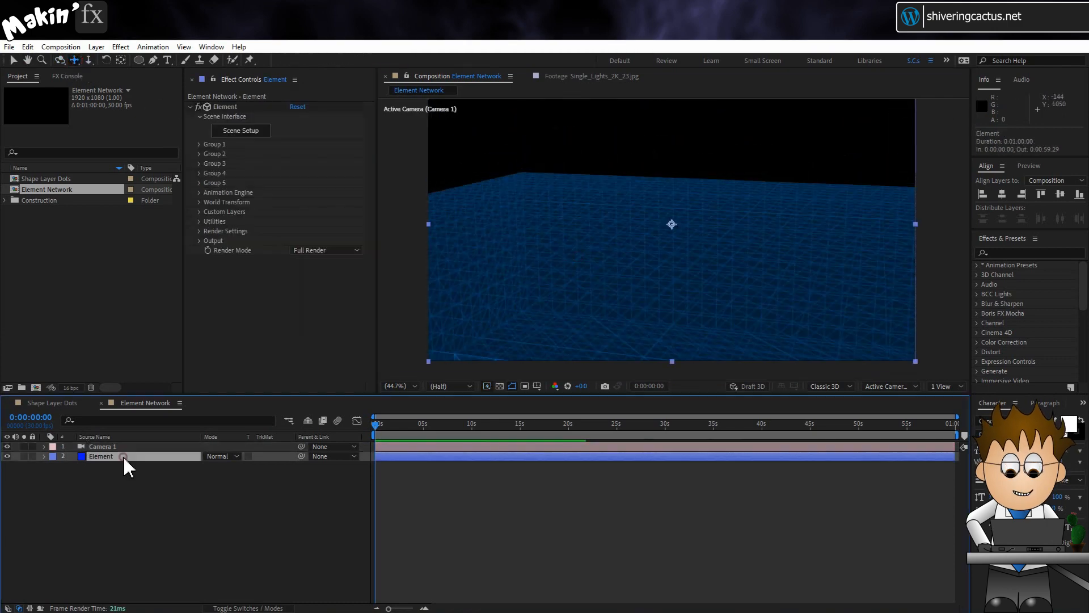
click(200, 144)
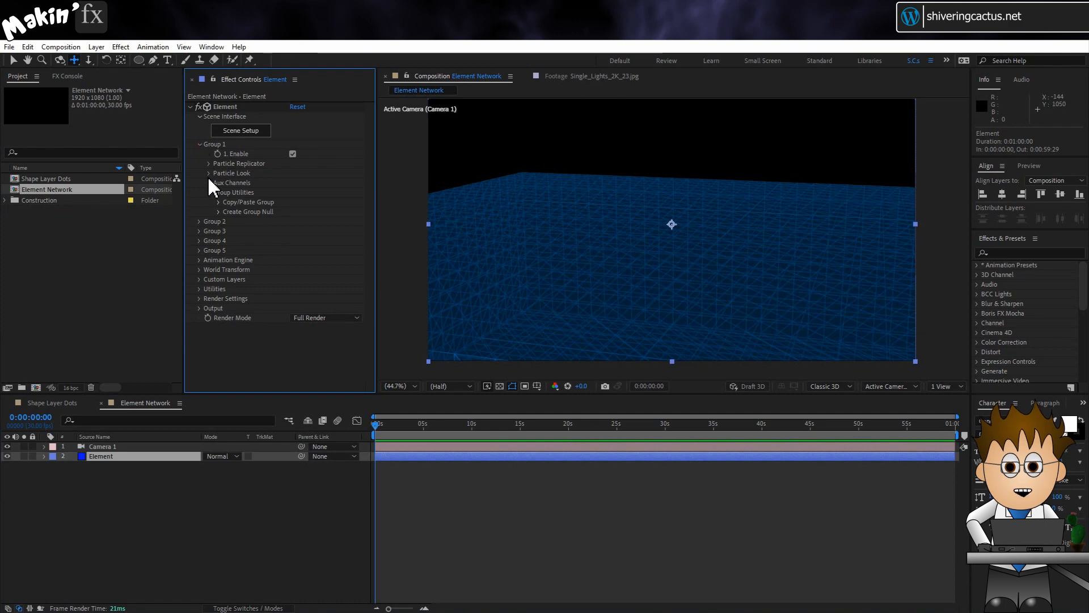
click(208, 173)
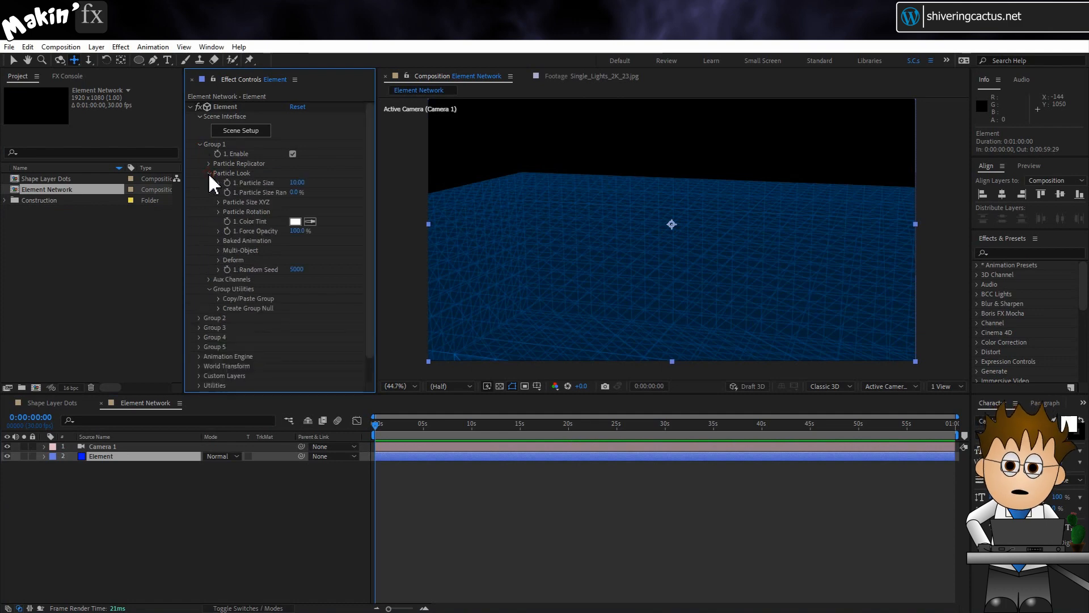
click(219, 258)
click(228, 308)
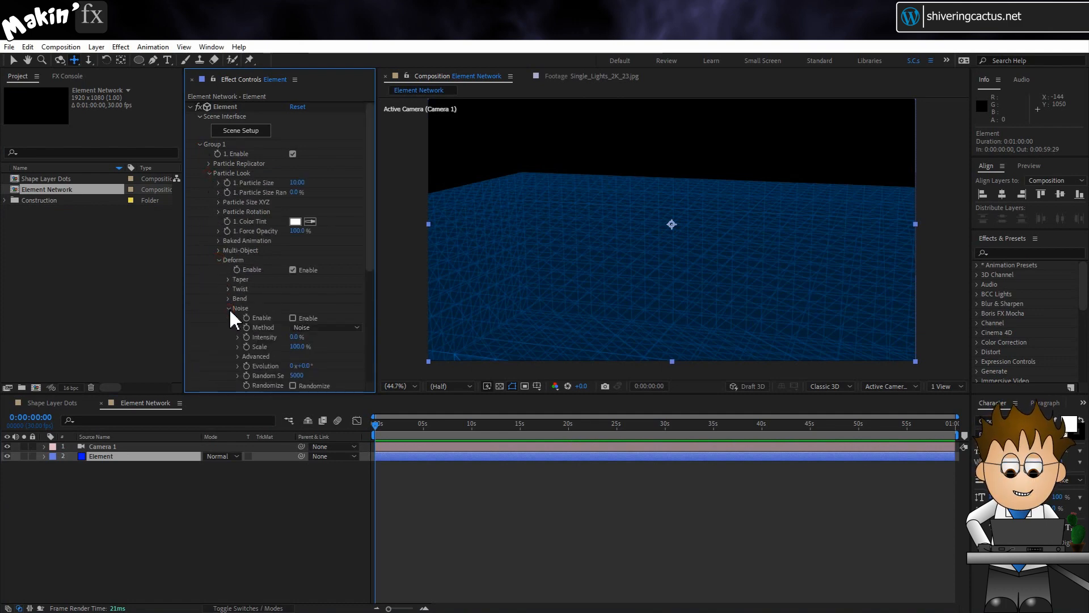
click(293, 317)
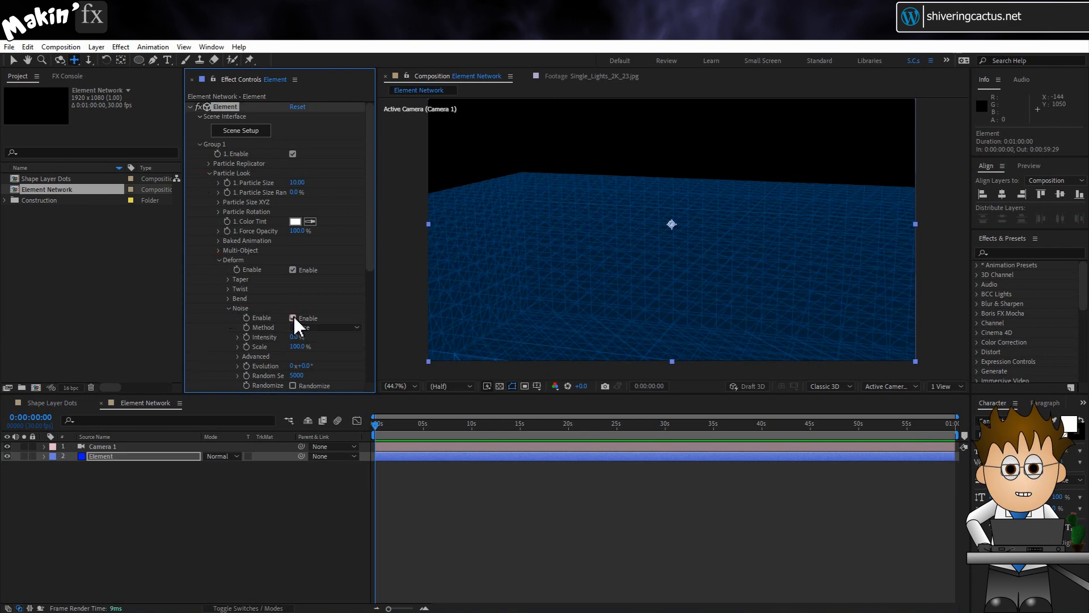
click(341, 328)
click(339, 365)
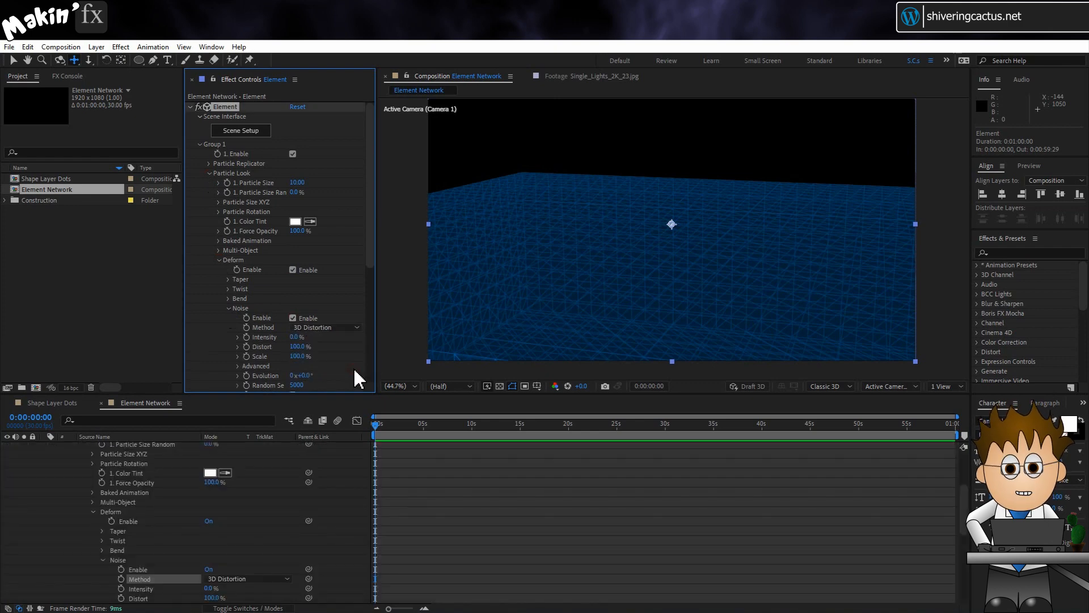
click(299, 338)
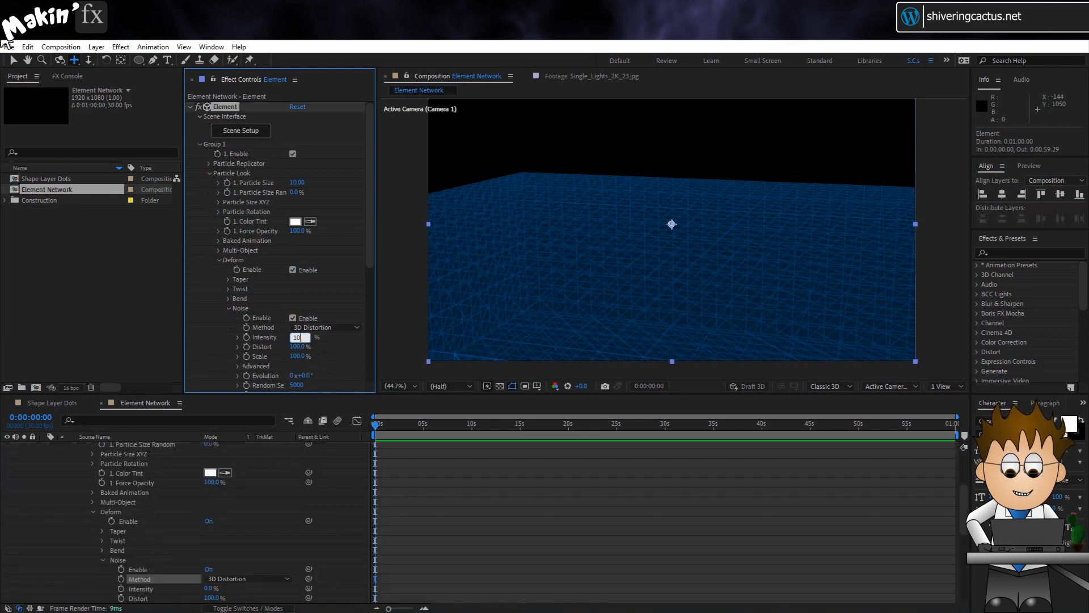
text(10)
key(Return)
- Animate the noise deformation's Evolution with the expression time*20
scroll(350, 341, down, 3)
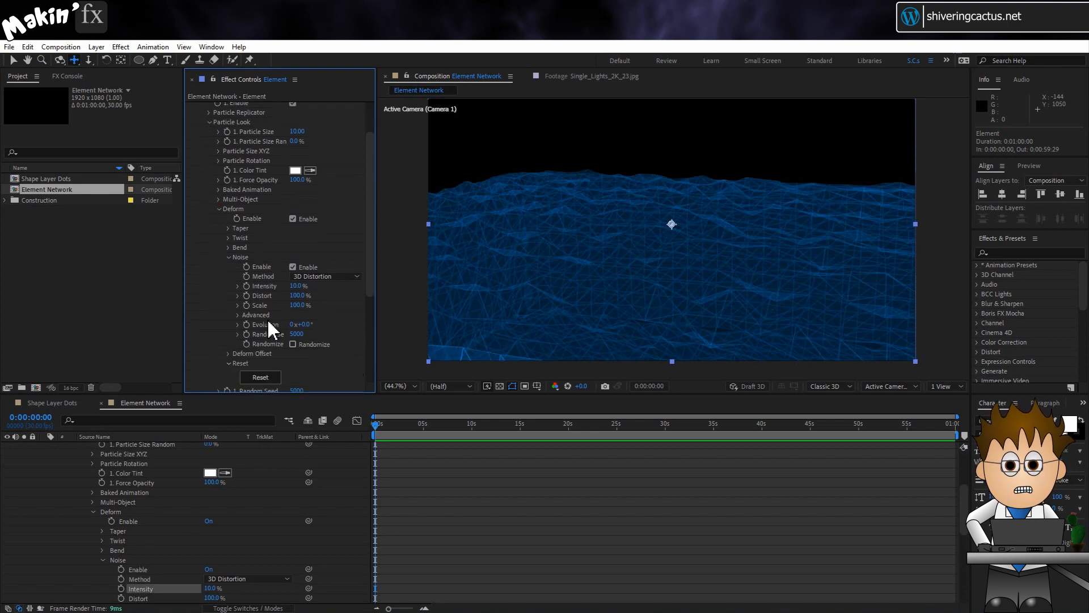
alt+click(247, 325)
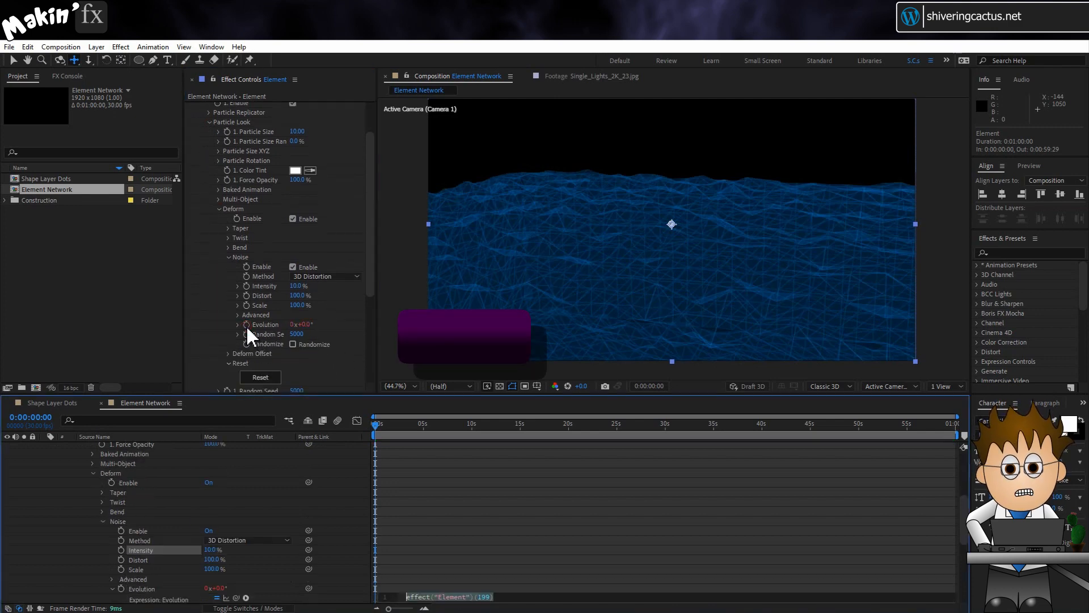
text(time*20)
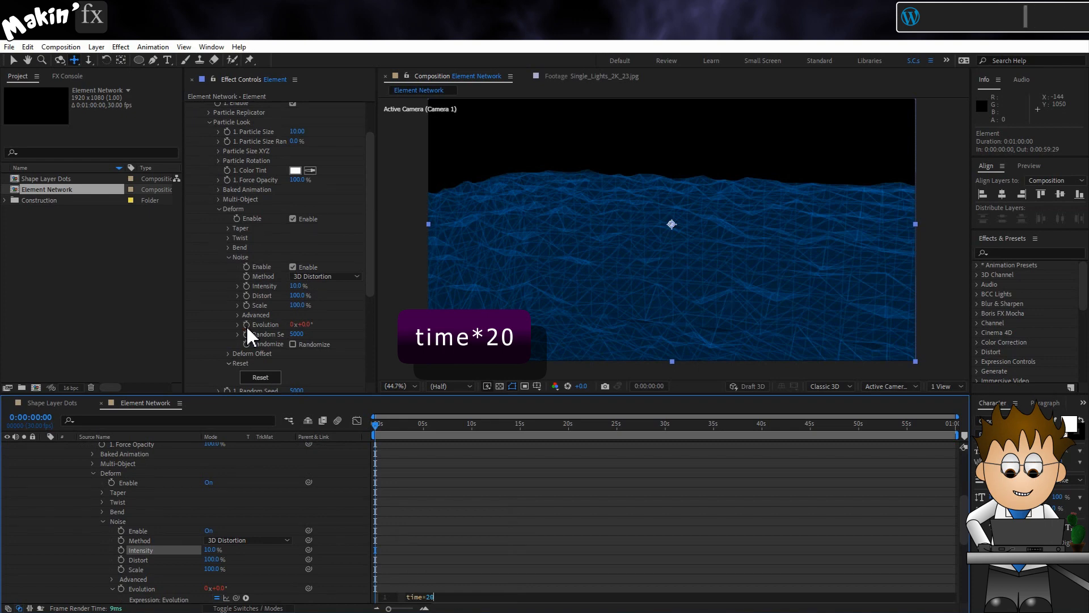
click(203, 333)
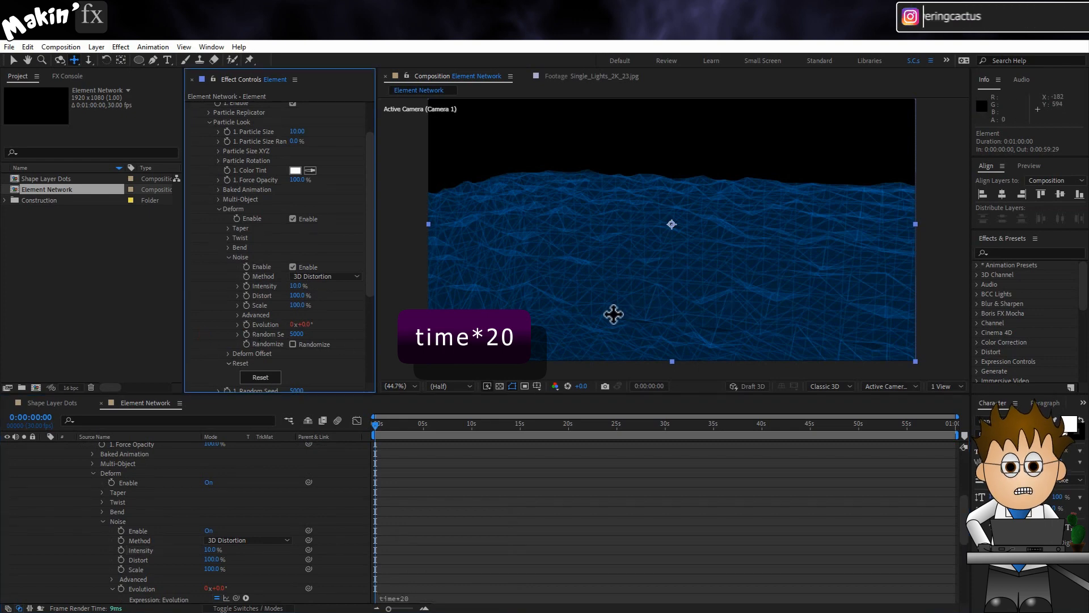
- Turn off Draw Backfaces for the box's Wireframe_Glass material in the Element scene and accept the scene
click(13, 60)
scroll(304, 223, up, 3)
click(238, 134)
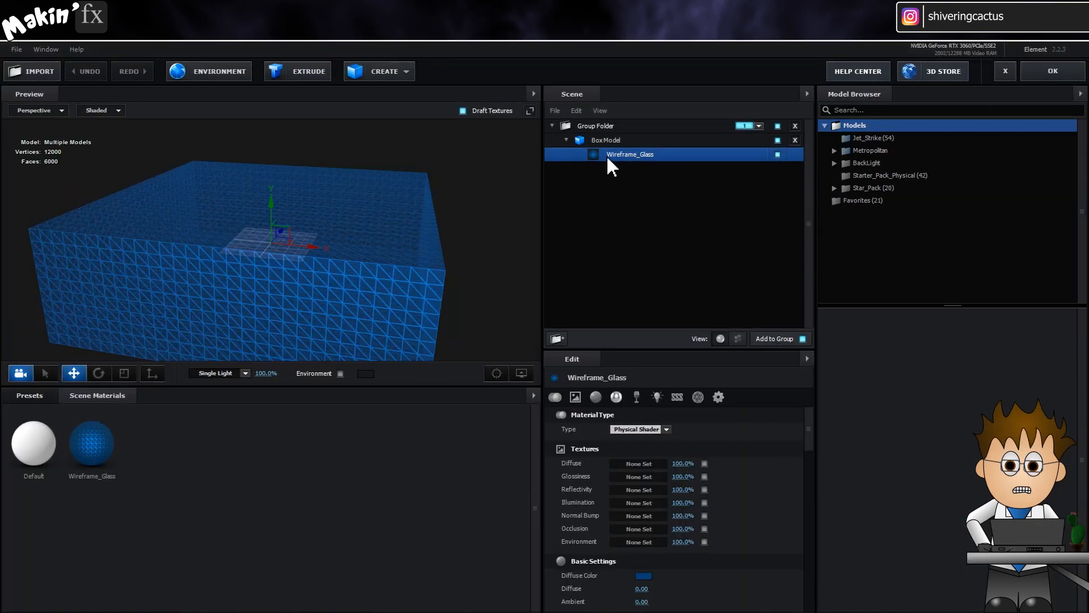
scroll(674, 492, down, 10)
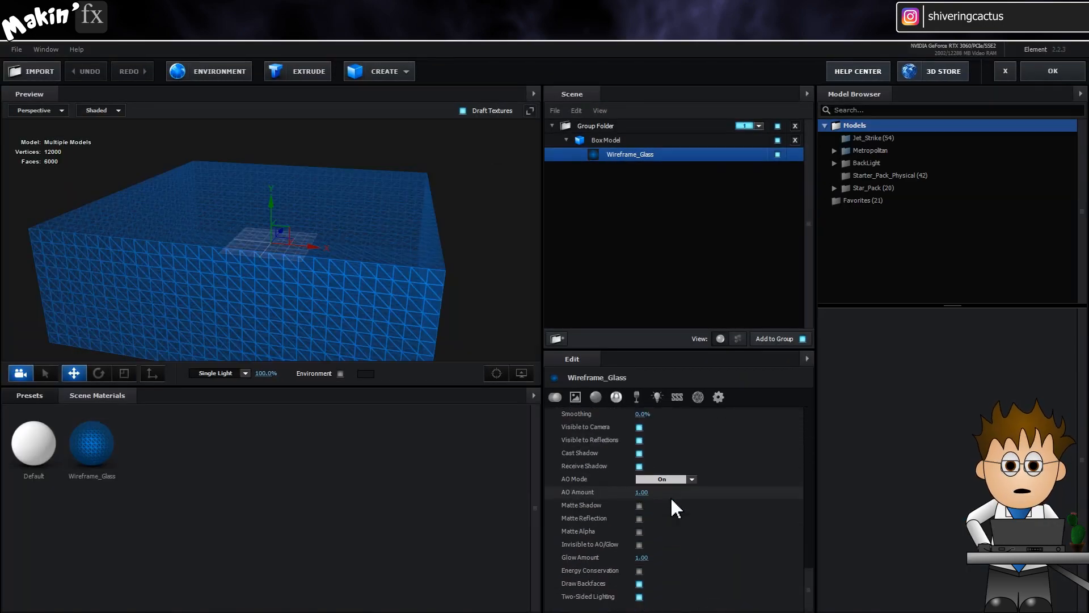
click(640, 584)
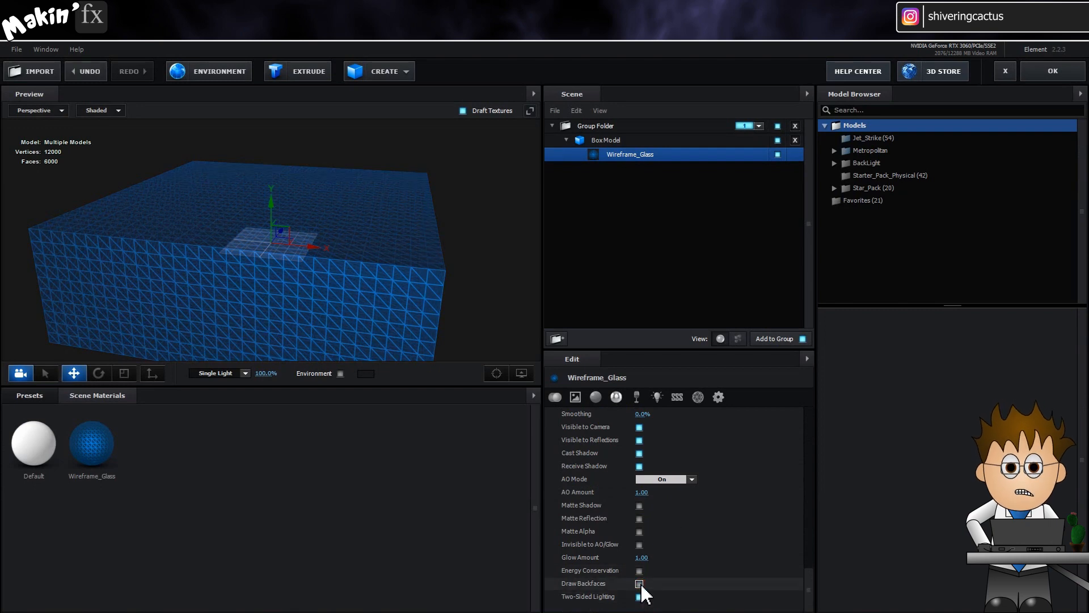
click(1041, 79)
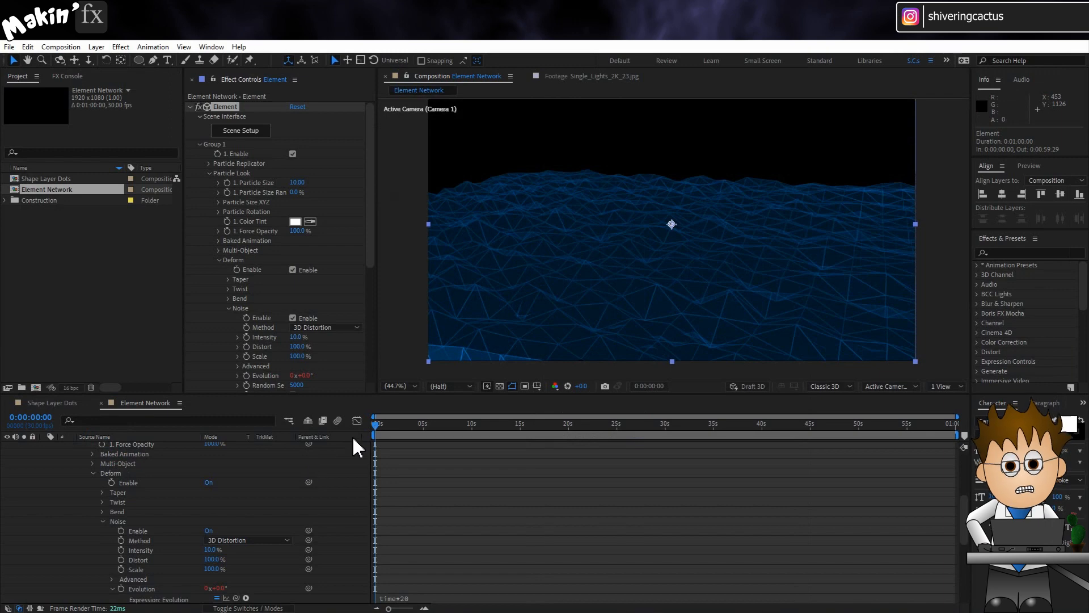
mouse_move(385, 427)
mouse_down()
mouse_move(412, 430)
mouse_move(377, 430)
mouse_up()
- Enable fog in the Element effect's render settings and set the fog color to white (FFFFFF)
click(208, 173)
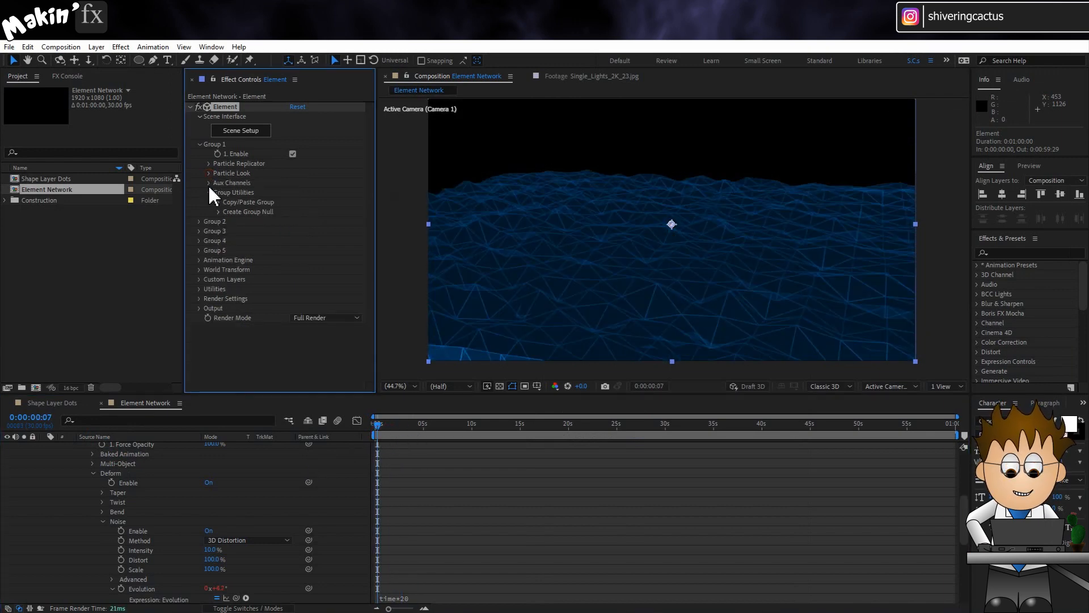
click(199, 298)
scroll(210, 311, down, 2)
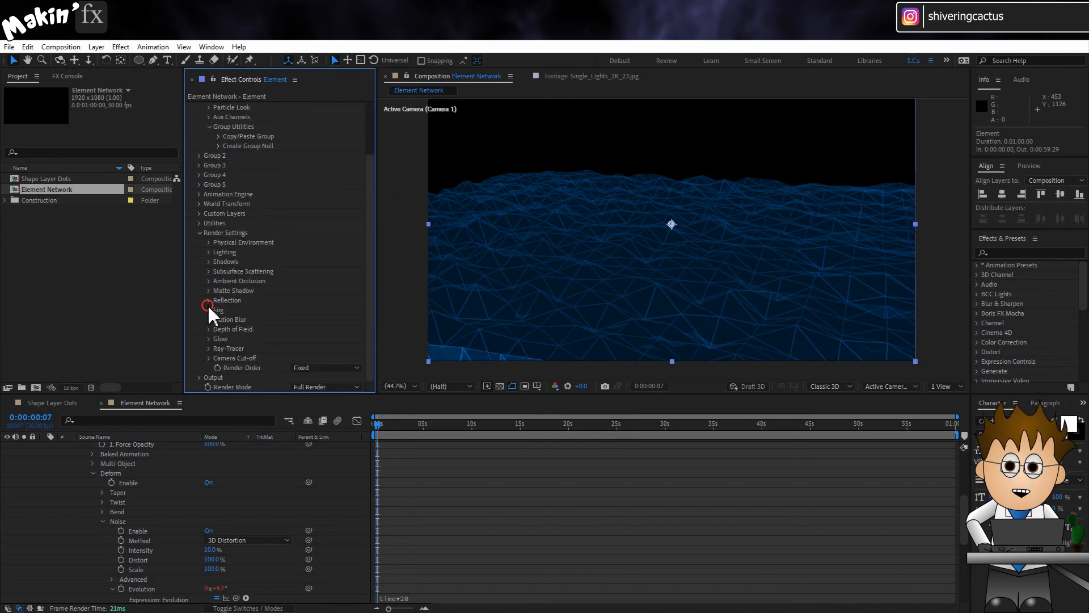
click(209, 309)
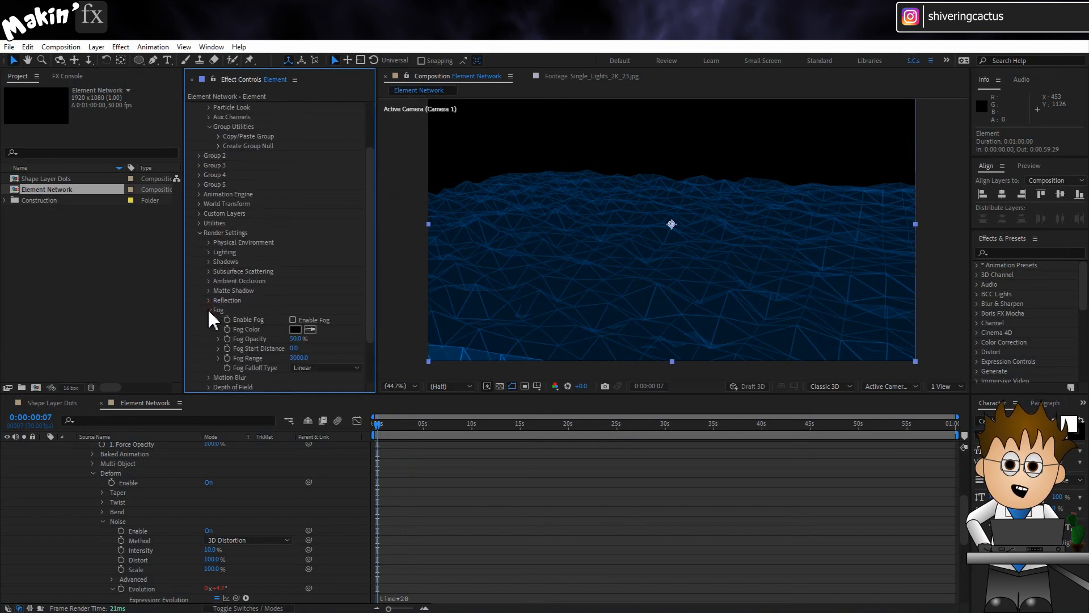
click(297, 330)
drag(264, 312, 127, 251)
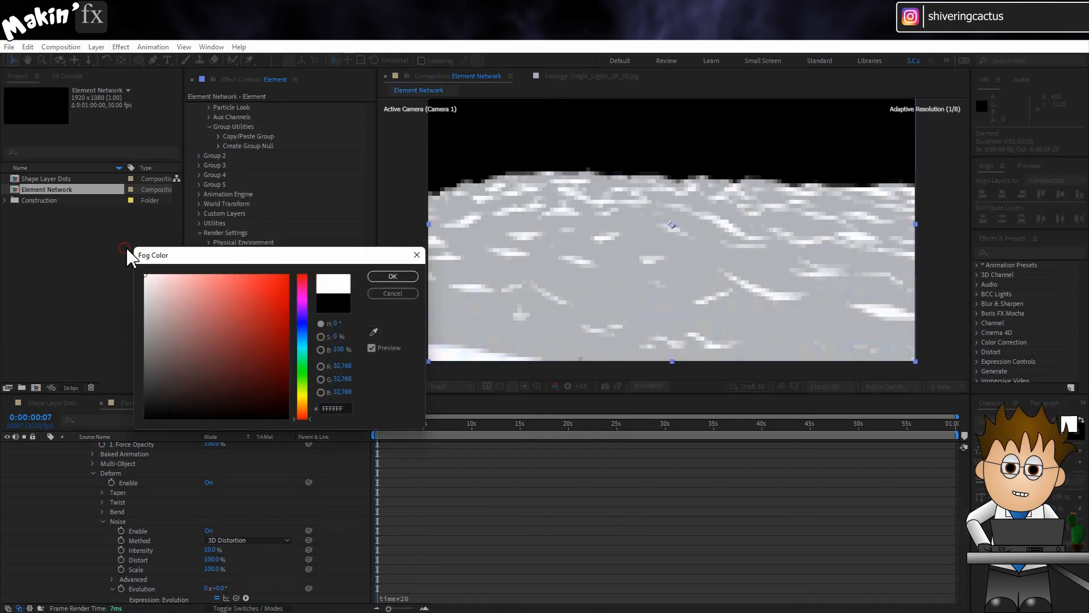
click(392, 277)
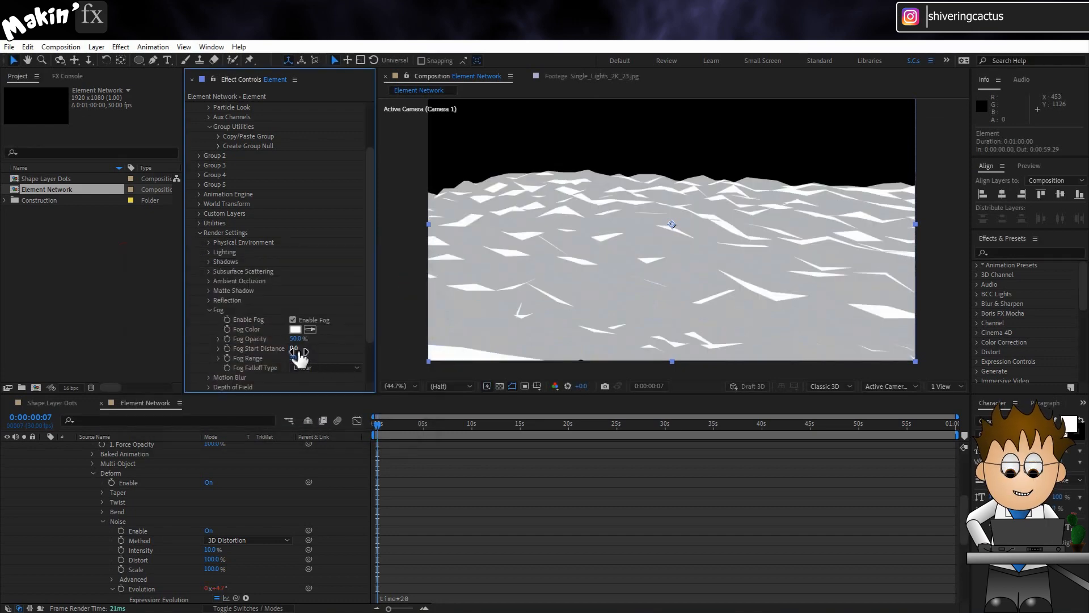
- Set the Fog Start Distance to 7380 and change the fog color to red
drag(297, 349, 717, 358)
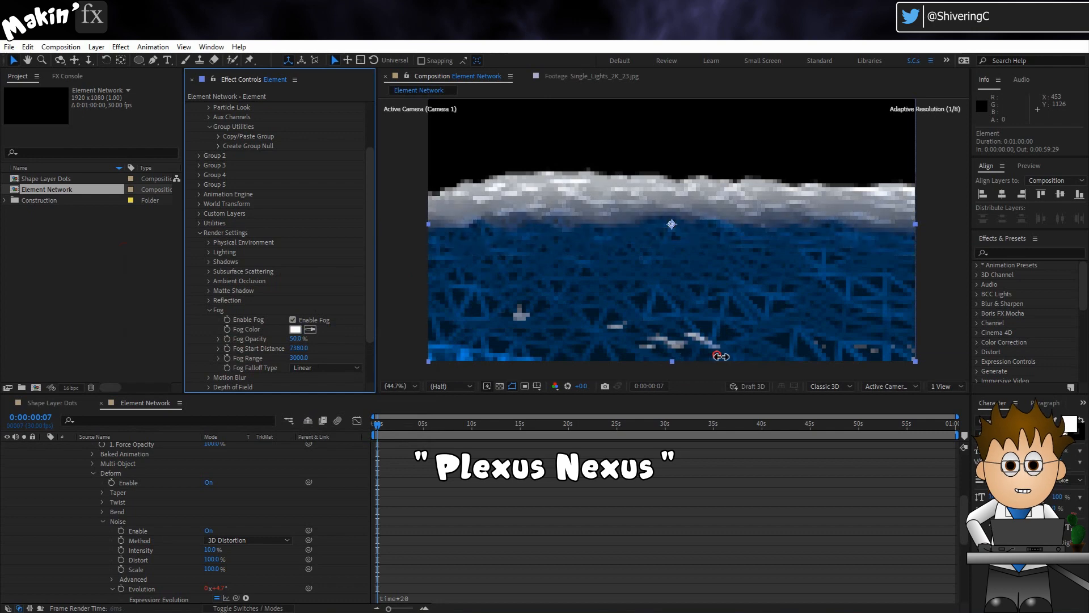
click(295, 329)
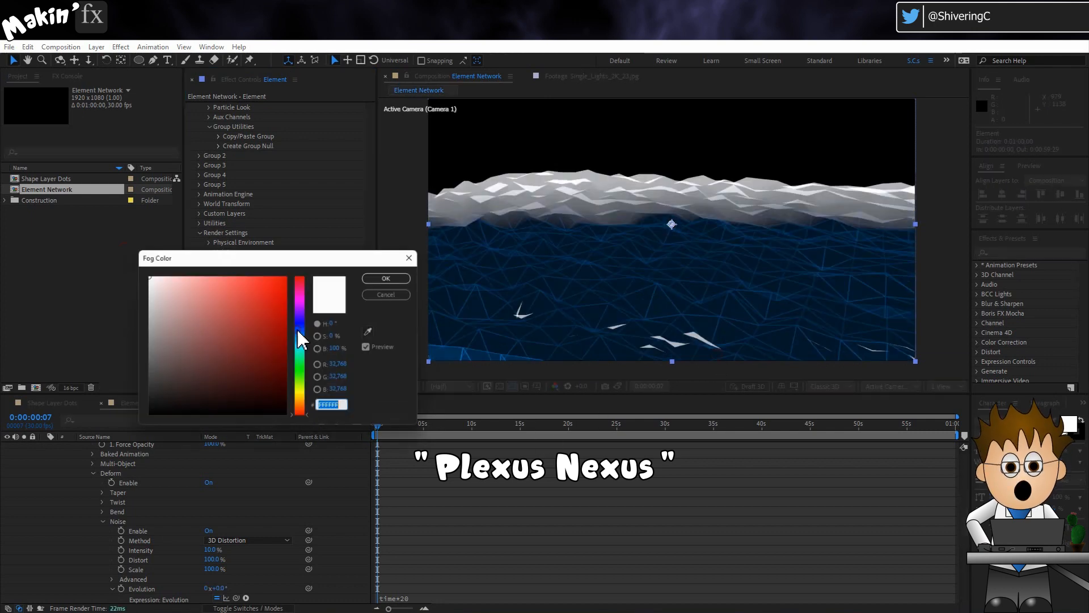
click(287, 274)
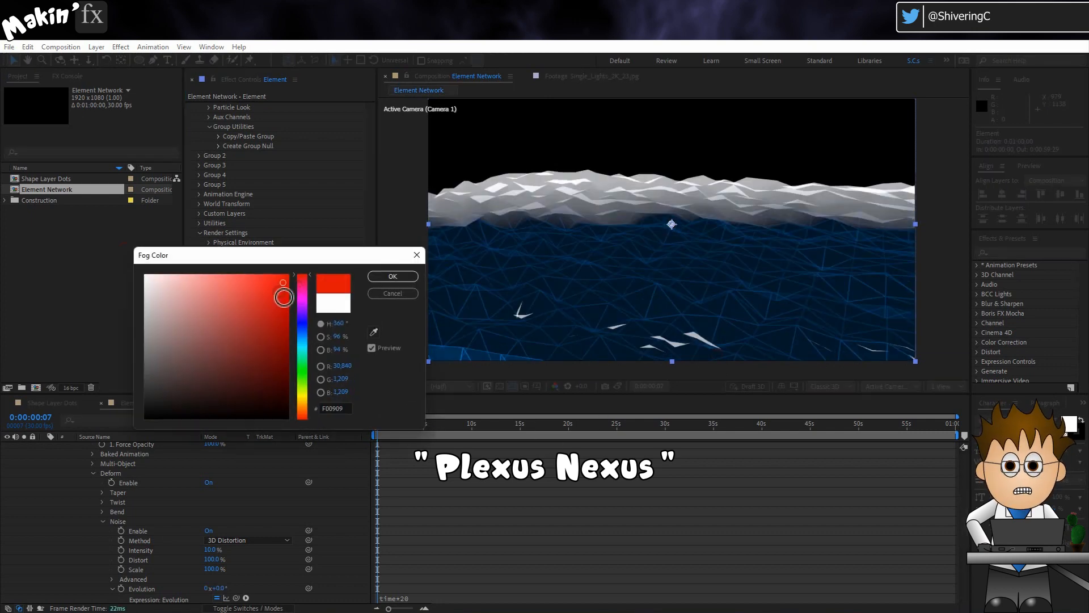
click(392, 275)
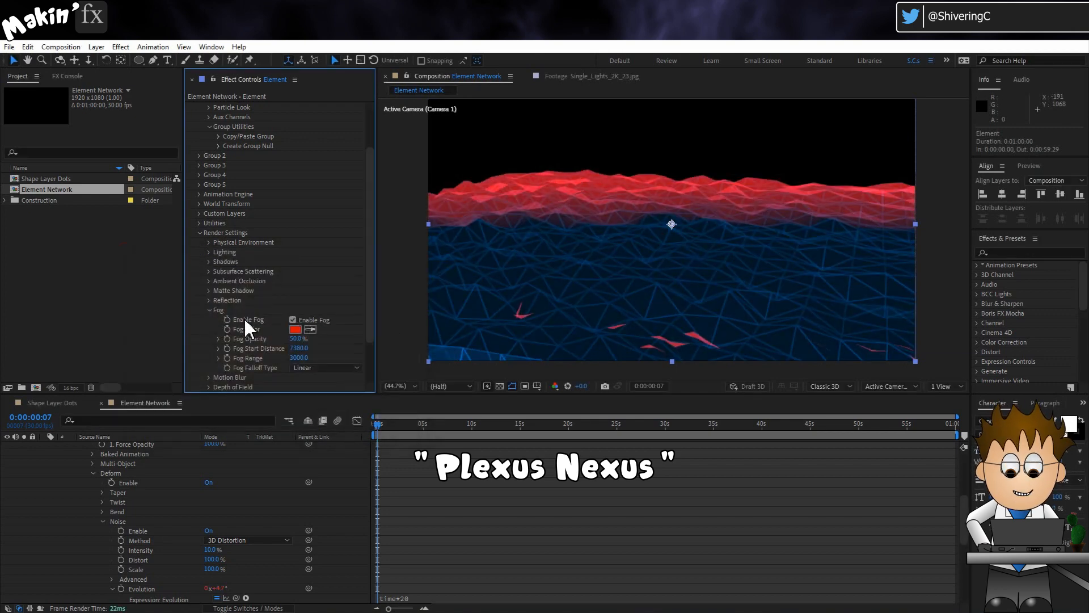
- Disable the Element effect's fog and collapse its settings
click(293, 320)
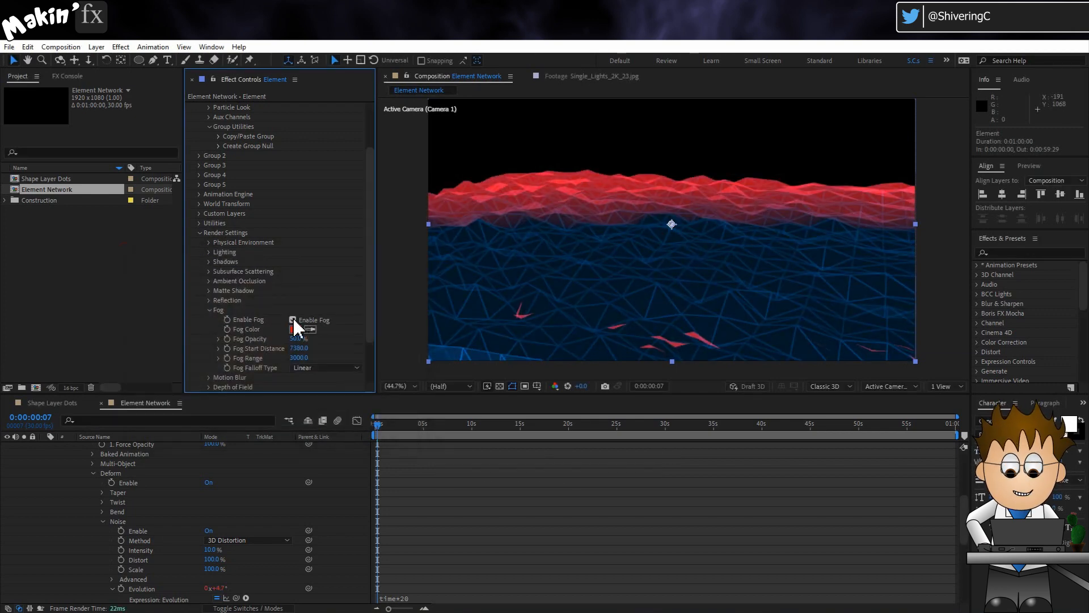
click(210, 311)
scroll(113, 499, up, 5)
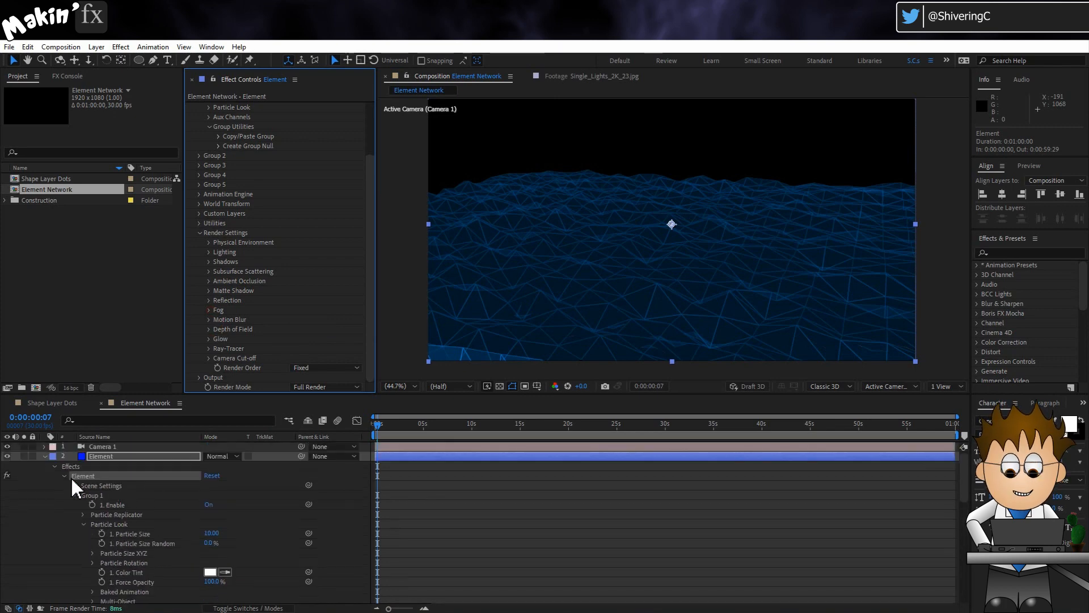
- Duplicate the Element layer and rename the copy Dots
click(118, 457)
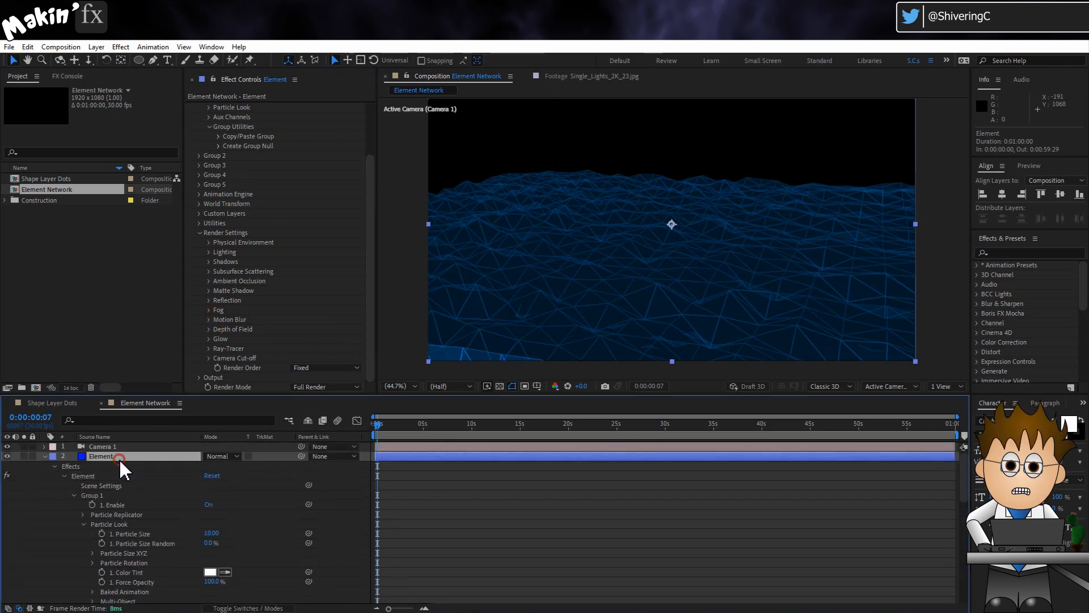
click(44, 456)
click(138, 458)
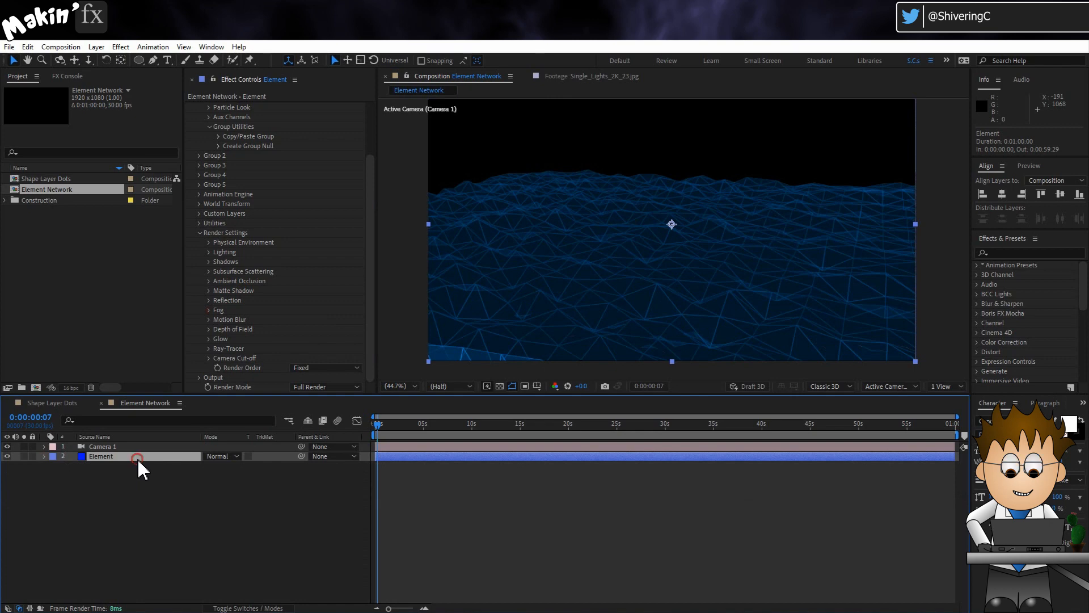
click(28, 47)
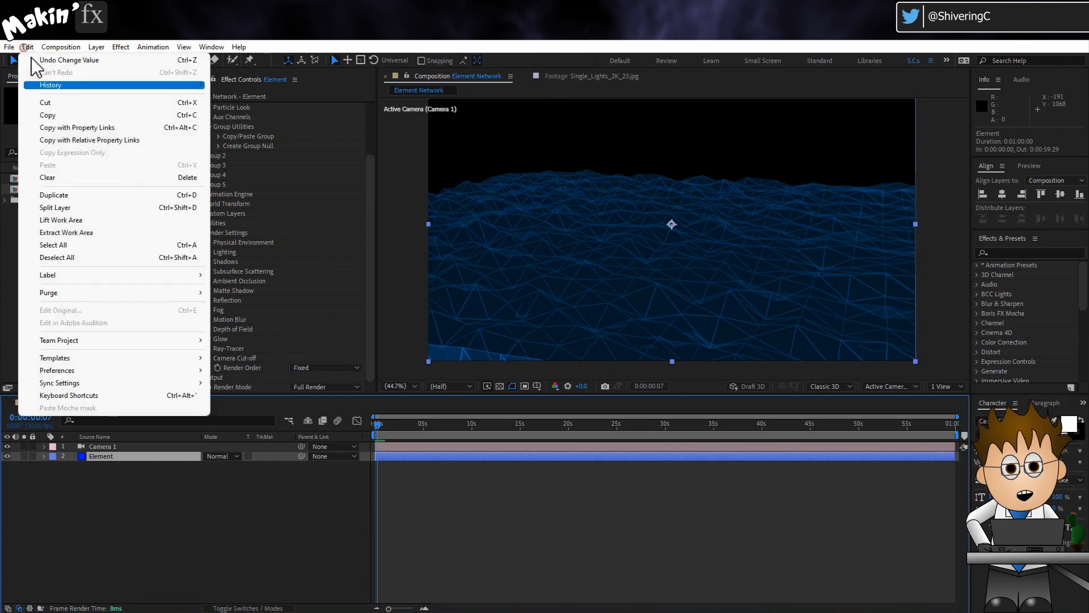
click(57, 196)
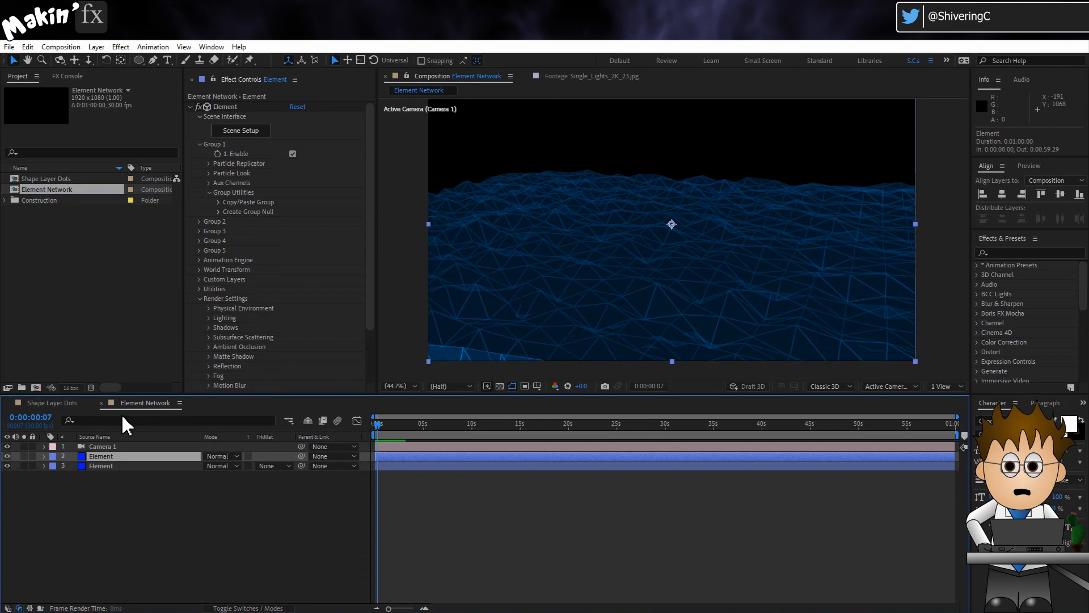
key(Return)
text(Dots)
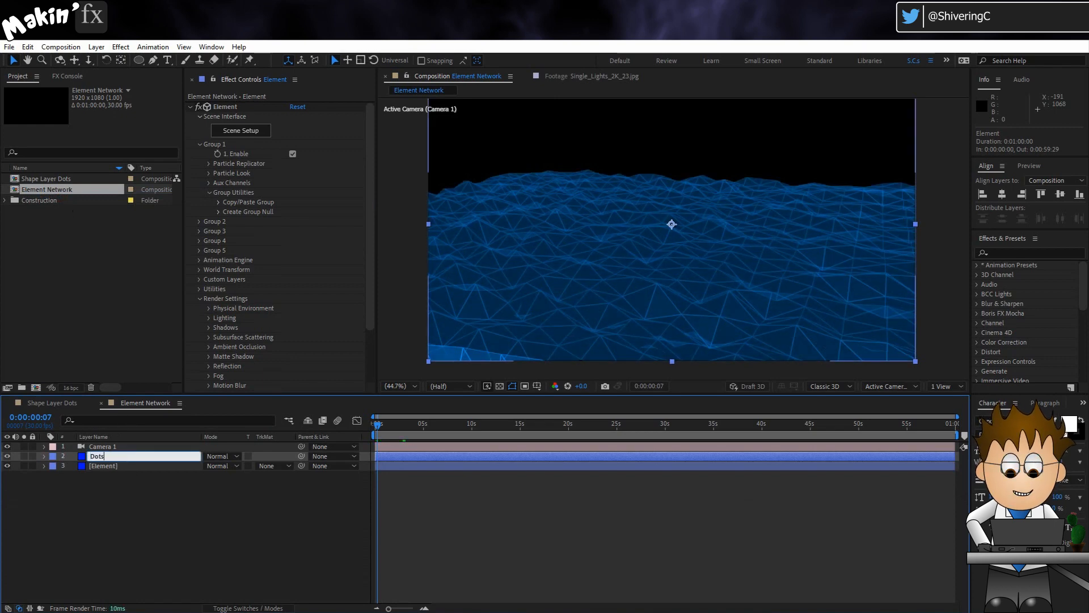
key(Return)
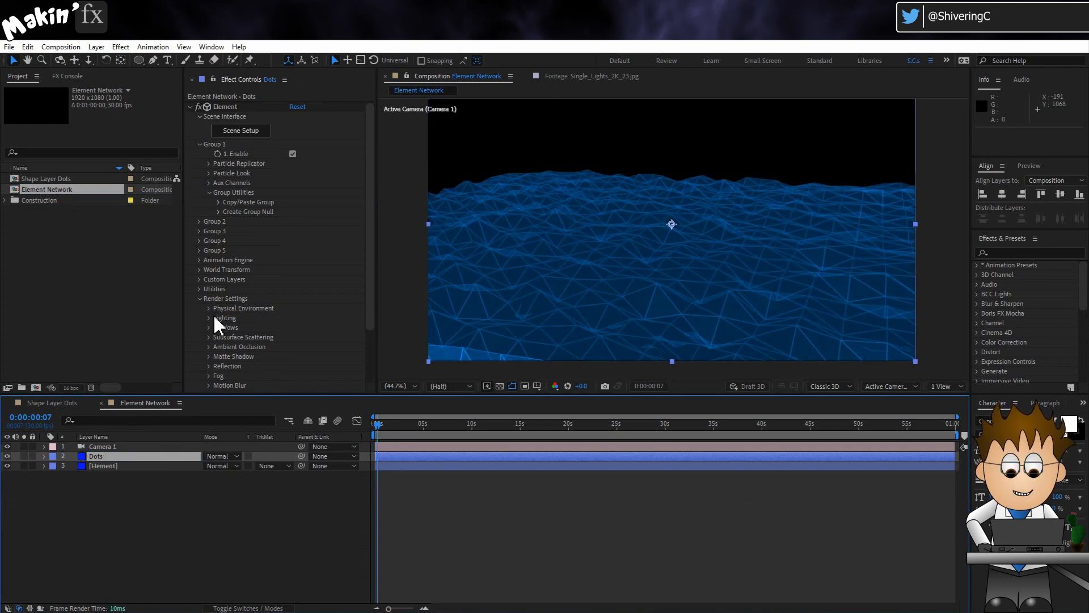
- In the Dots layer's Element output settings, change the Polygon Mode to Point Cloud
click(198, 299)
click(199, 308)
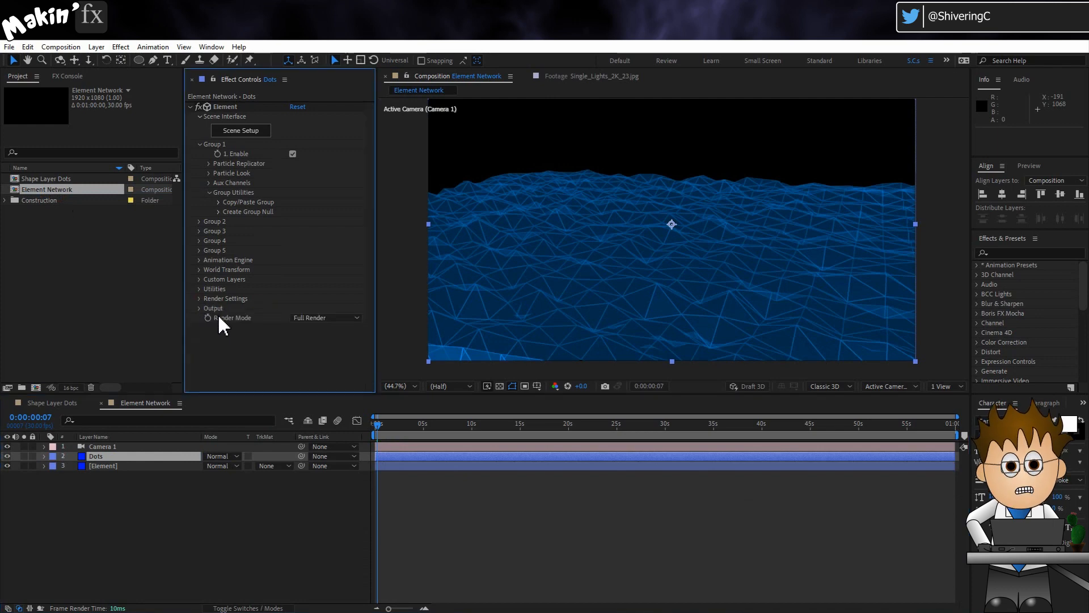
click(199, 308)
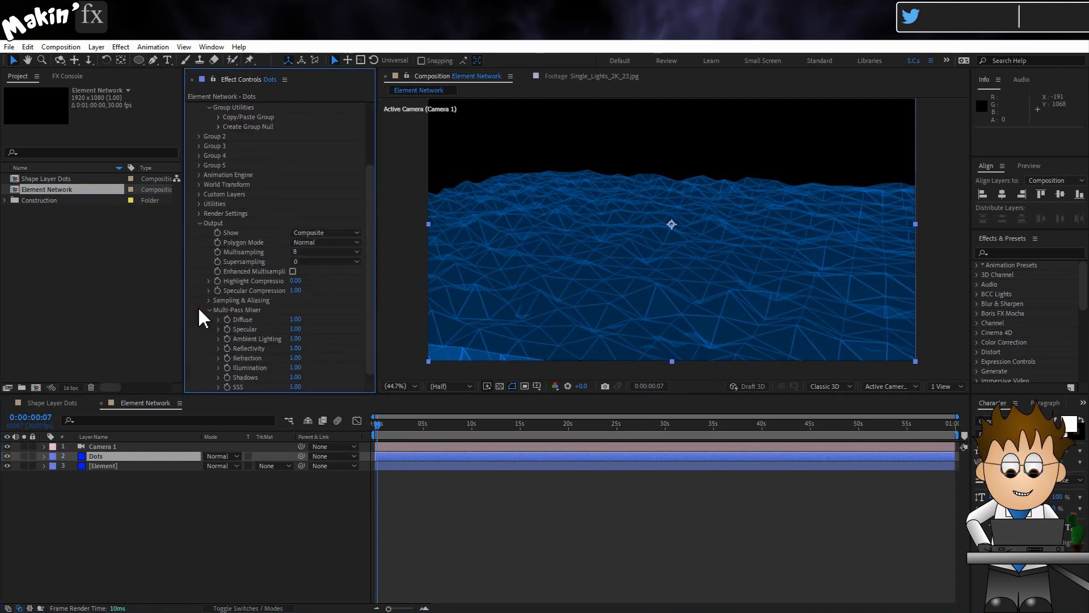
click(339, 242)
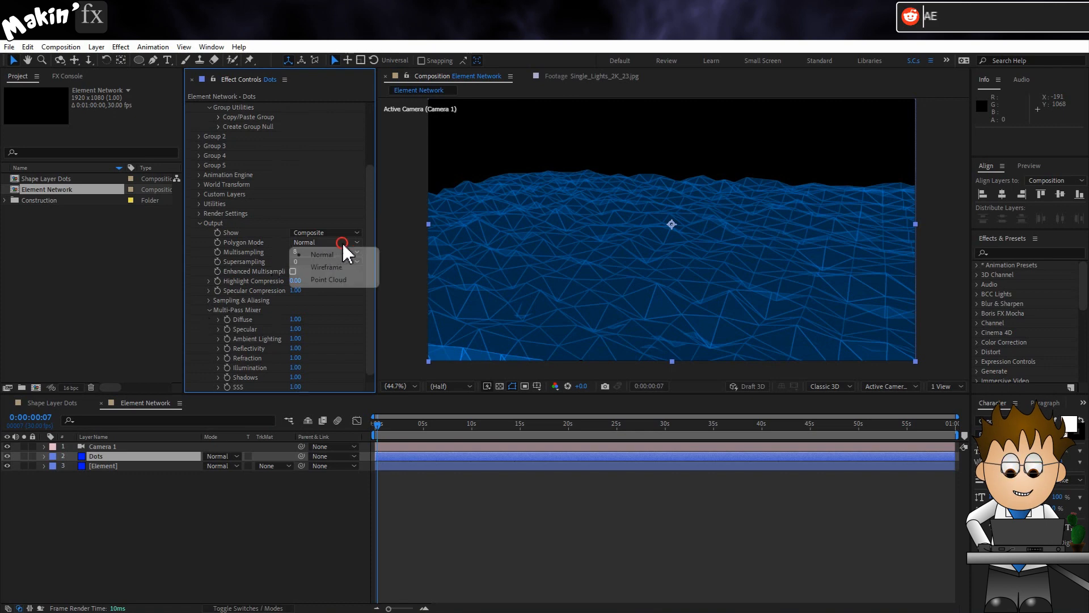
click(352, 280)
- Solo the Dots layer, examine its points up close, and set the Element effect's Point Size to 8
scroll(49, 456, up, 3)
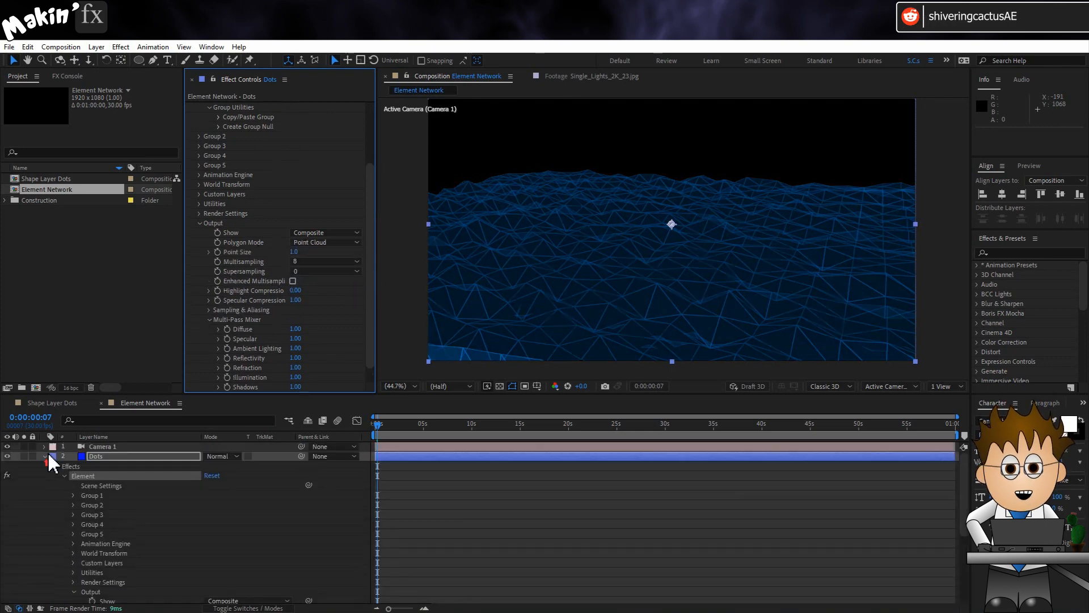
click(24, 456)
key(/)
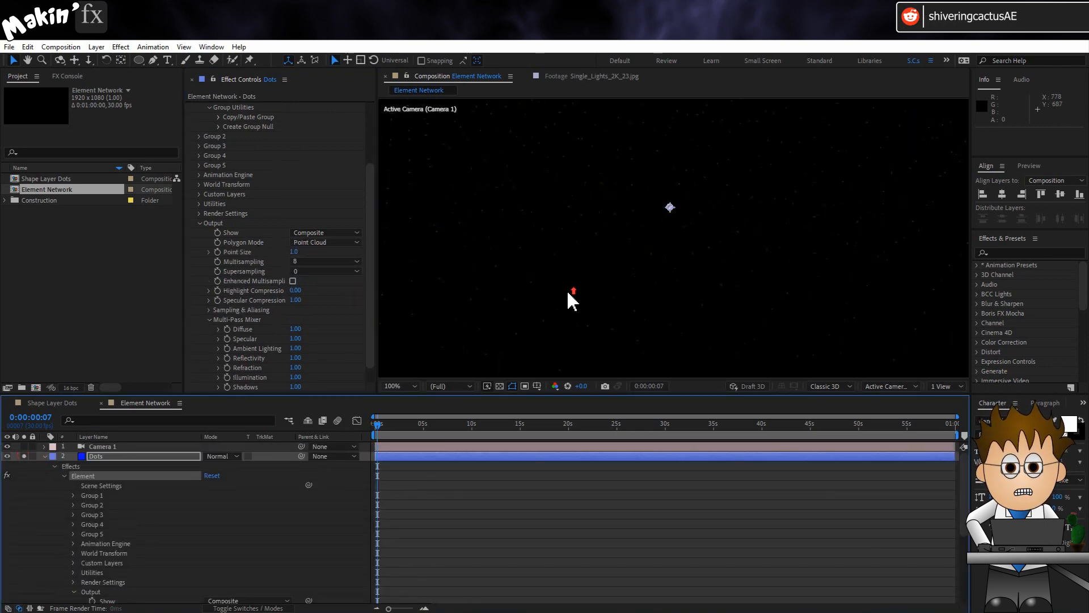
key(.)
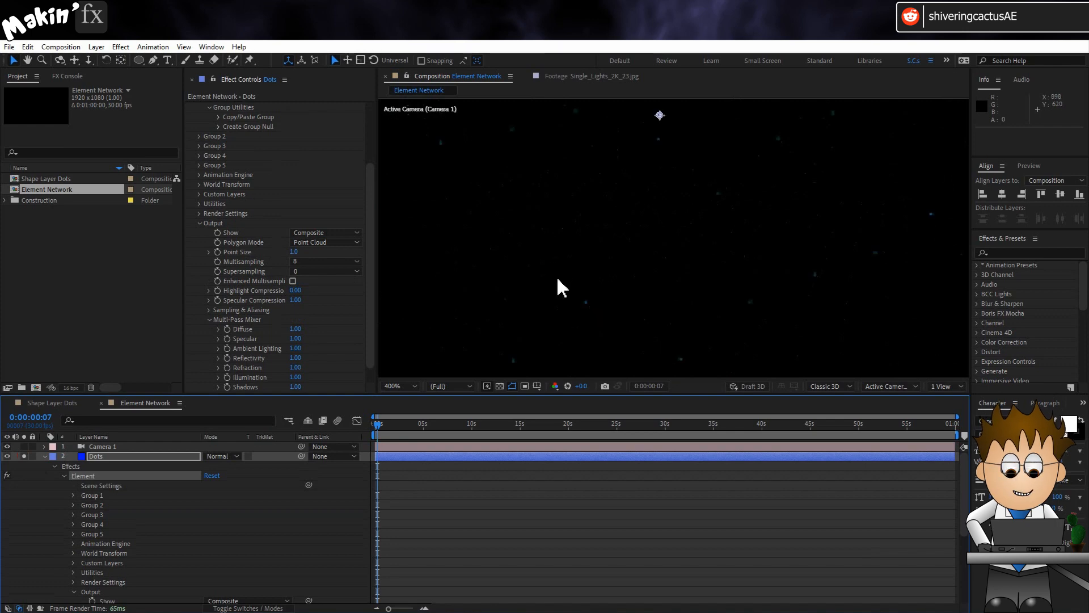
click(296, 253)
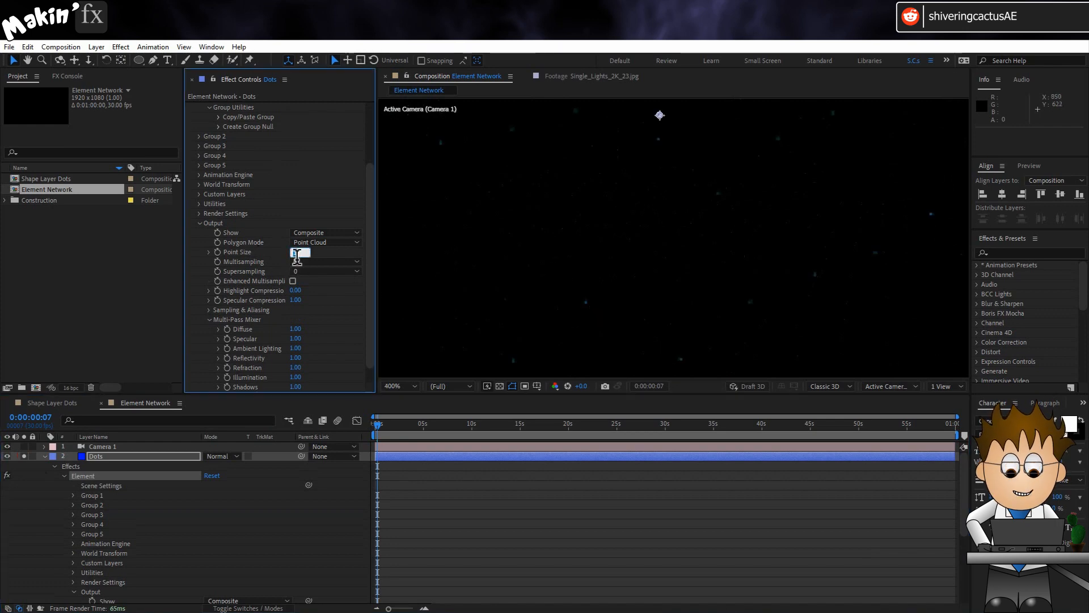
text(8)
key(Return)
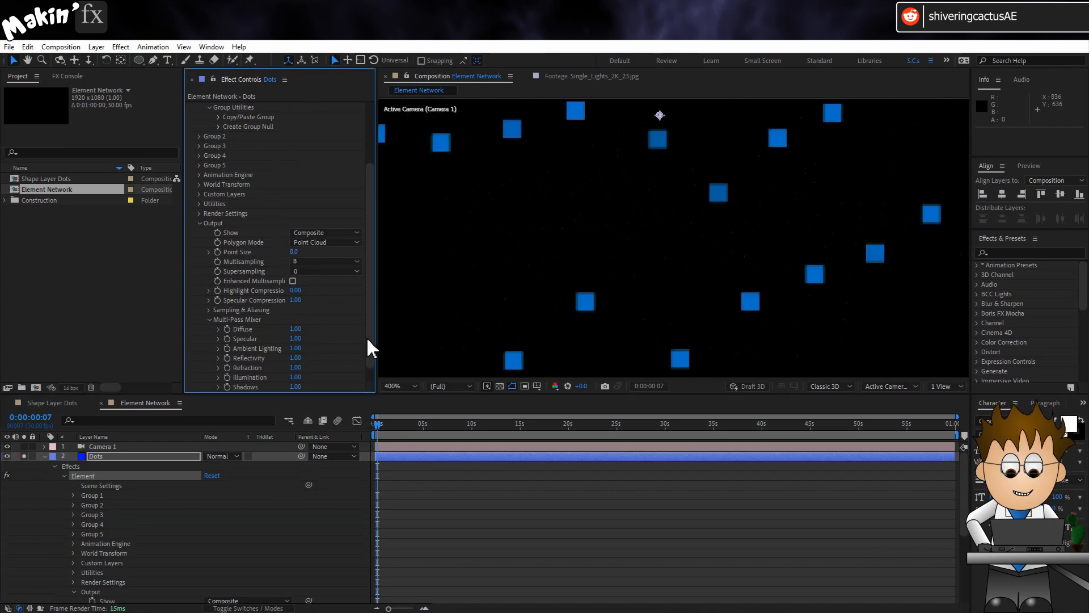
- Preview the dots and wireframe together with the whole frame in view, and collapse the Dots layer's settings
click(405, 385)
click(414, 405)
key(space)
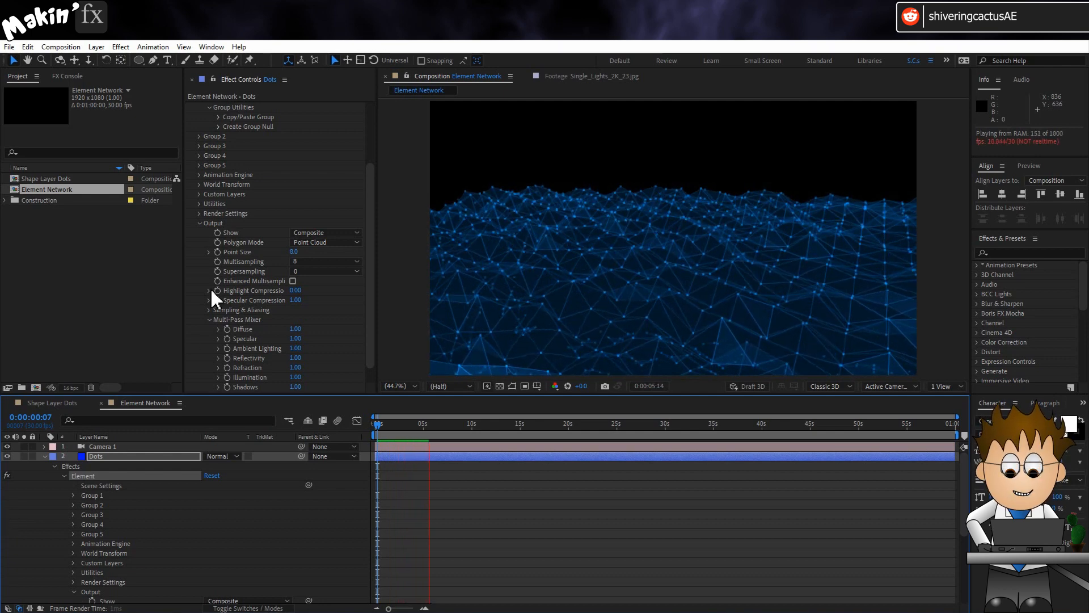
click(199, 223)
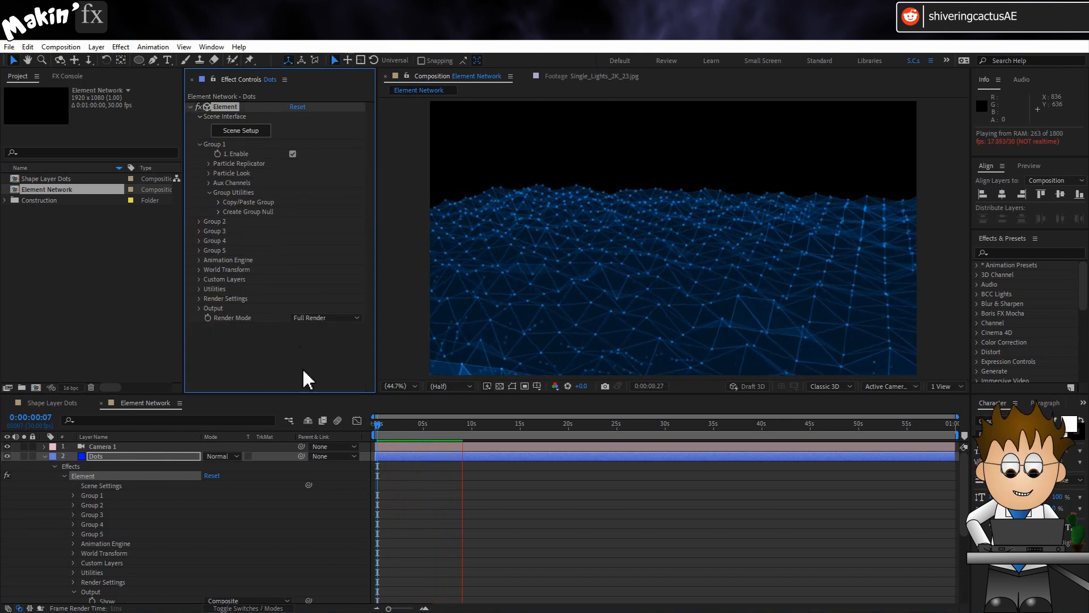
click(44, 456)
click(103, 500)
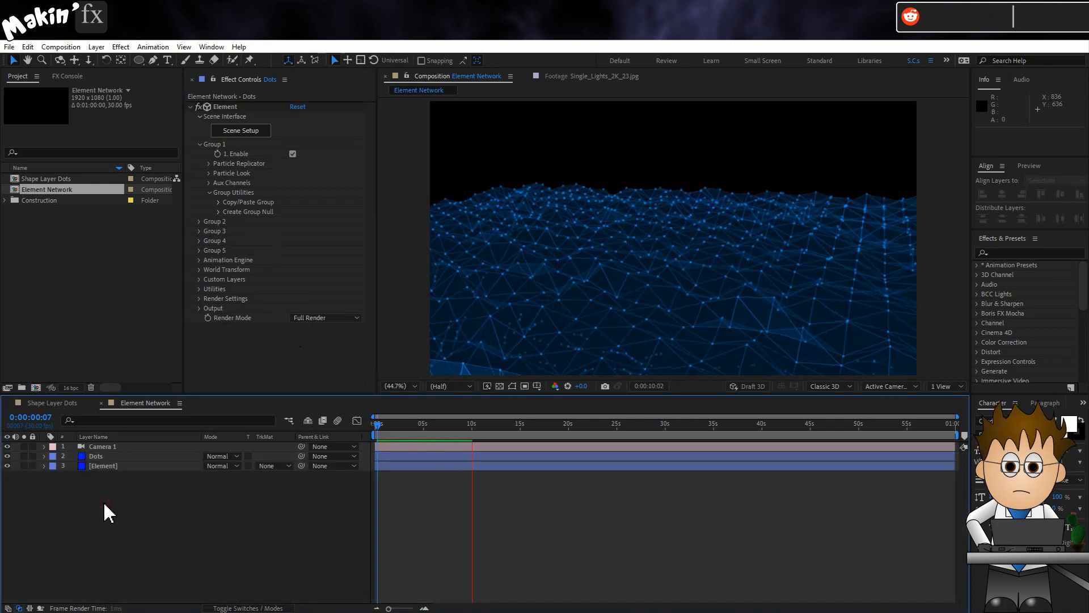